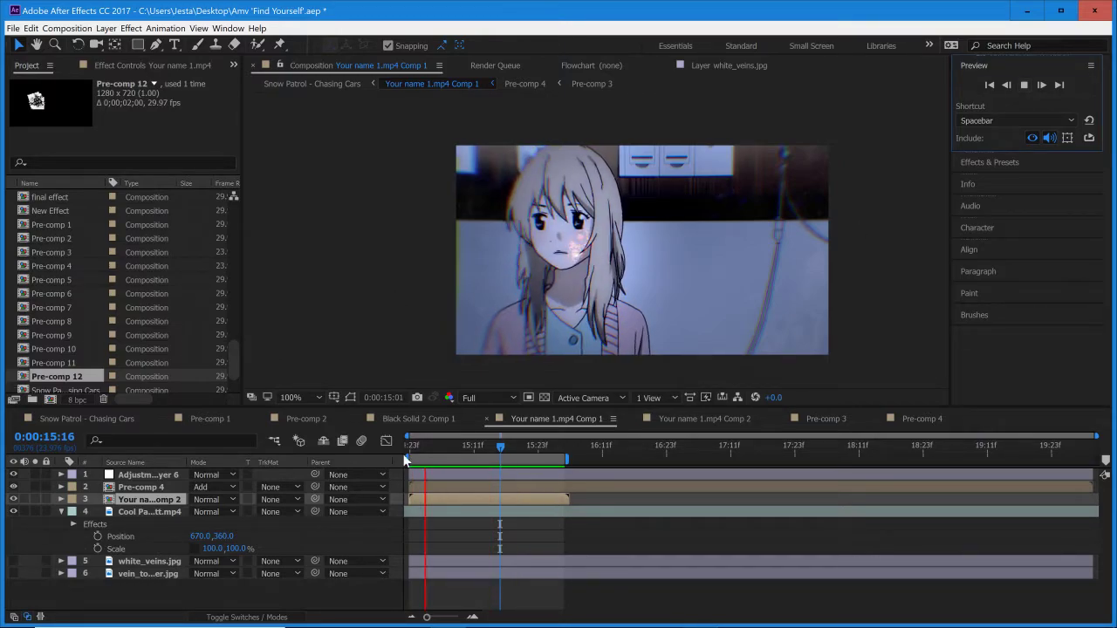
- Stop the preview of Your name 1.mp4 Comp 1 after the glowing cheek bruise plays
key(space)
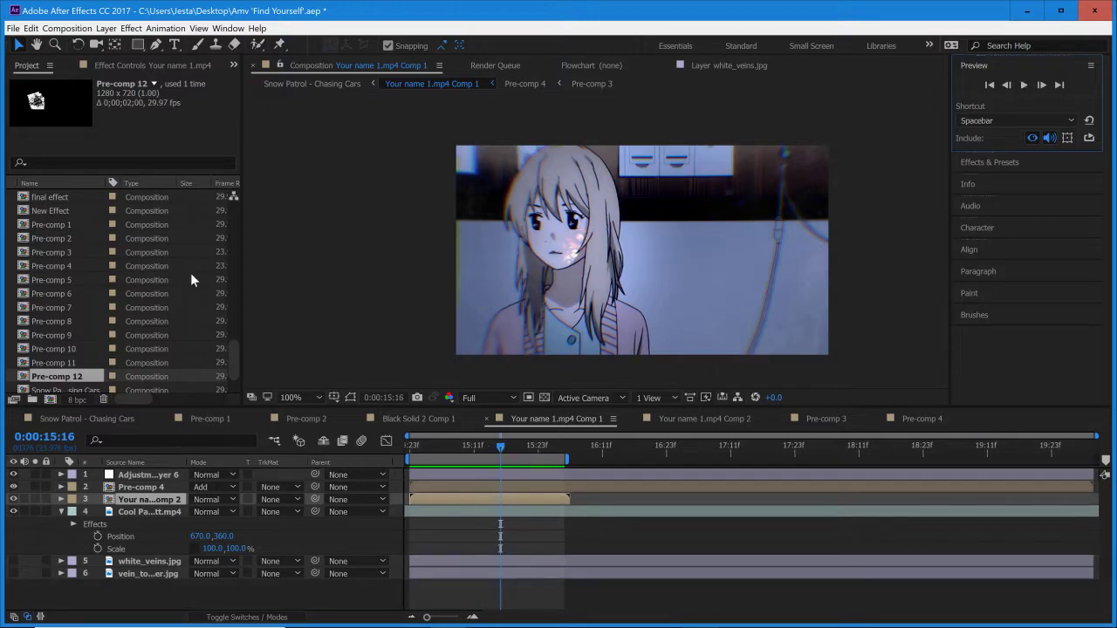
scroll(145, 272, up, 10)
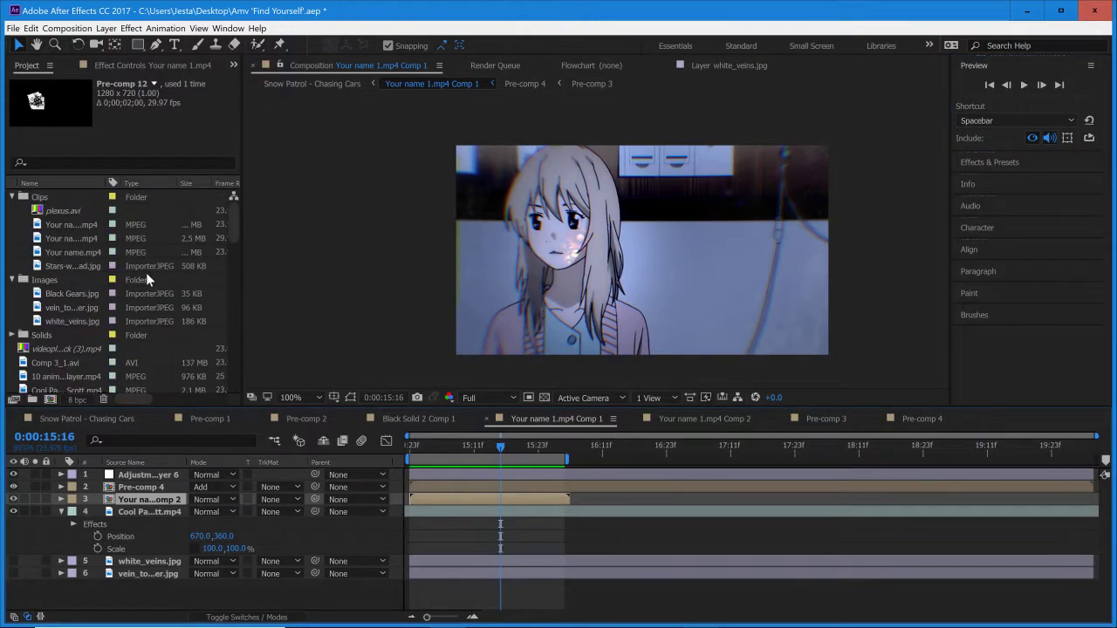
- Create a new 1280×720, 2-second composition named 'effect'
right_click(17, 258)
click(61, 257)
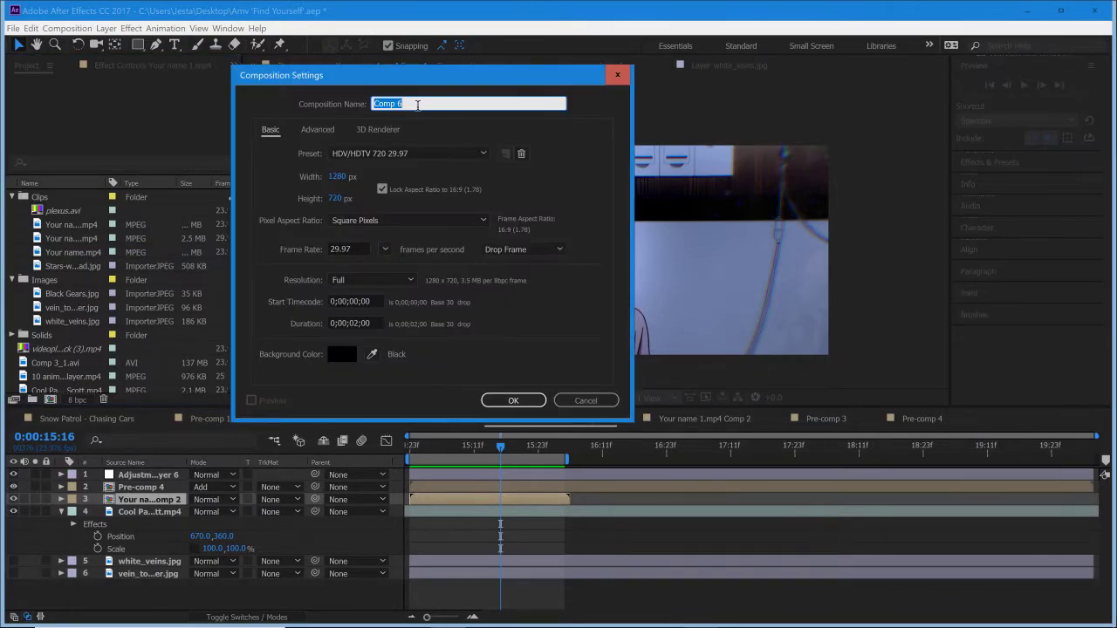
text(effect)
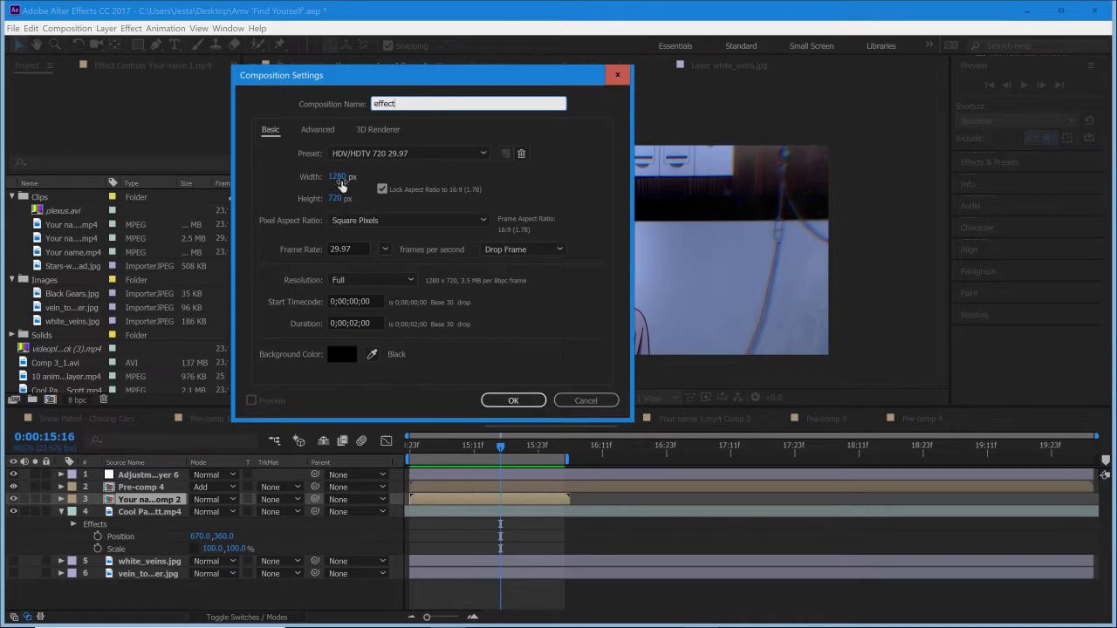
click(513, 399)
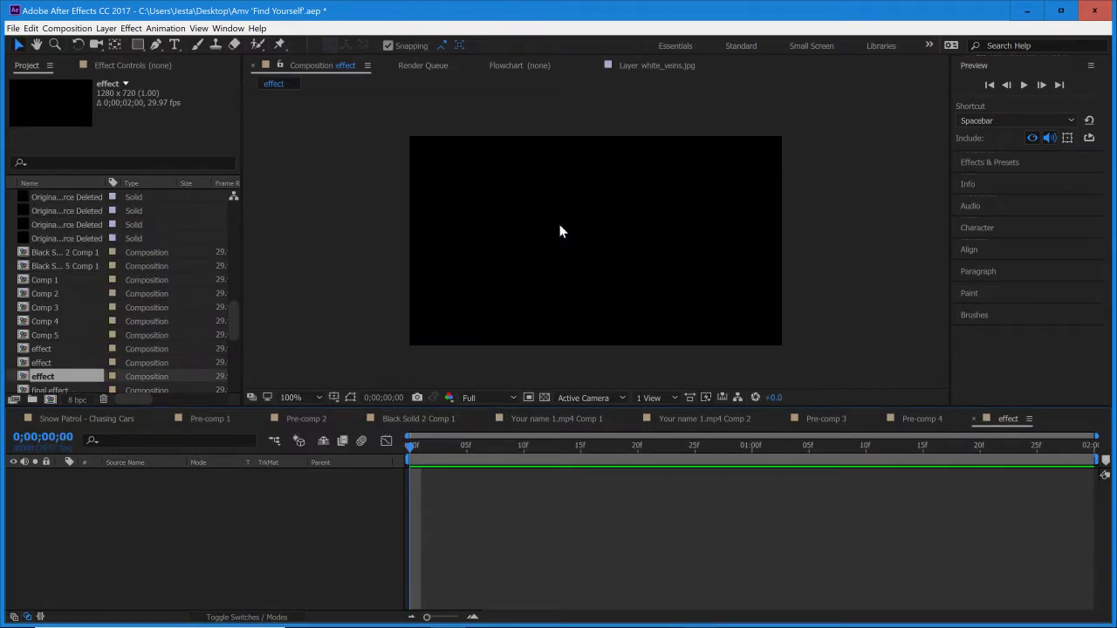
- Bring the Your name 1.mp4 precomp into the effect comp and end the work area at the clip's end
click(555, 422)
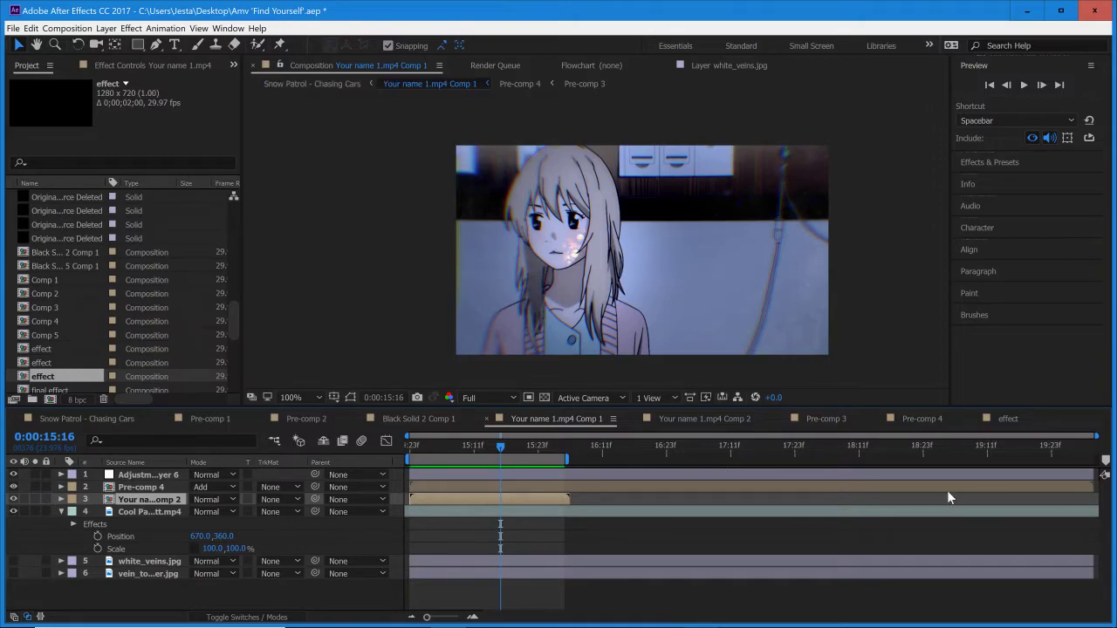
click(1008, 421)
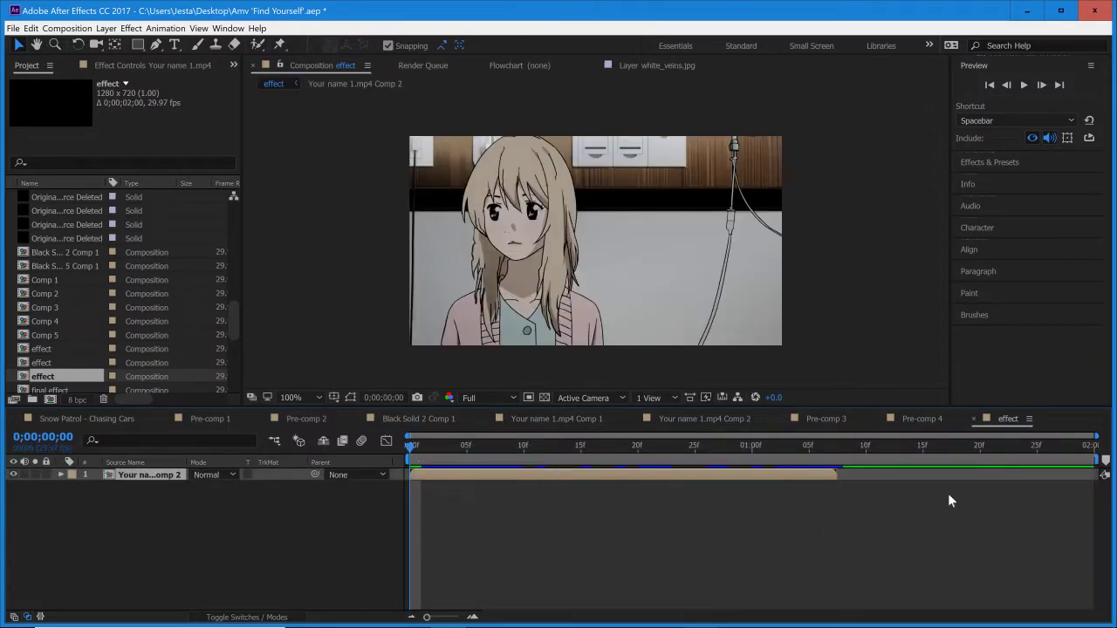
drag(1090, 458, 833, 465)
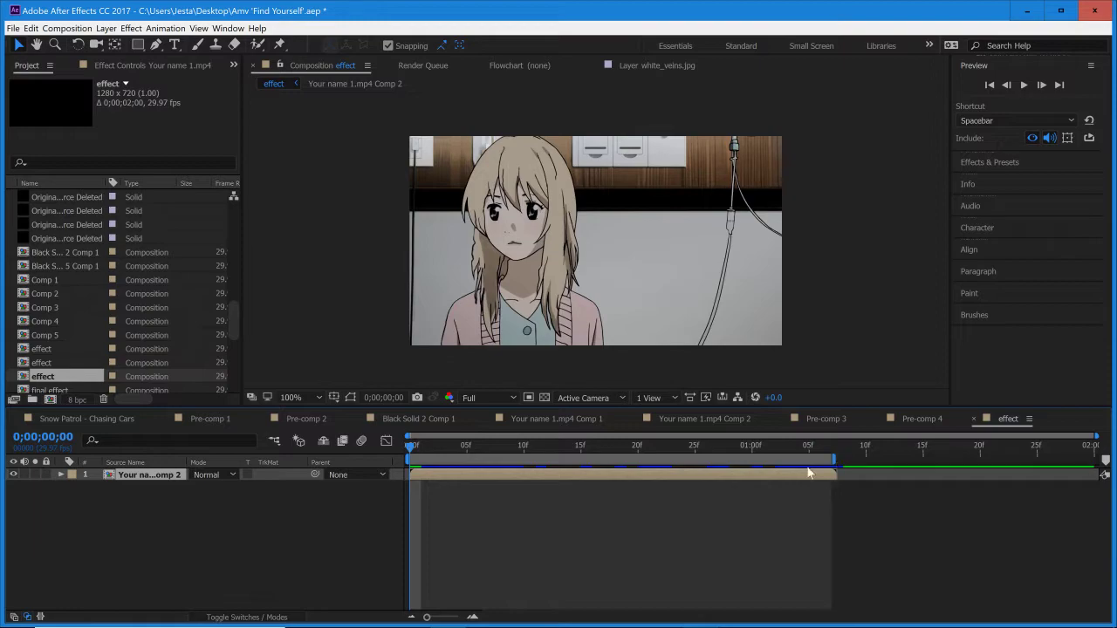
- Delete the old Mask Path keyframes and Mask 1 from the clip layer, then preview the comp
click(59, 475)
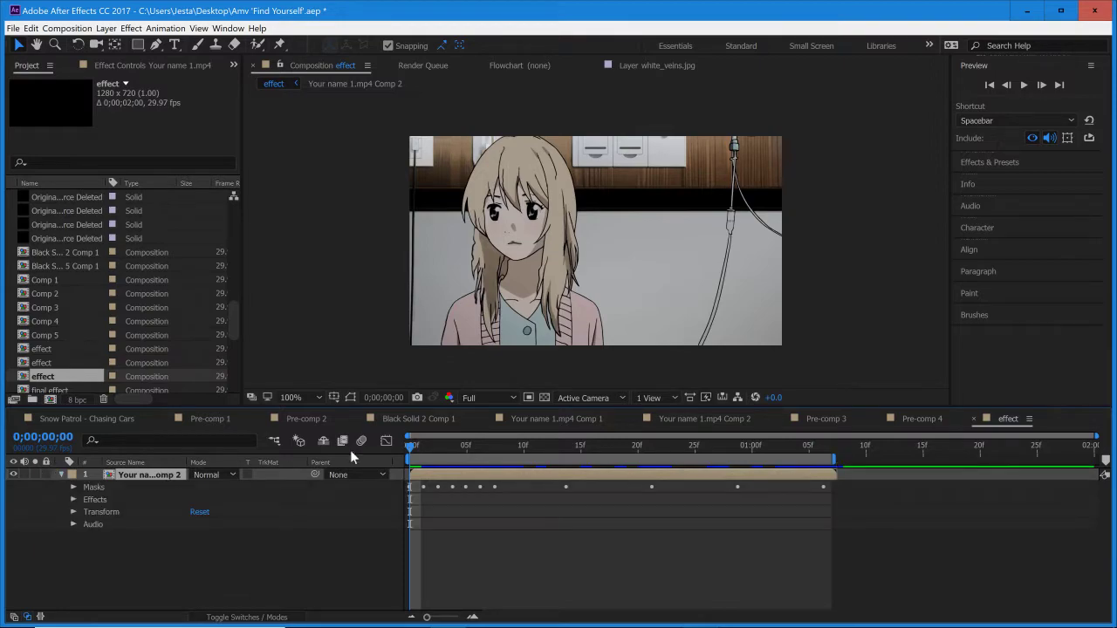
click(71, 488)
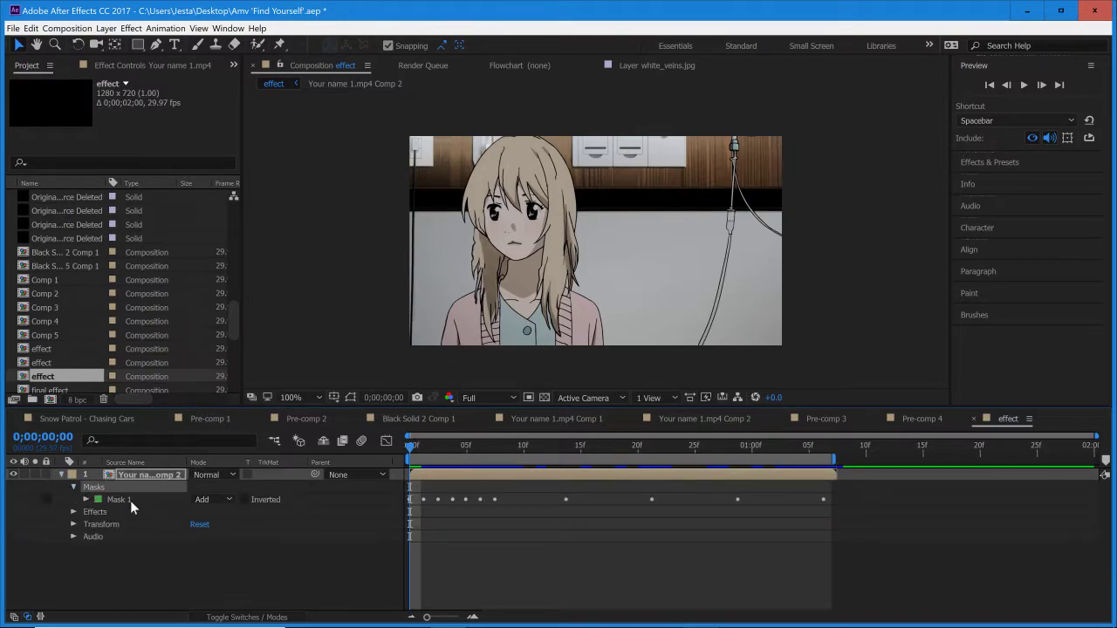
click(148, 512)
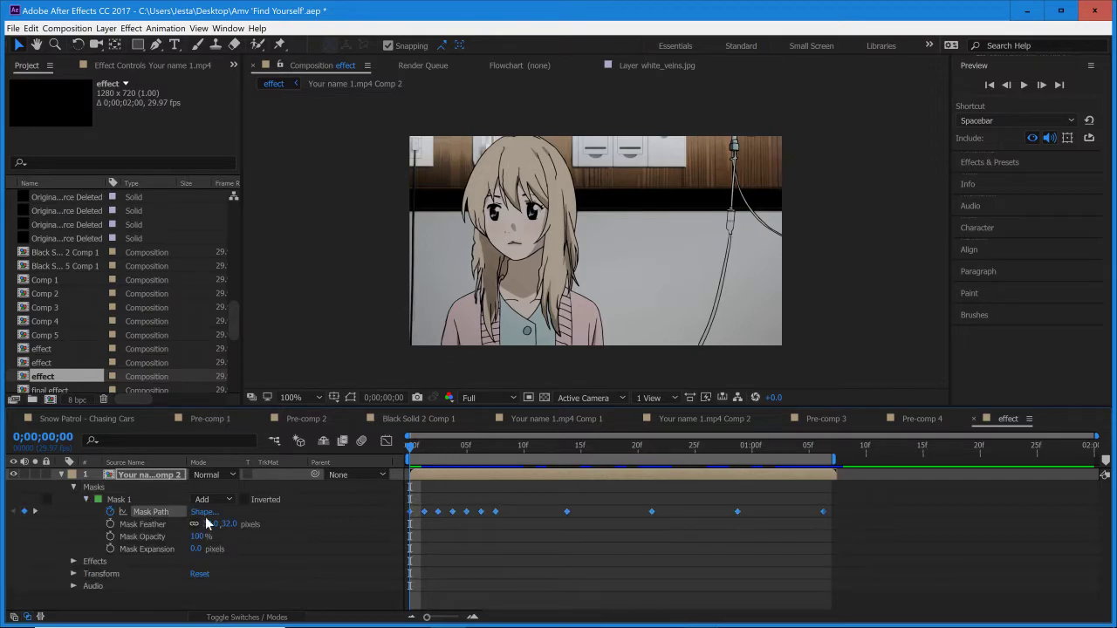
key(Delete)
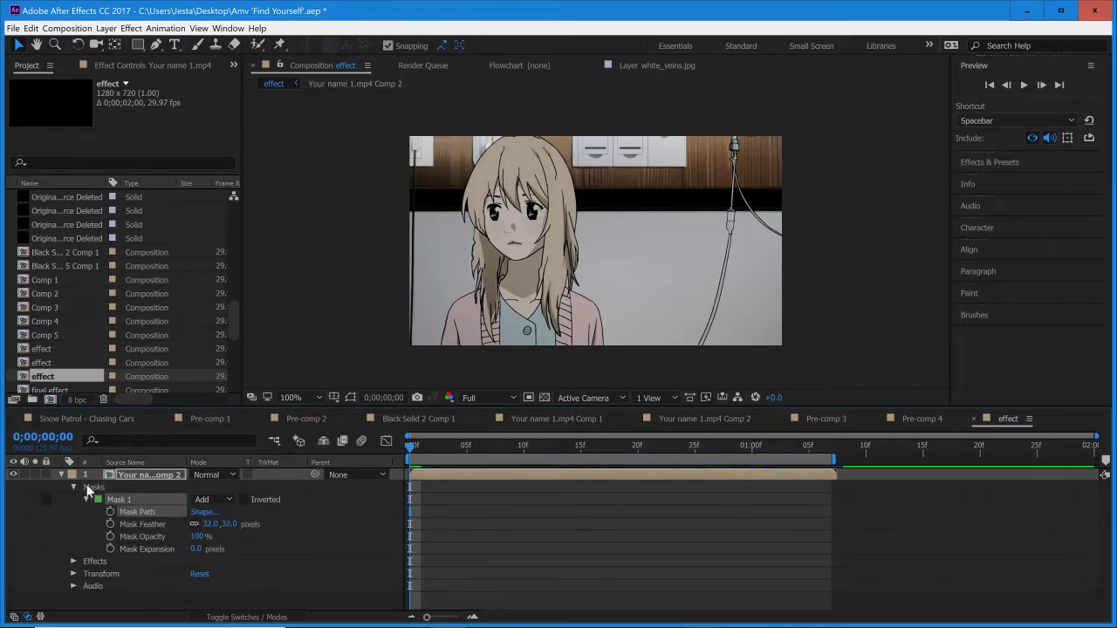
click(128, 498)
key(Delete)
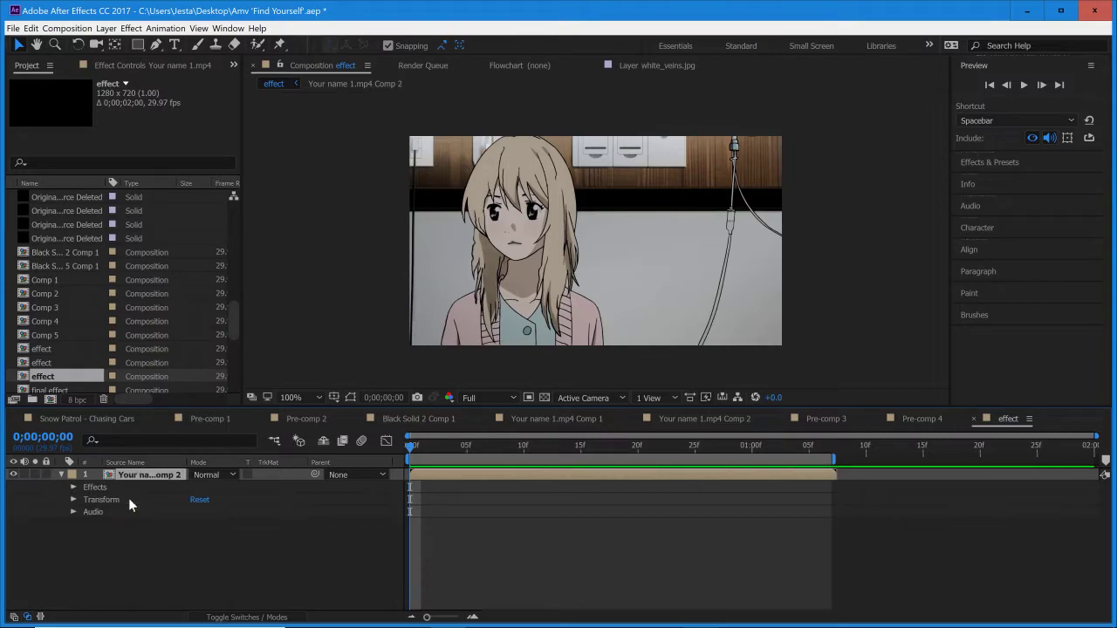
click(62, 476)
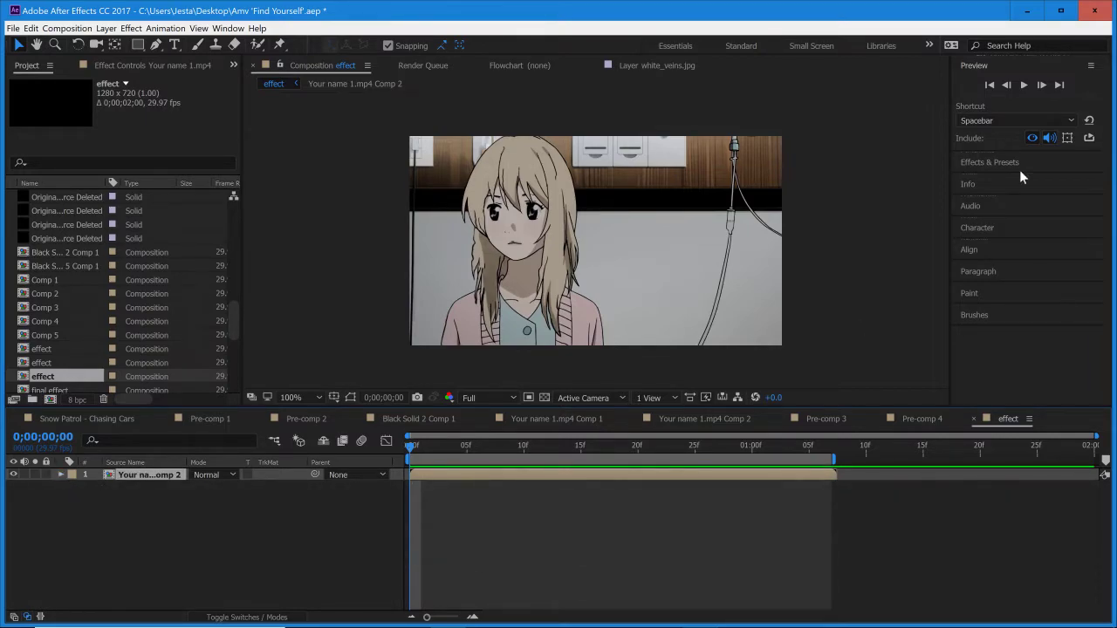
click(1017, 90)
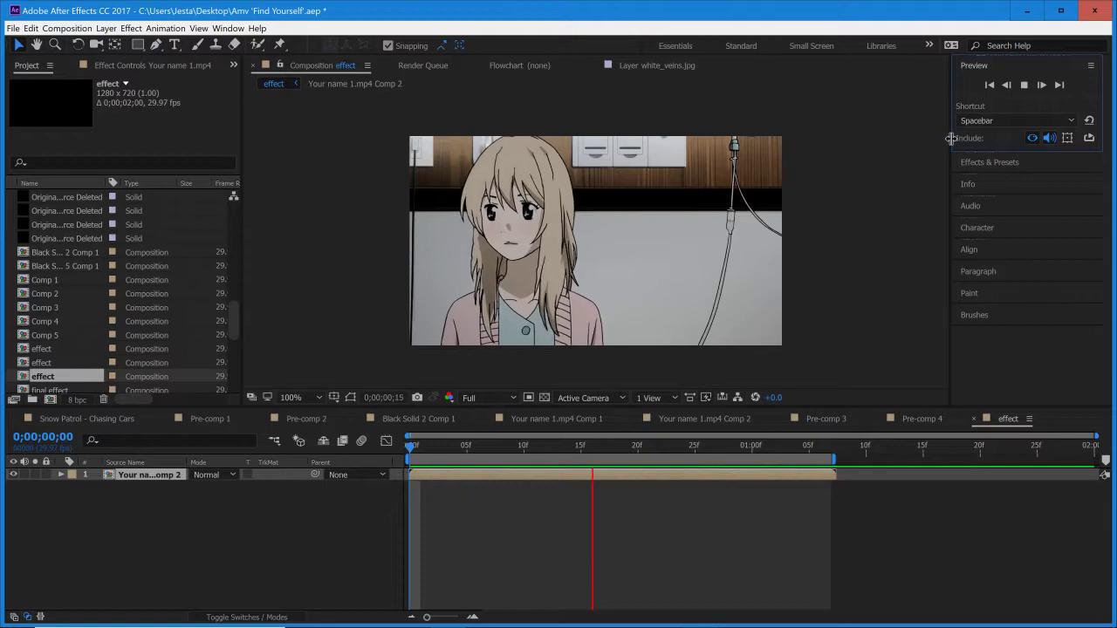
key(space)
click(192, 65)
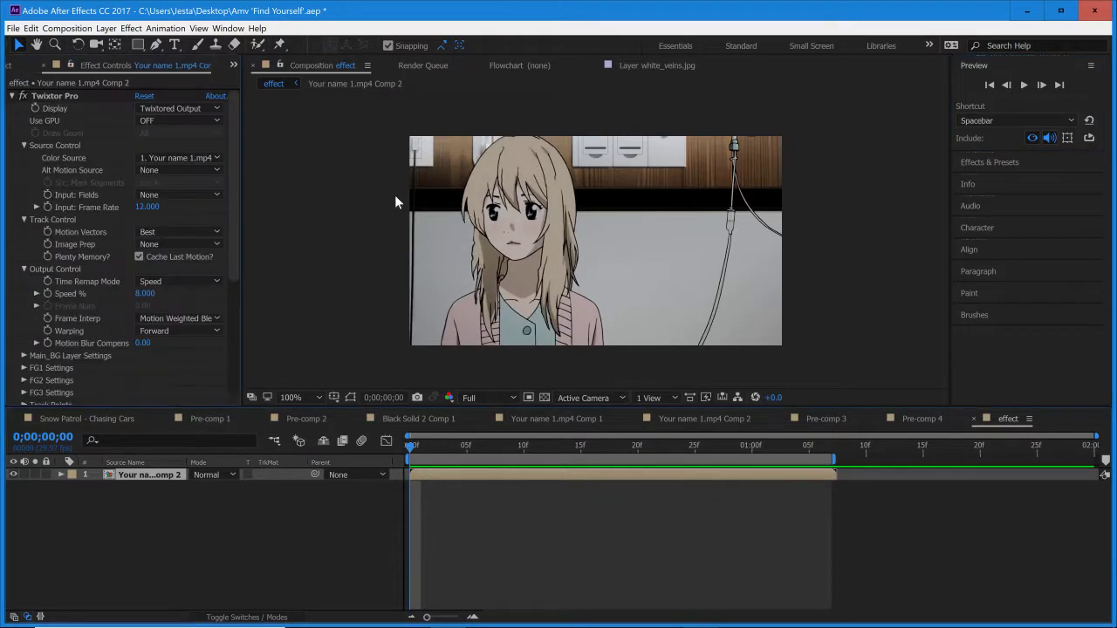
scroll(79, 170, down, 3)
scroll(79, 170, up, 3)
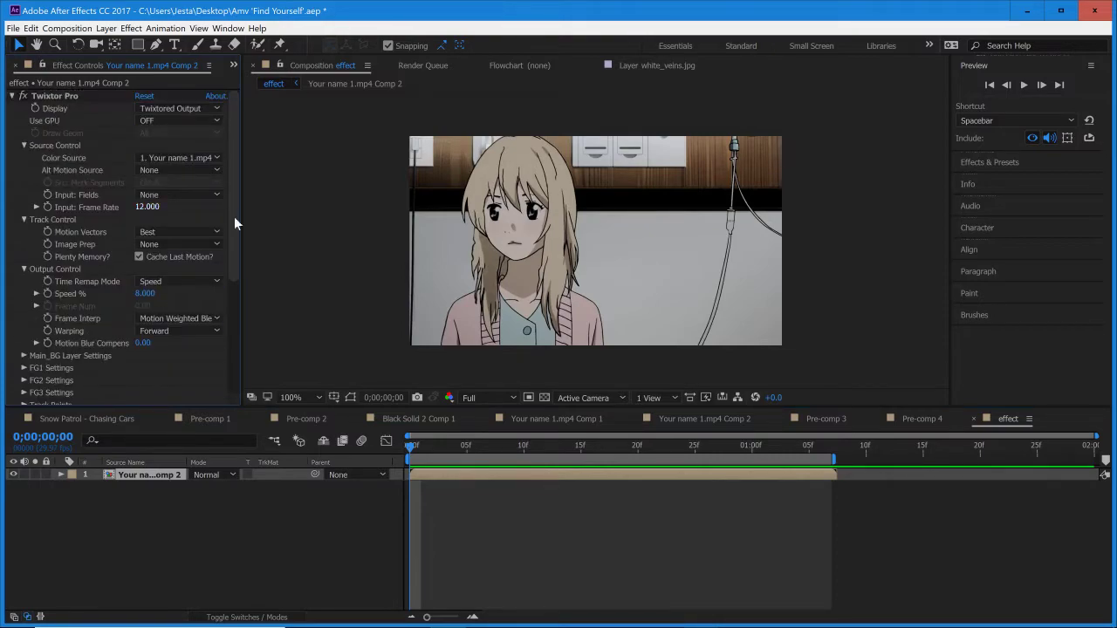
click(1023, 84)
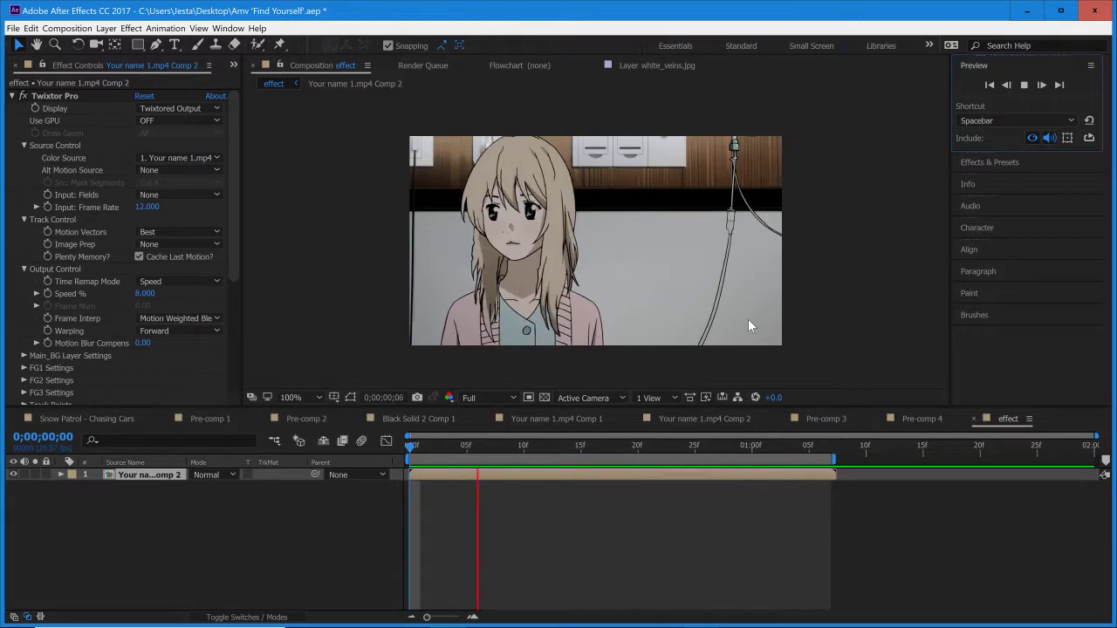
key(space)
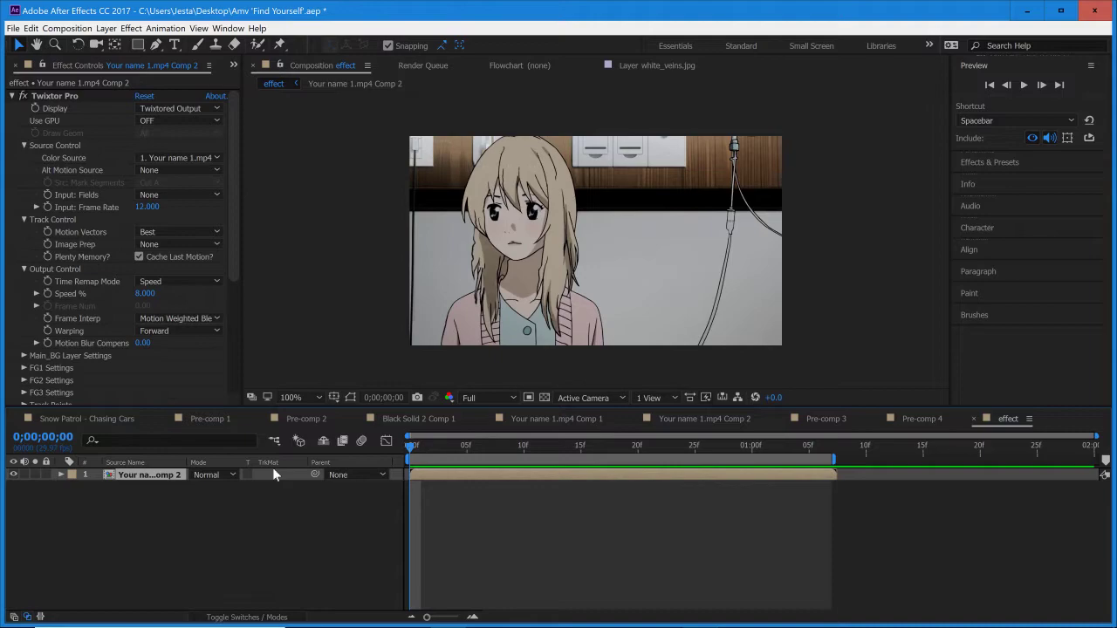
click(233, 65)
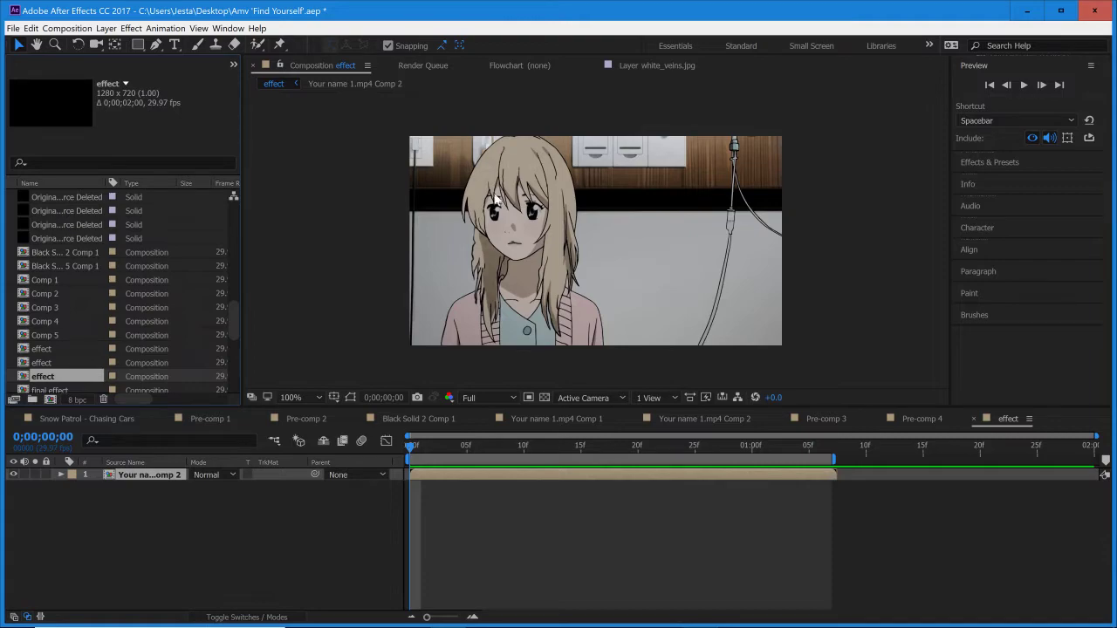
- With the Pen tool, zoom in on the girl's cheek and place the first curved mask points
click(156, 44)
scroll(524, 253, up, 4)
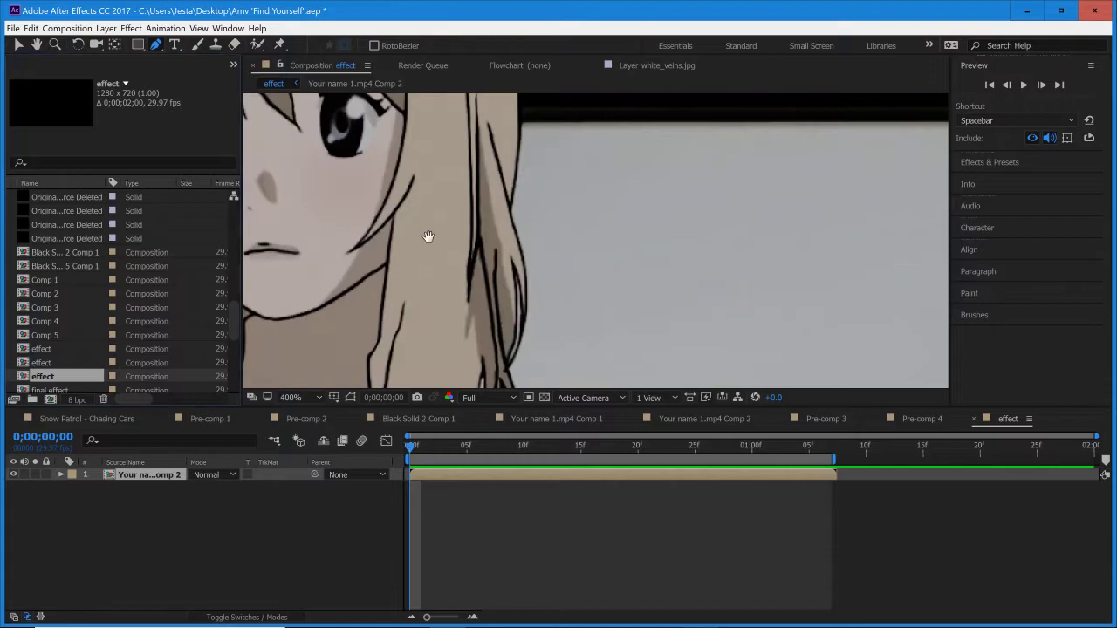
drag(428, 237, 640, 279)
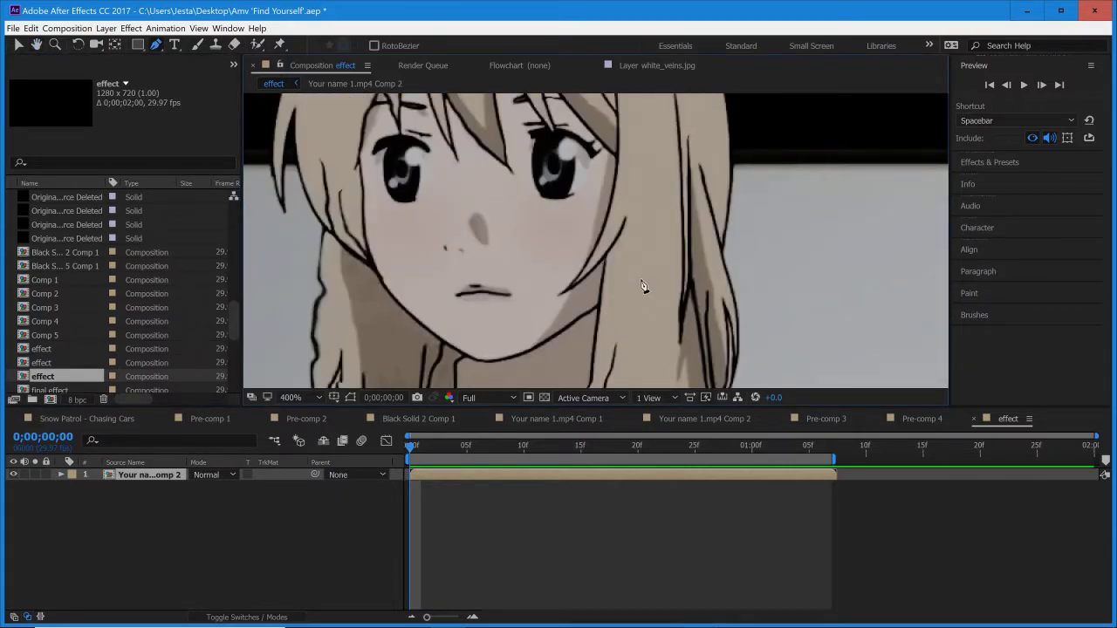
key(space)
drag(595, 268, 608, 267)
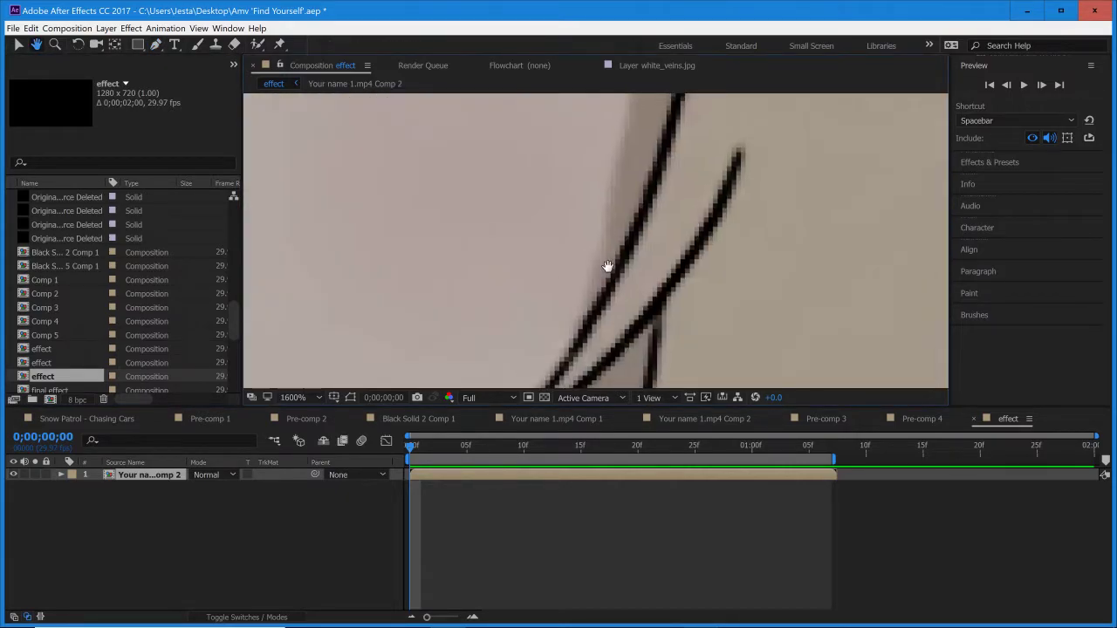
scroll(593, 253, up, 1)
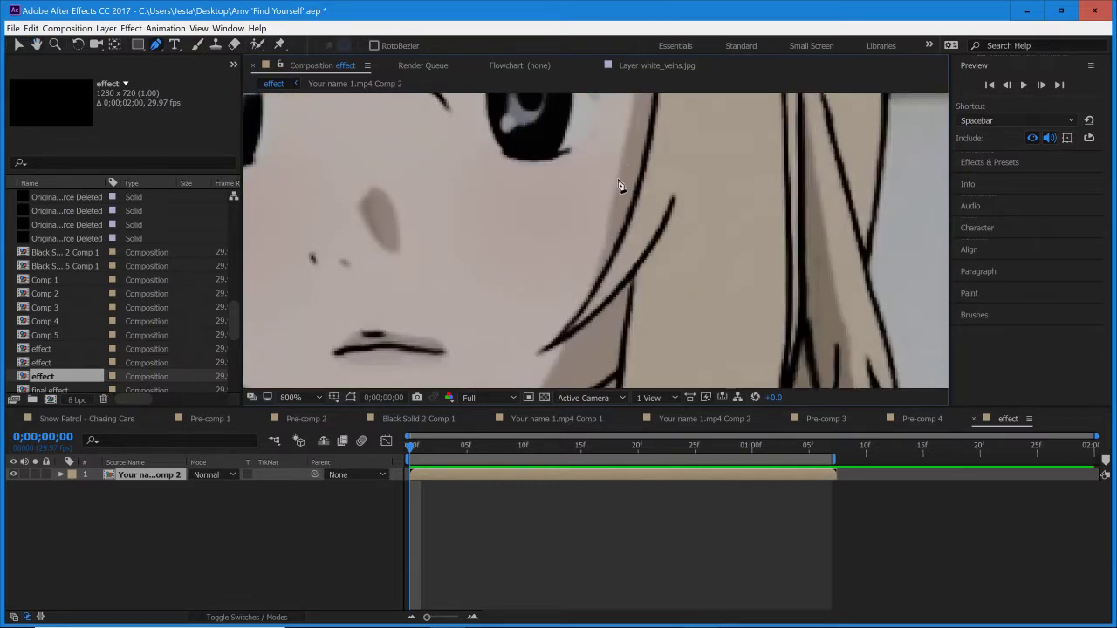
drag(633, 184, 638, 303)
key(h)
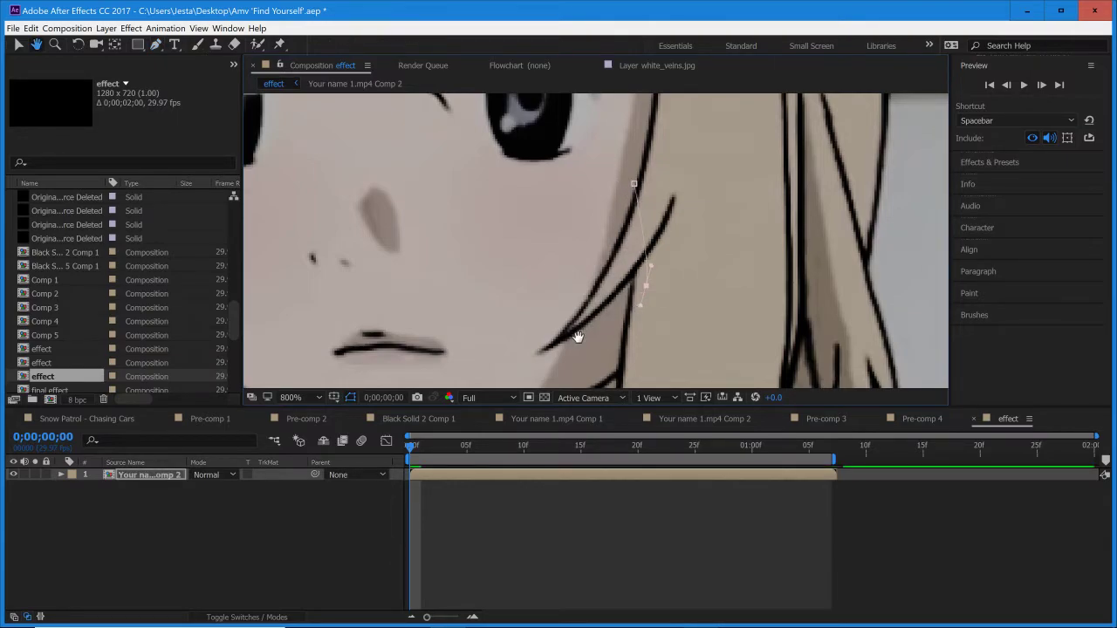
drag(576, 337, 623, 214)
key(g)
drag(593, 283, 572, 299)
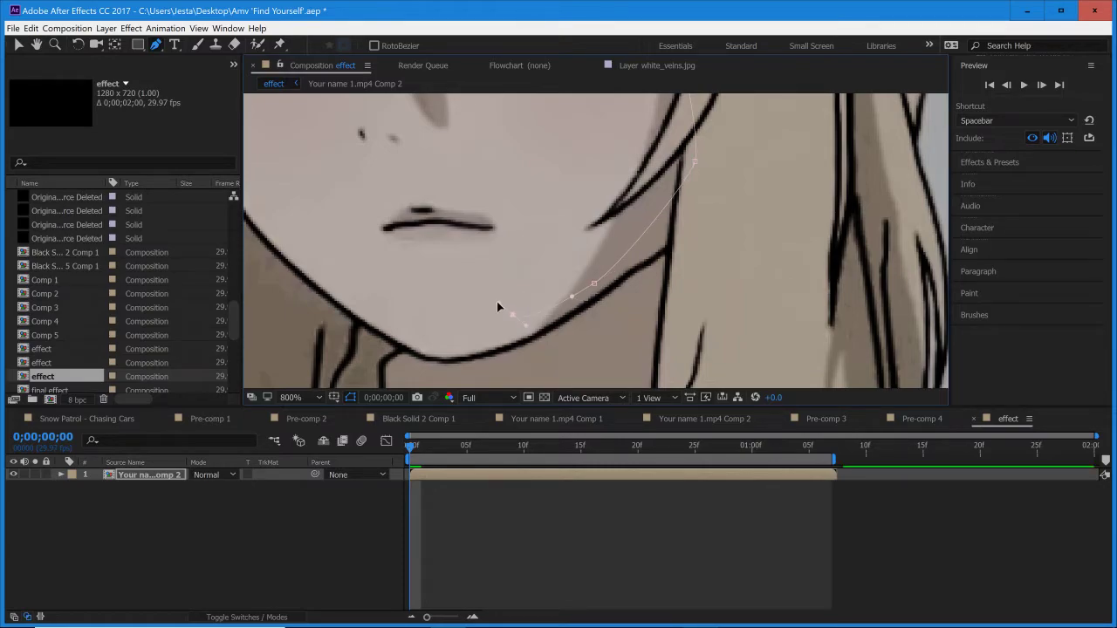
drag(512, 313, 503, 278)
- Undo the stray point, finish the curved cheek outline and close the mask
key(ctrl+z)
drag(519, 315, 511, 300)
drag(513, 200, 521, 183)
scroll(578, 175, up, 4)
drag(561, 222, 594, 207)
click(660, 210)
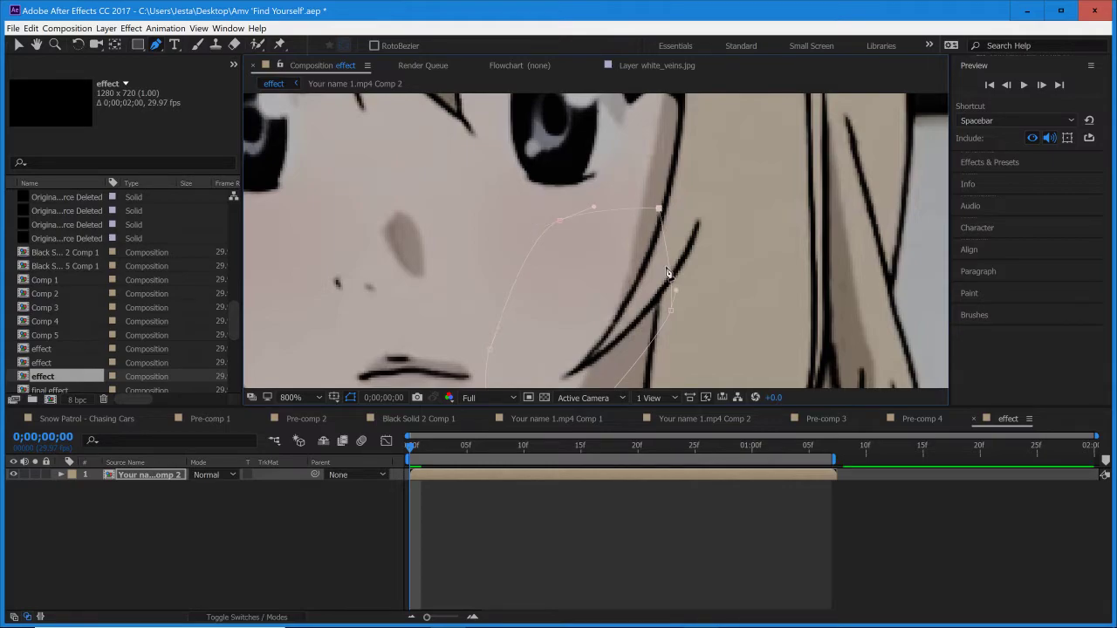
scroll(626, 249, down, 1)
scroll(627, 249, down, 1)
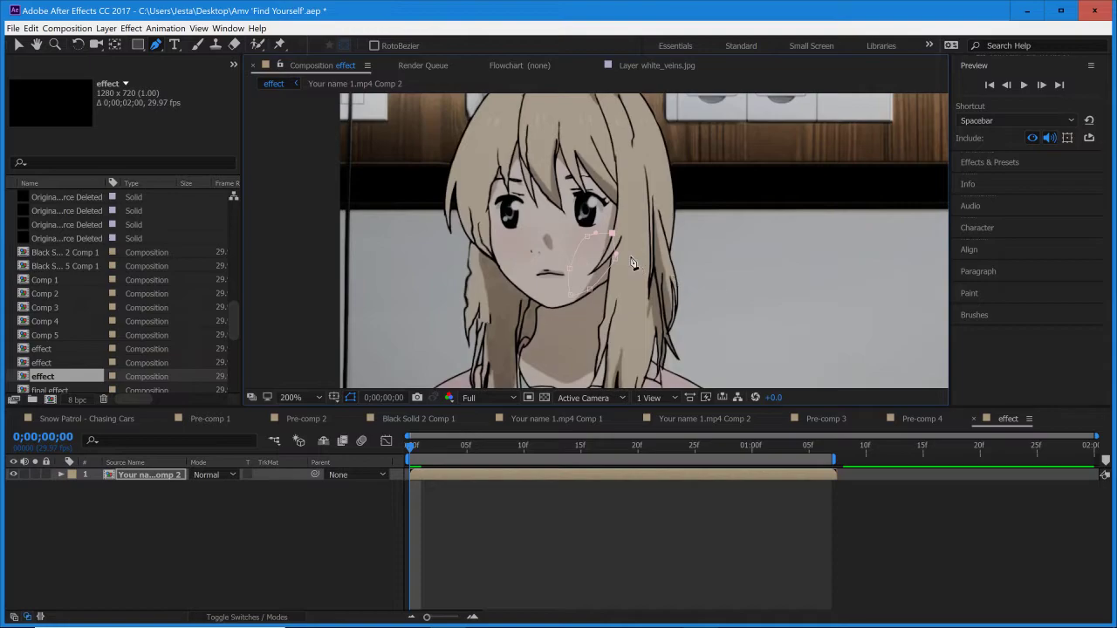
click(61, 474)
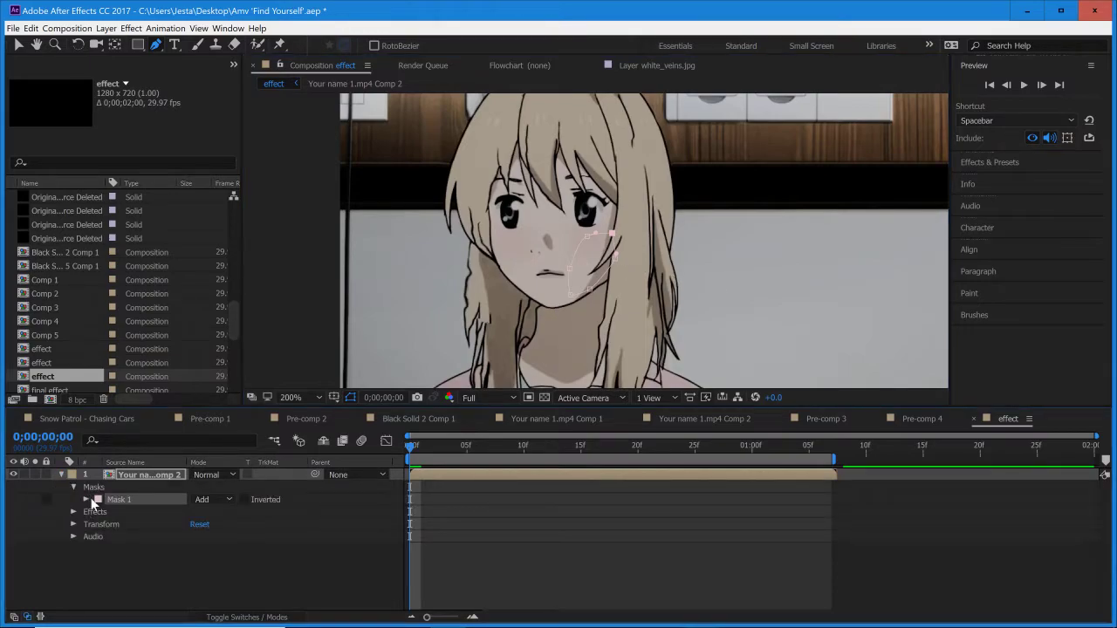
- Turn on Mask Path keyframing for Mask 1 at frame zero
click(87, 501)
click(110, 513)
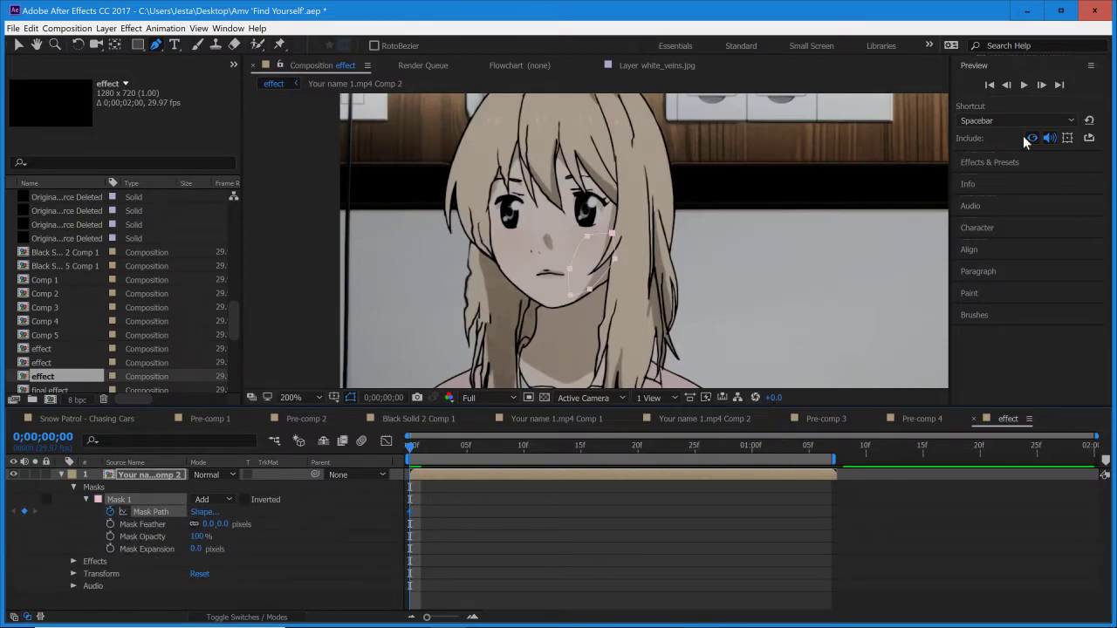
scroll(616, 261, up, 3)
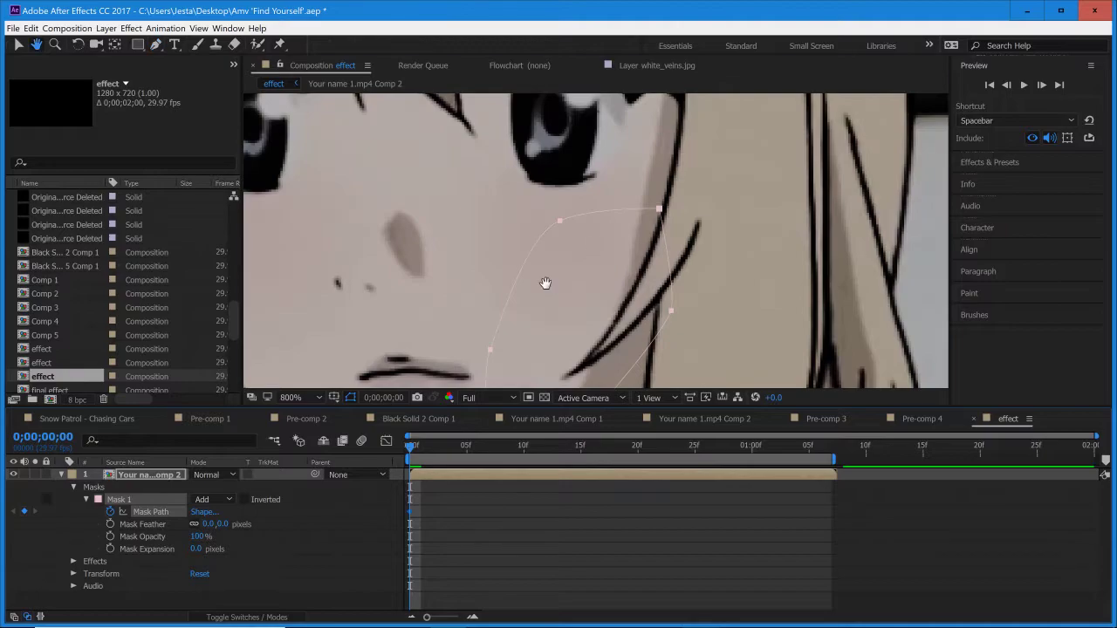
drag(605, 227, 625, 199)
key(g)
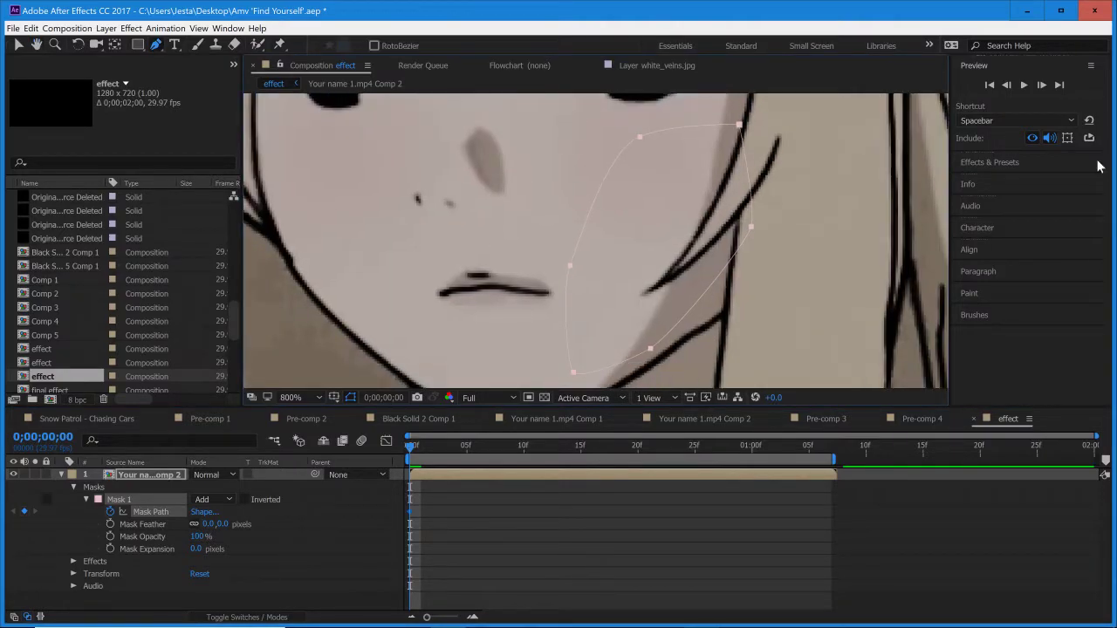
- Step forward frame by frame and reshape the cheek mask to fit each frame
click(1040, 86)
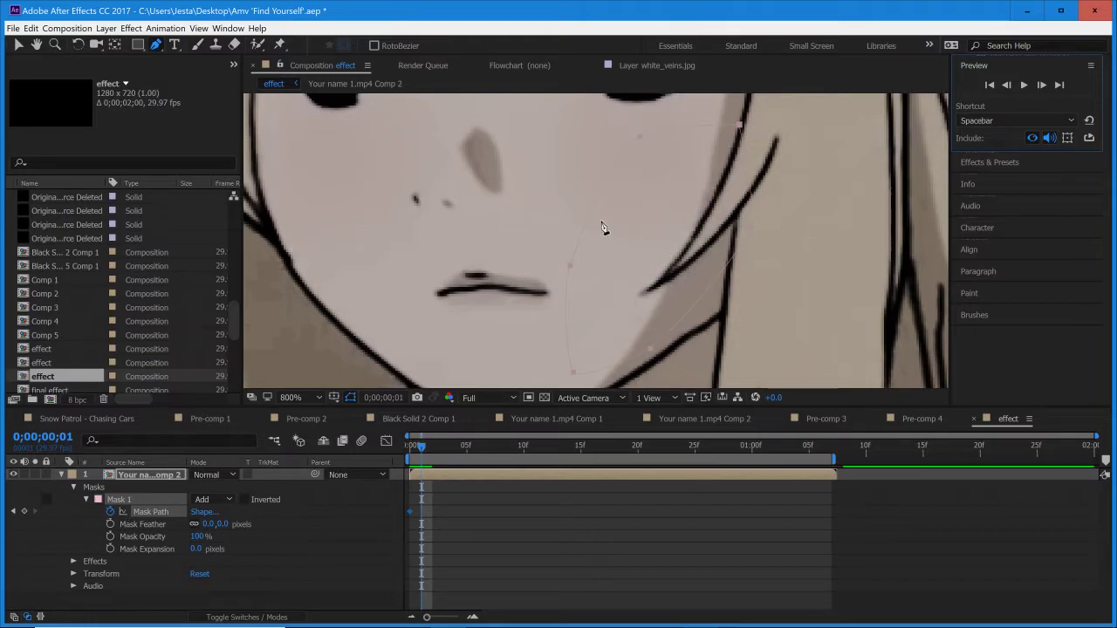
key(v)
drag(739, 125, 736, 123)
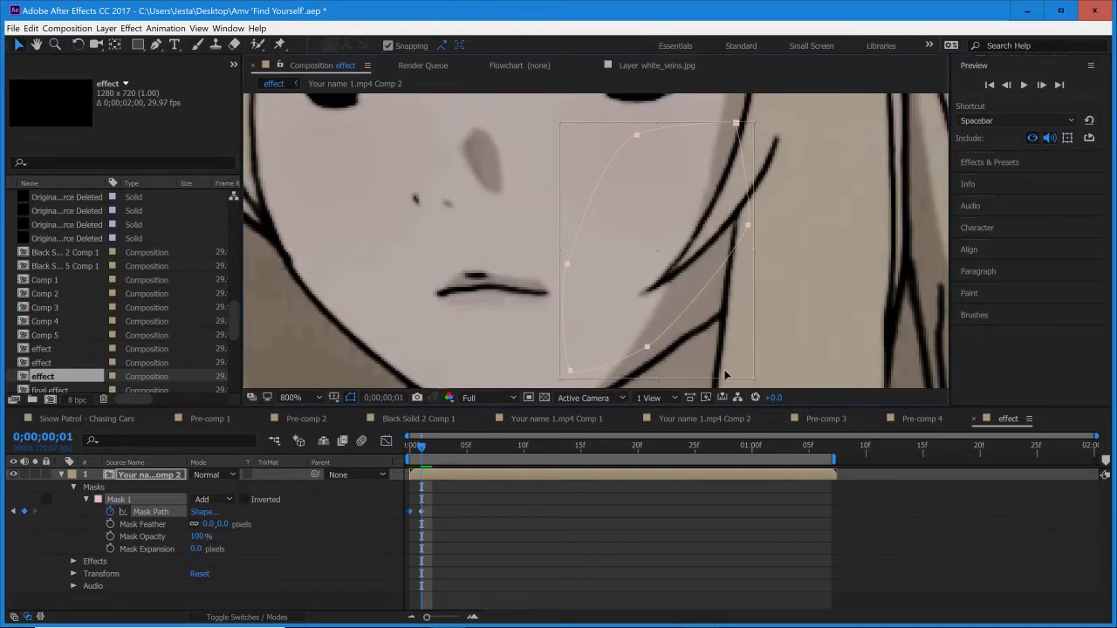
click(1043, 87)
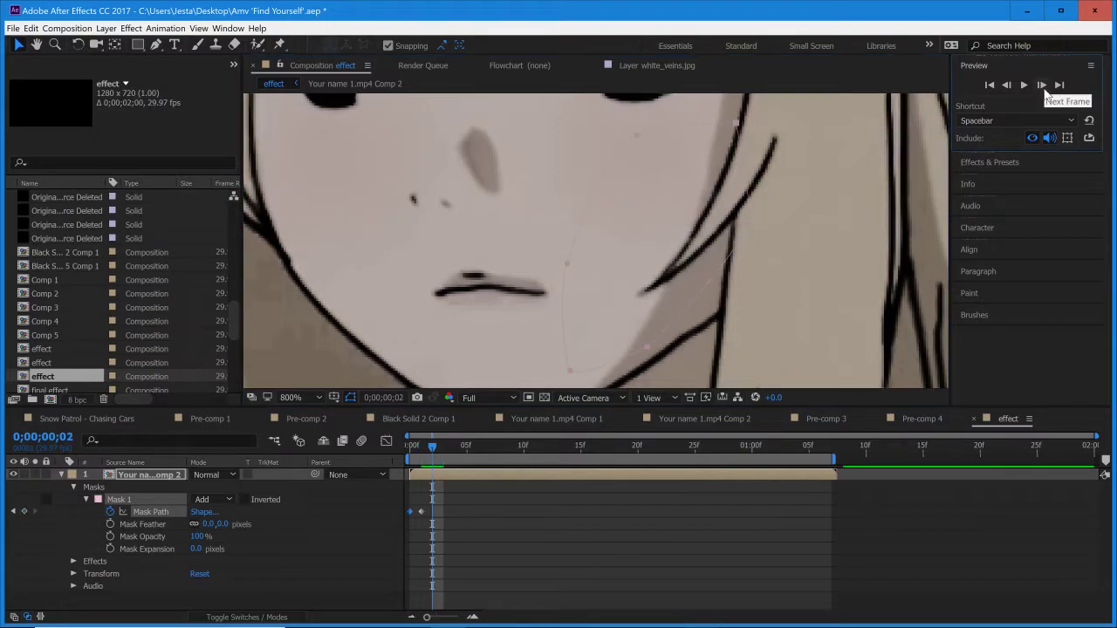
double_click(571, 375)
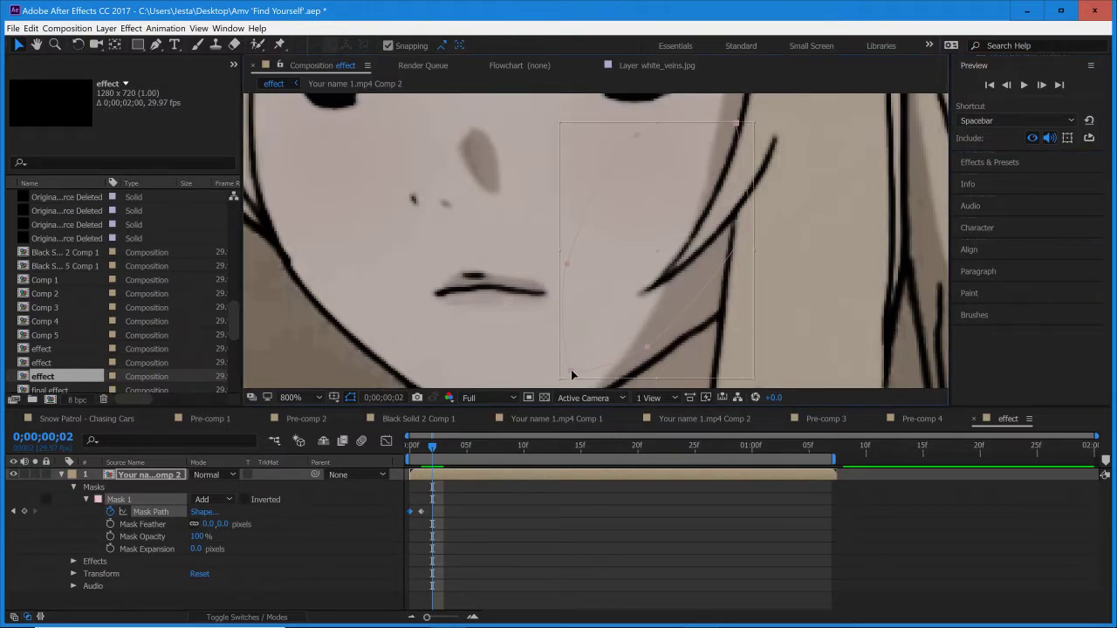
drag(571, 369, 568, 370)
key(comma)
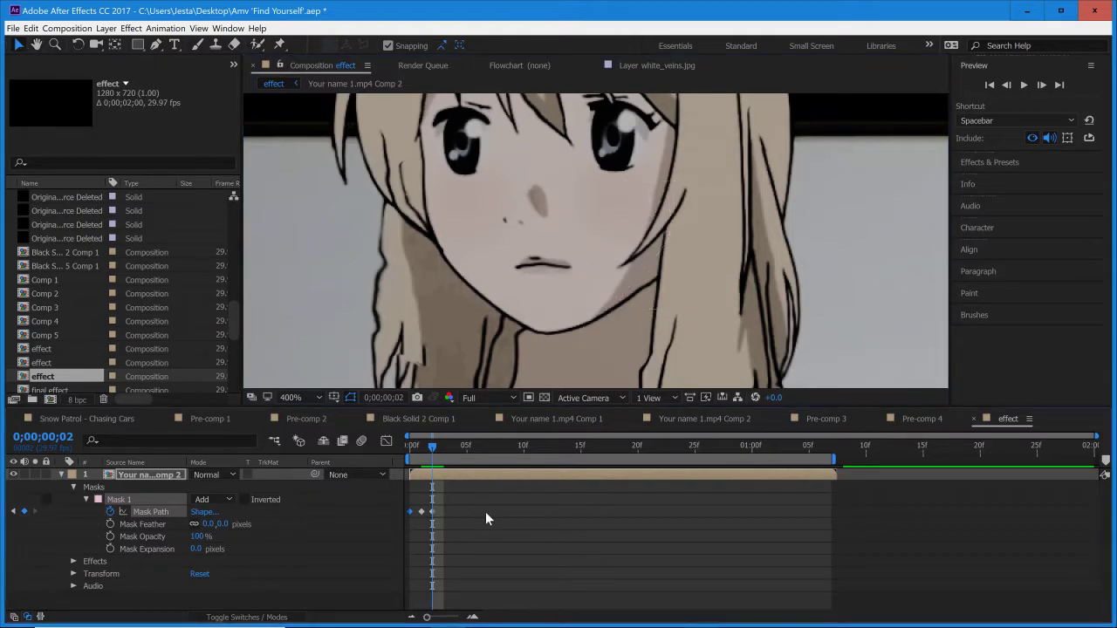
- Delete two new mask keyframes, then undo to restore the keyframed cheek mask
click(531, 501)
drag(544, 491, 369, 541)
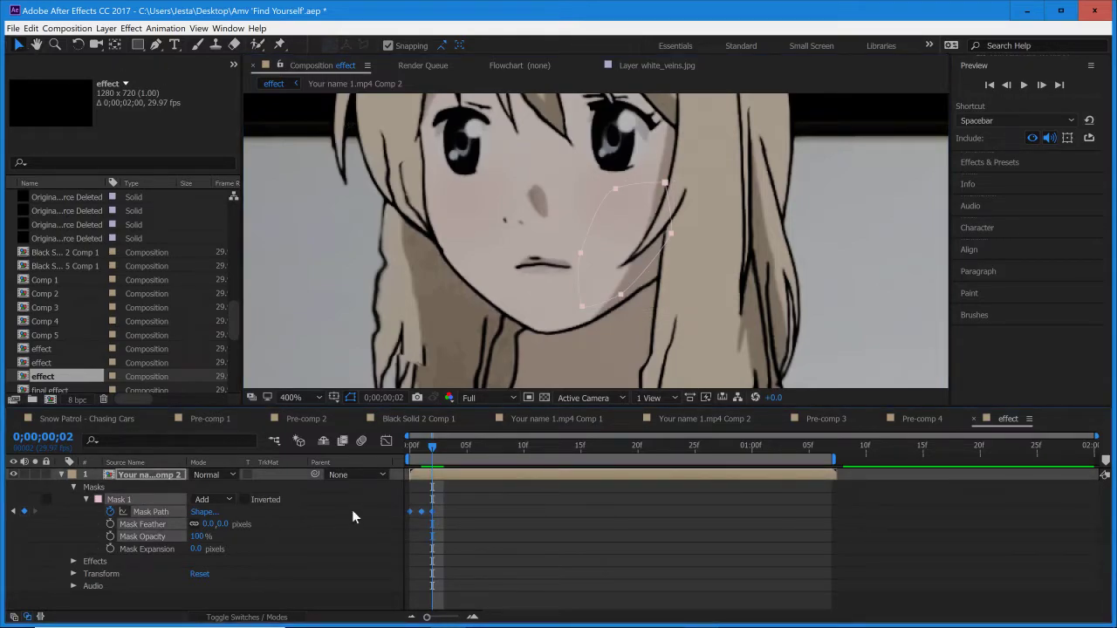
key(Delete)
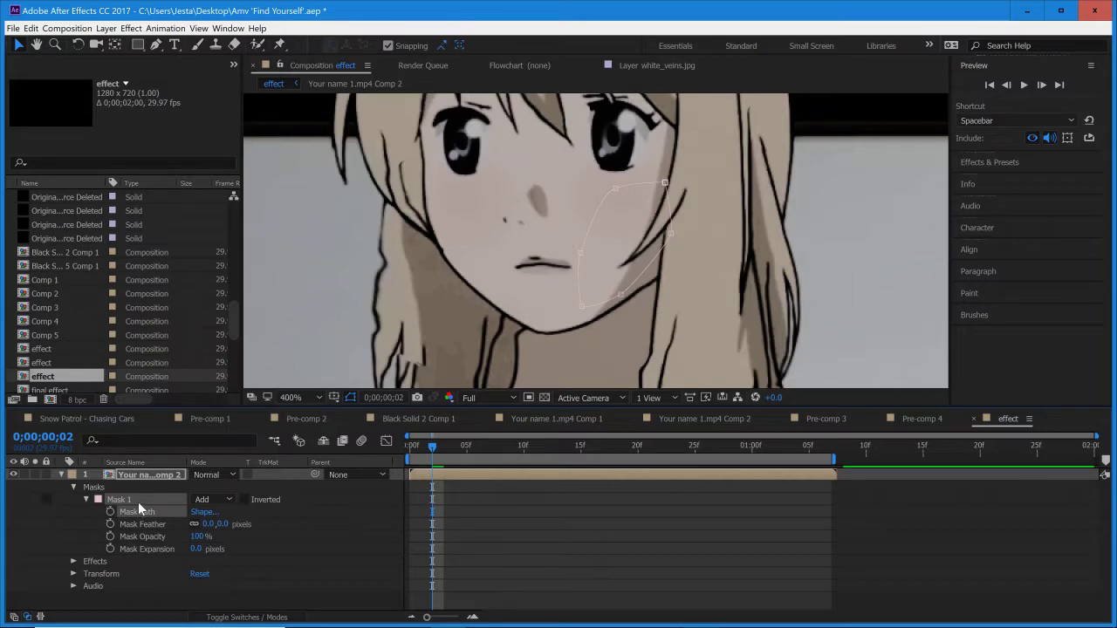
key(Delete)
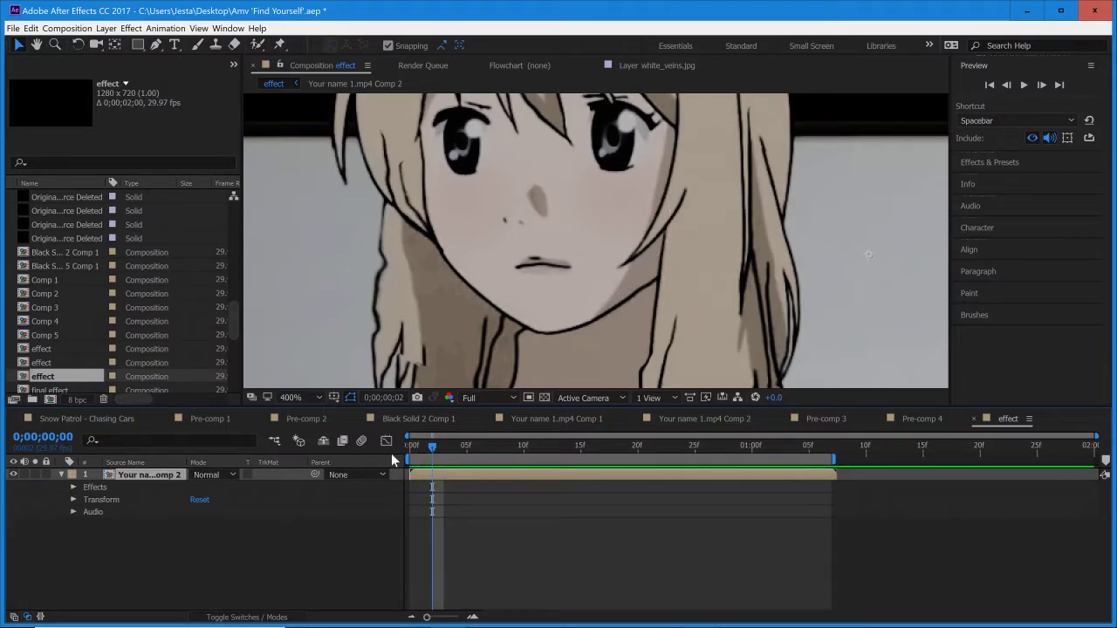
key(Home)
key(ctrl+z)
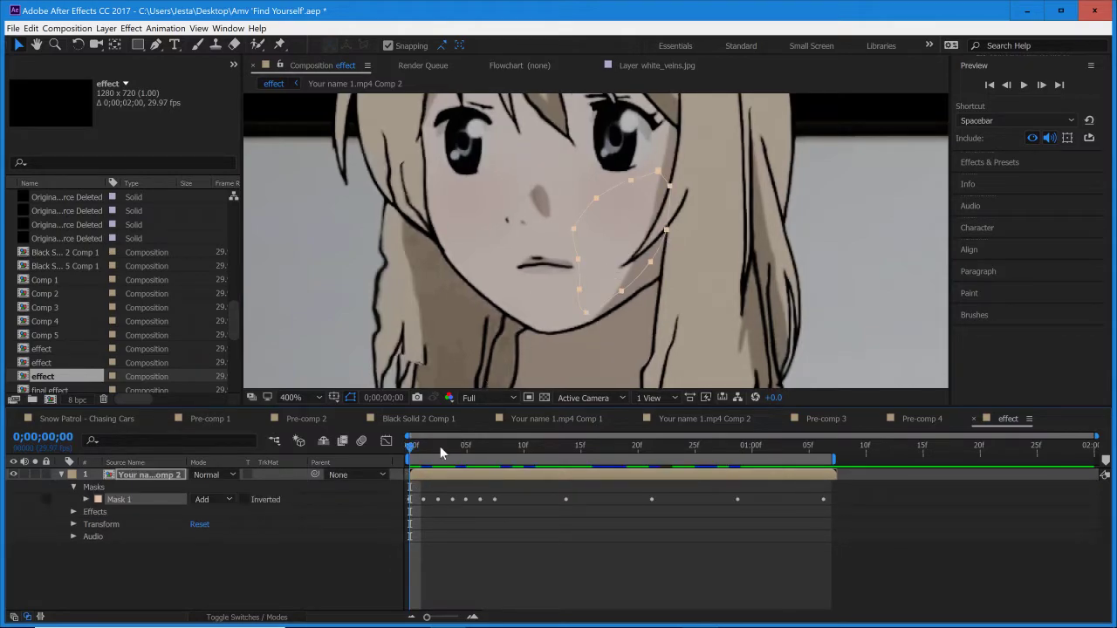
- Scrub the first frames, then change Mask 1's mode from Add to None
drag(435, 450, 599, 460)
click(217, 513)
click(220, 502)
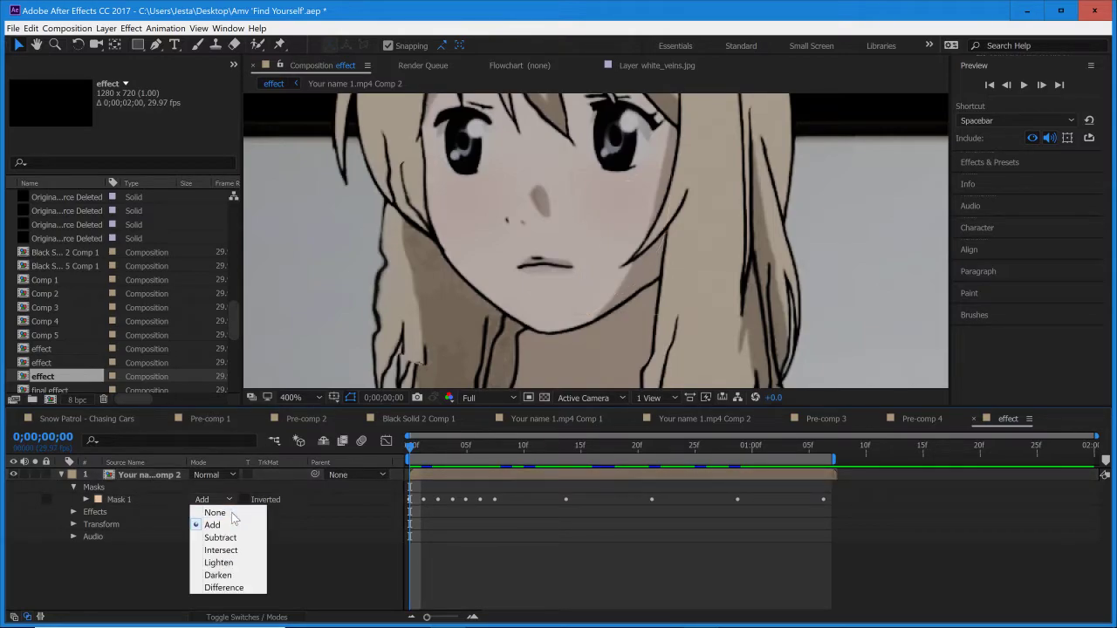
click(232, 513)
click(217, 499)
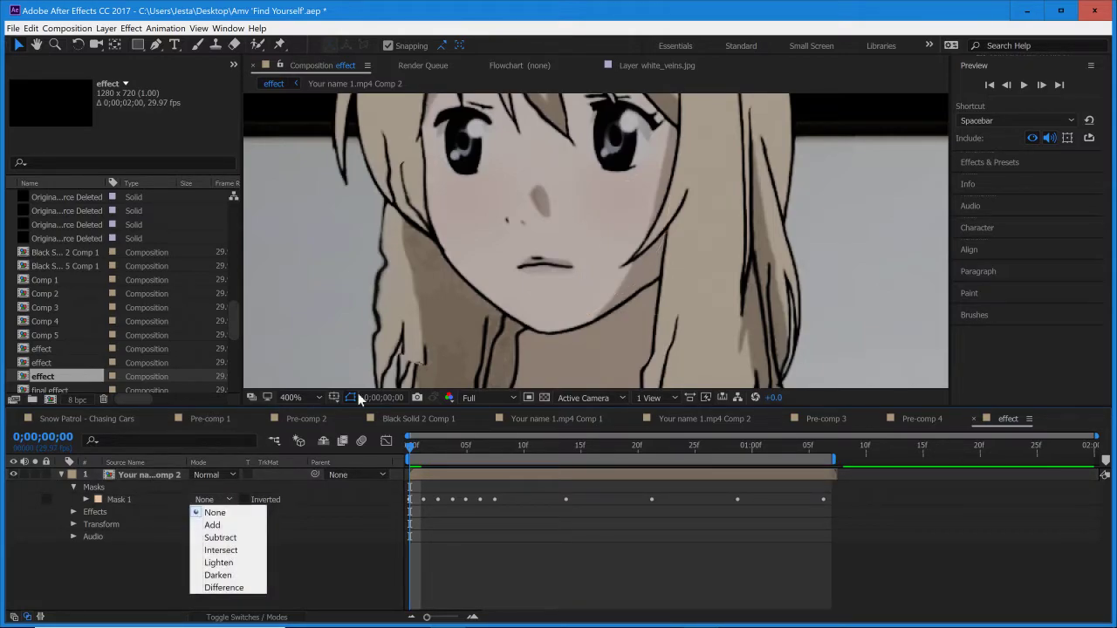
click(220, 514)
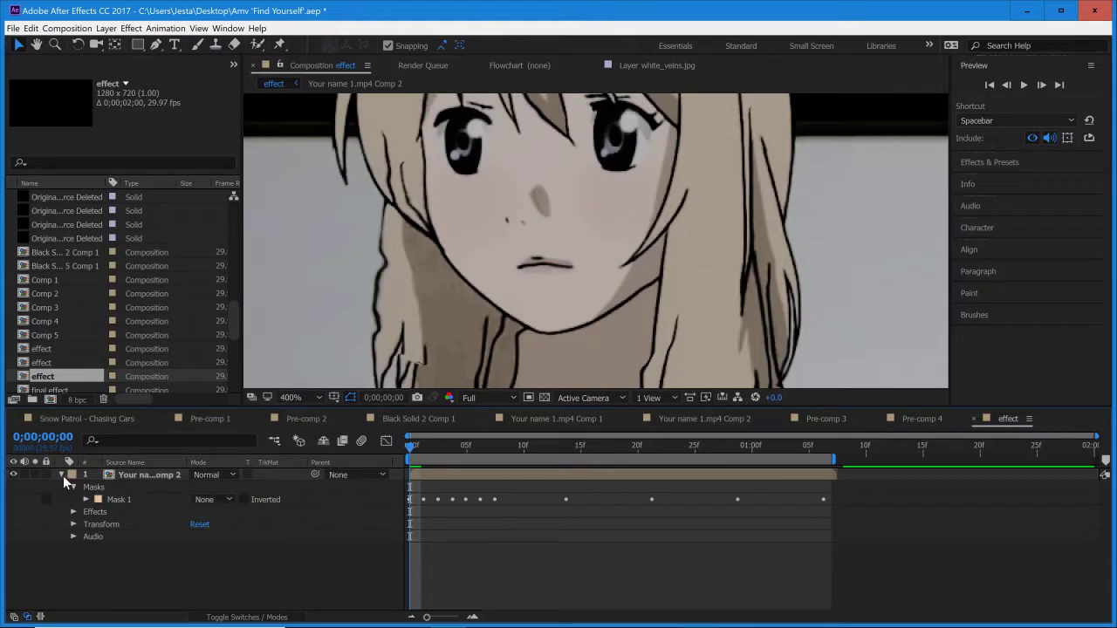
key(comma)
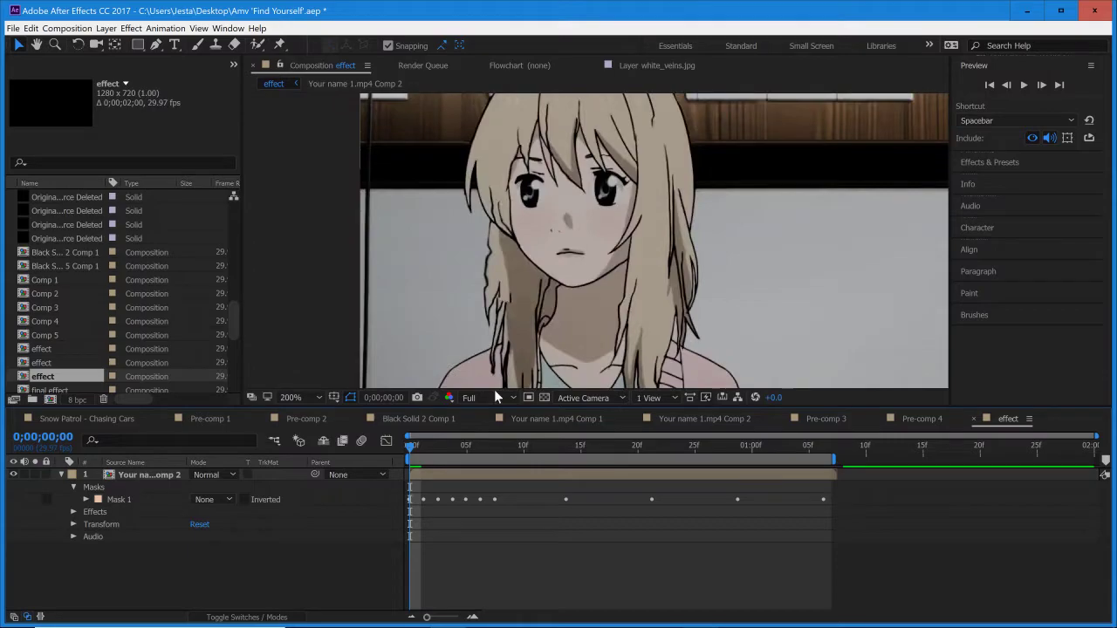
- Create a 1280×720 black (000000) solid, Black Solid 13, above the clip
click(474, 478)
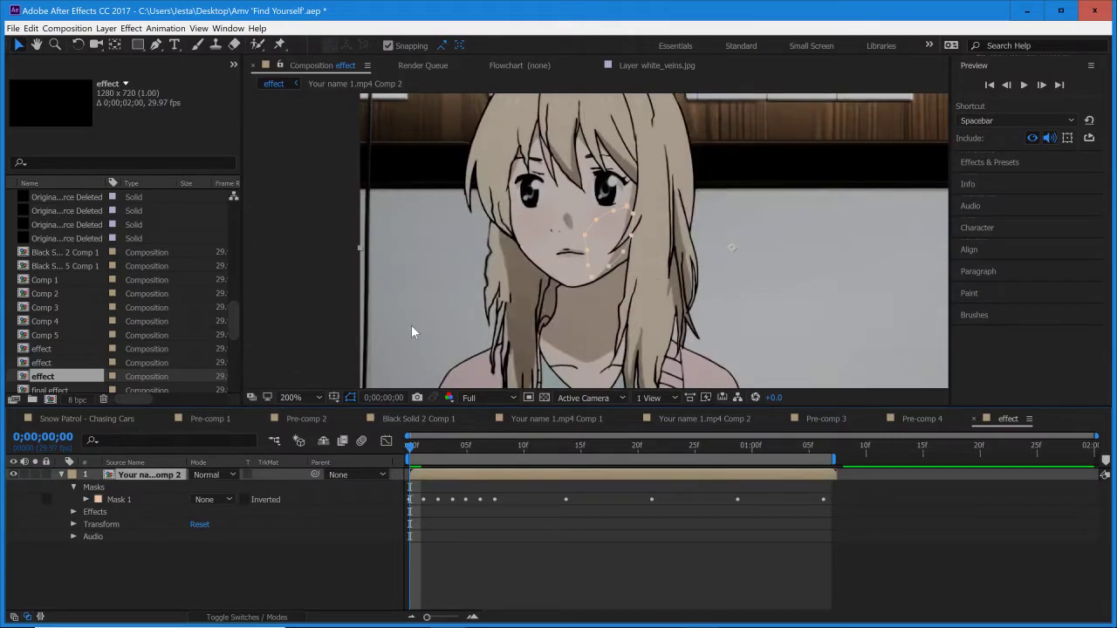
click(107, 29)
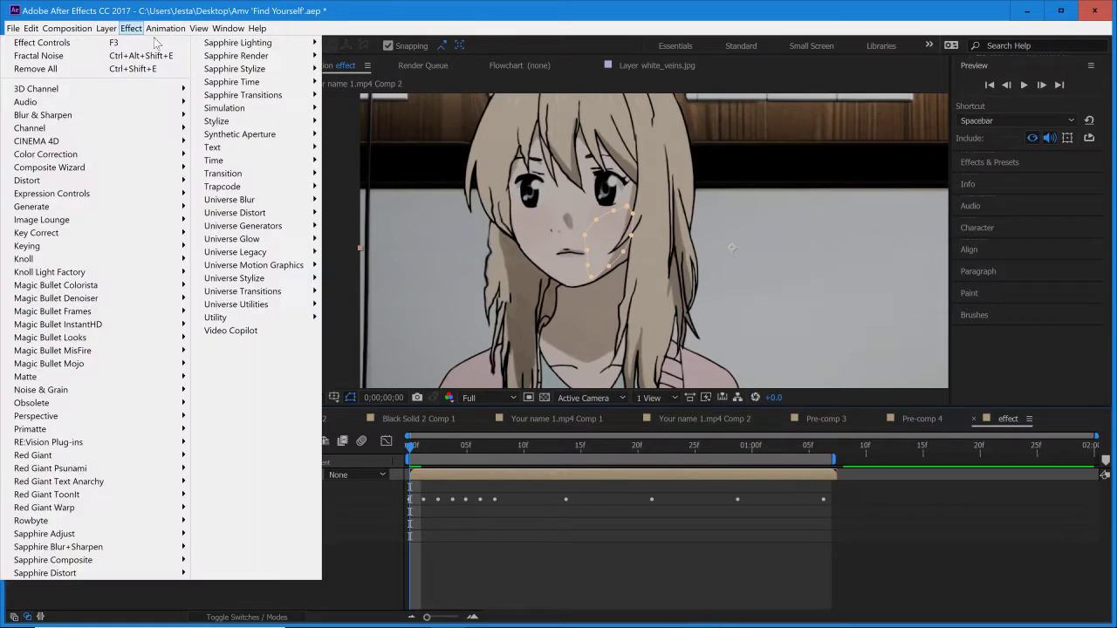
mouse_move(103, 48)
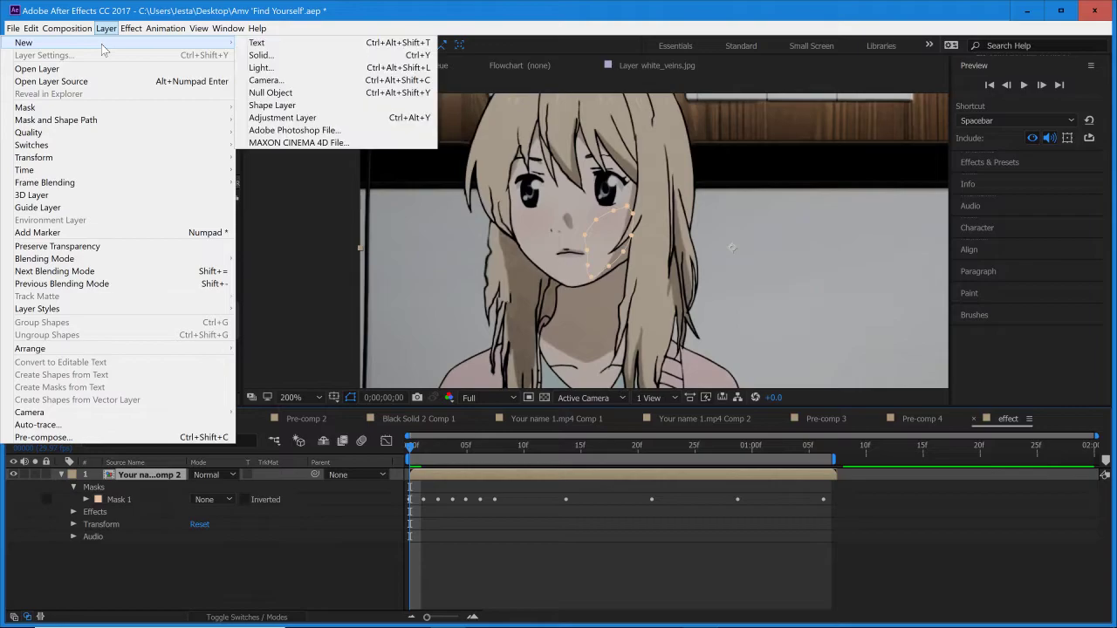
click(299, 57)
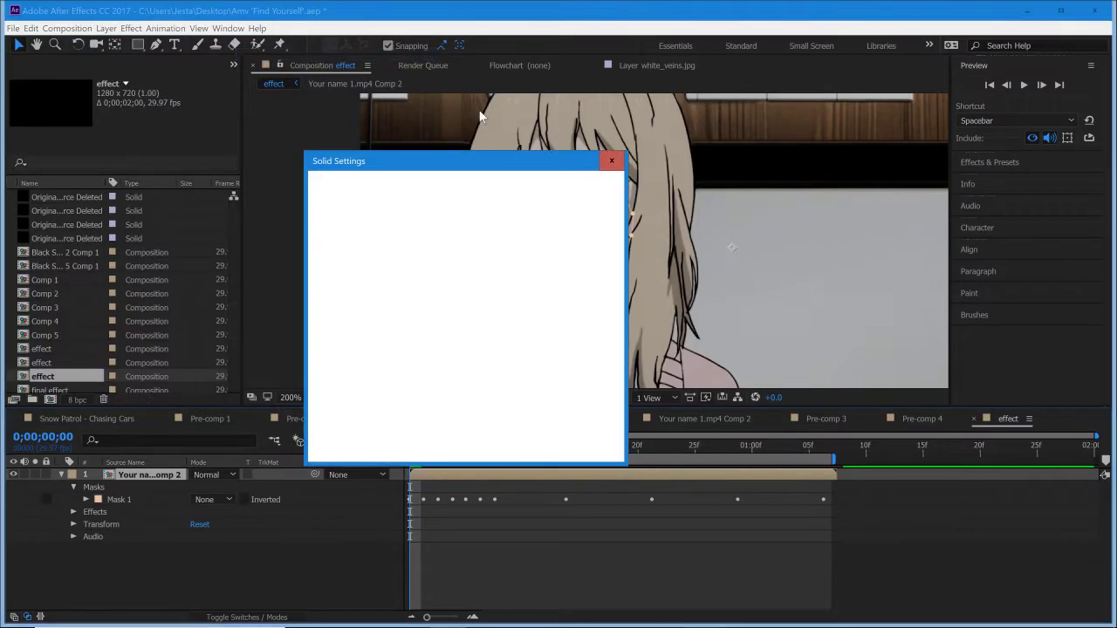
click(453, 398)
text(000000)
click(730, 279)
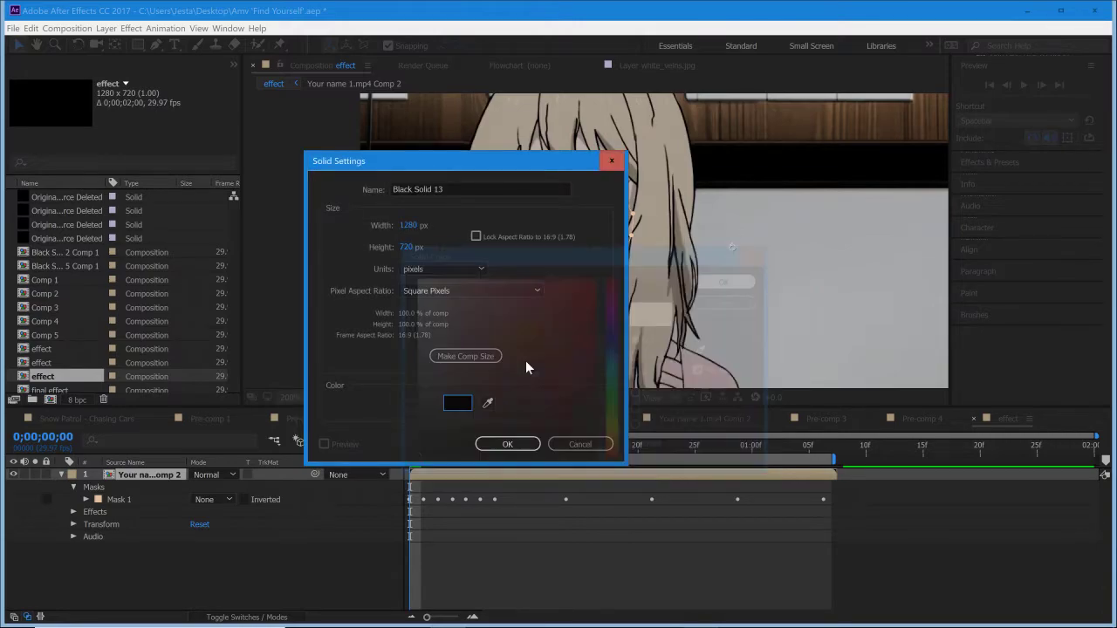
key(Return)
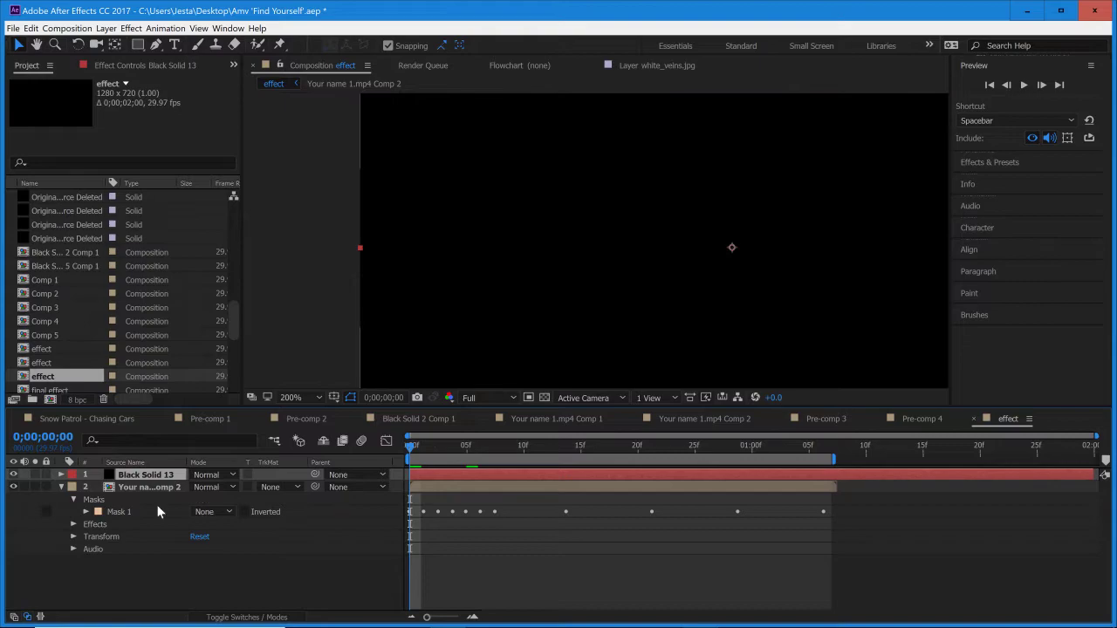
- Copy the clip's animated Mask 1 path and paste it onto Black Solid 13
click(86, 512)
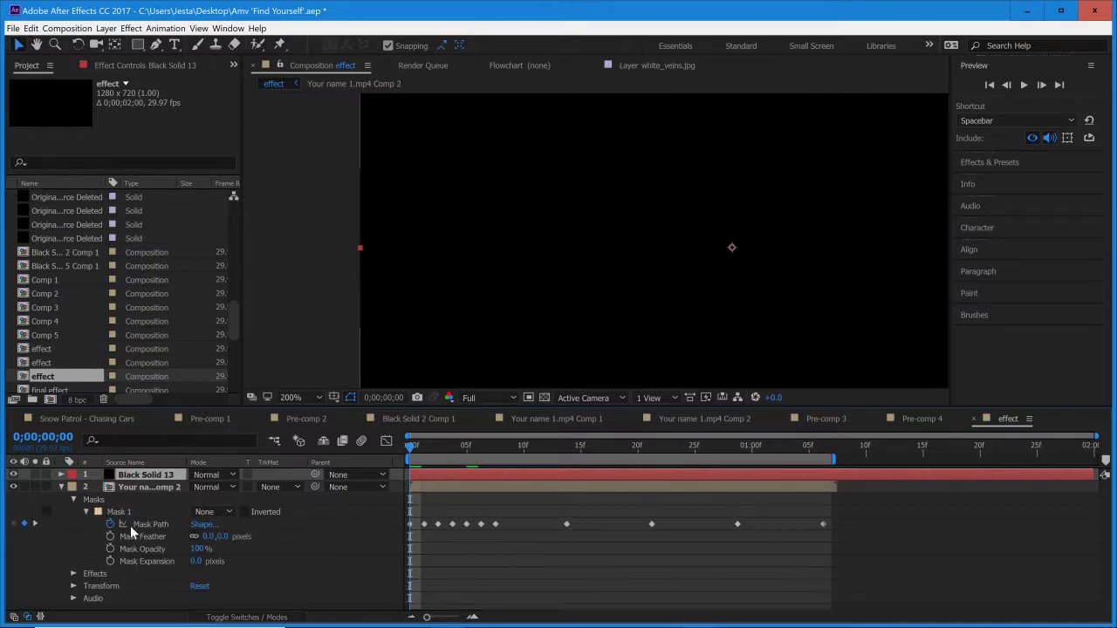
click(118, 513)
click(150, 524)
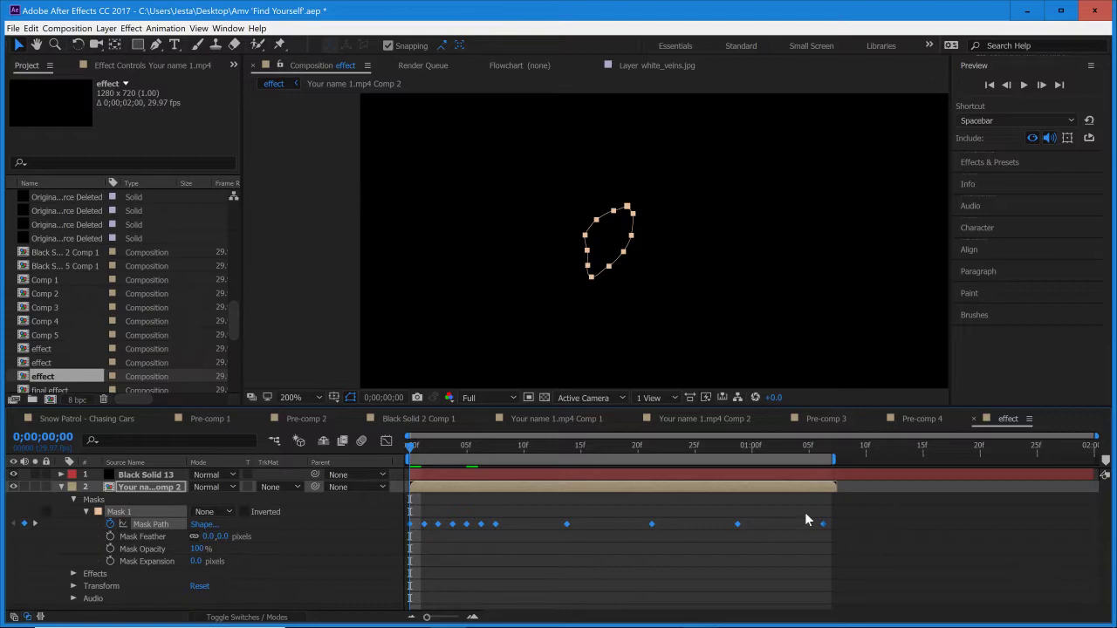
click(433, 479)
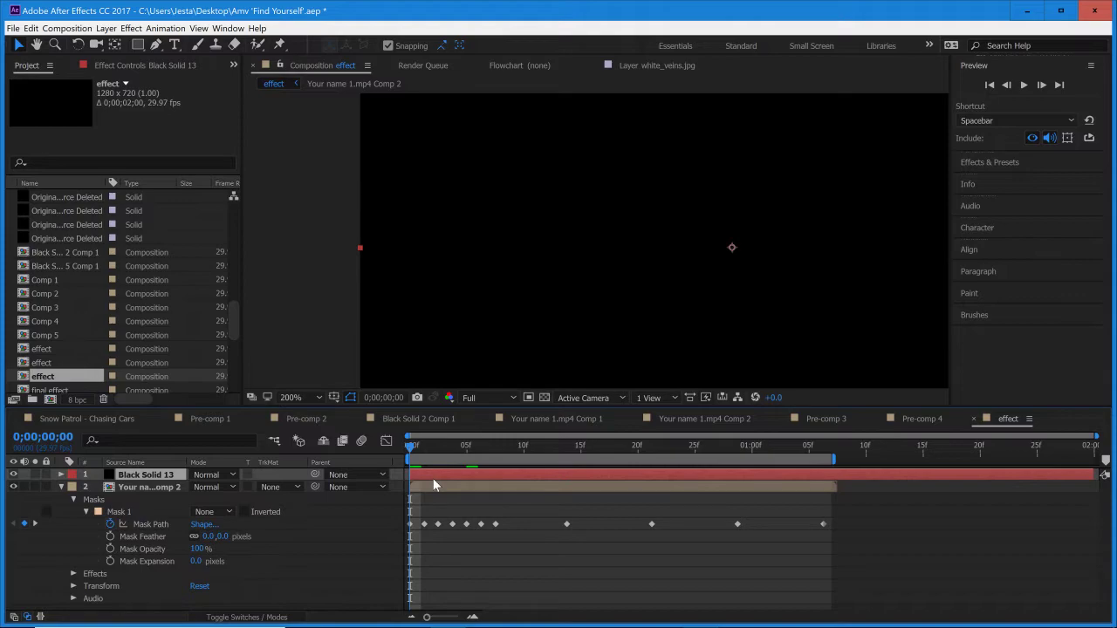
key(Return)
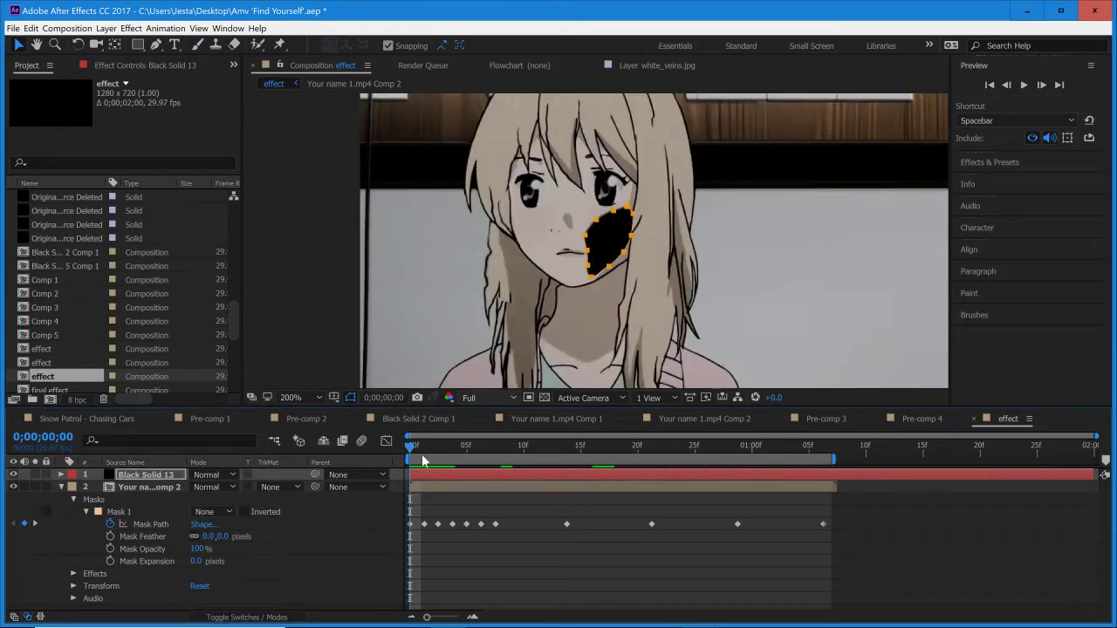
- Set Black Solid 13's mask mode to Add and check the patch at several frames
click(60, 487)
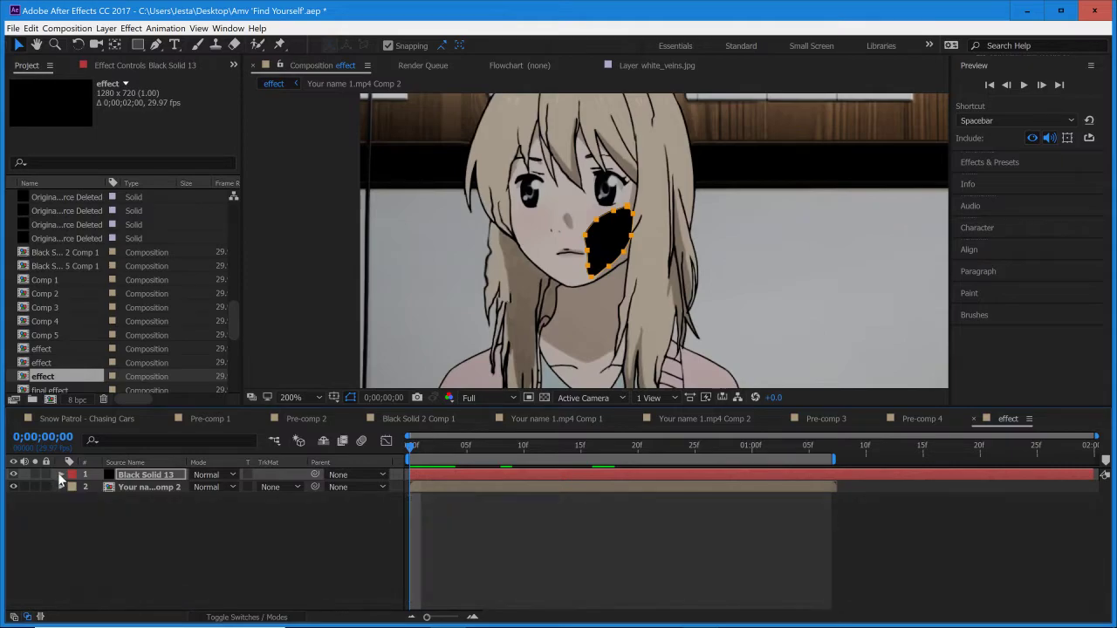
click(61, 474)
click(73, 488)
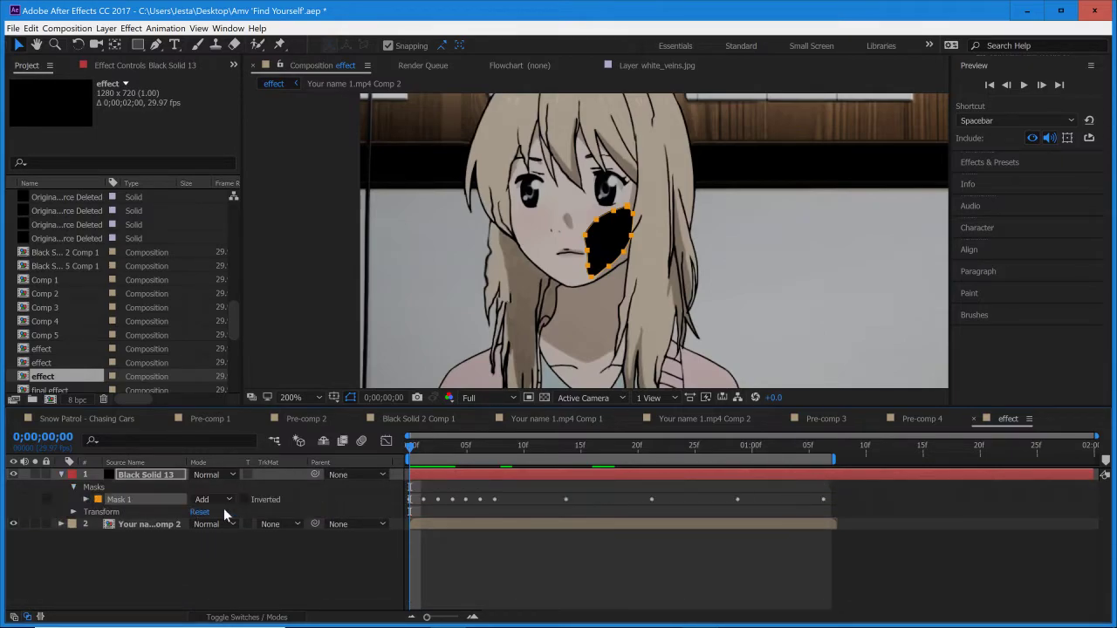
click(224, 500)
click(218, 525)
key(period)
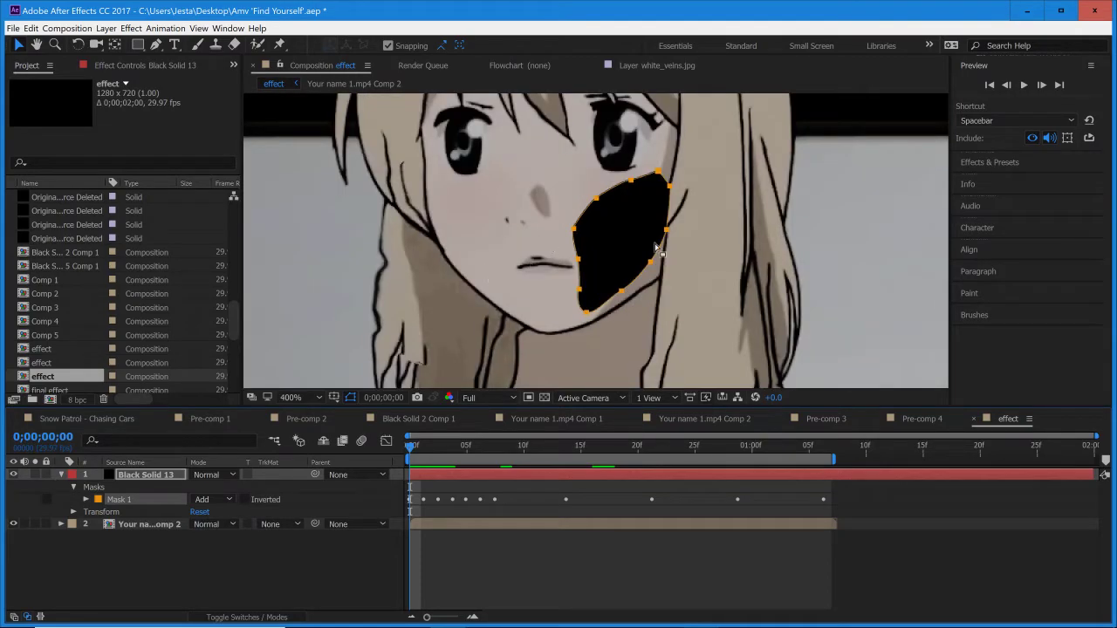
click(479, 445)
click(661, 456)
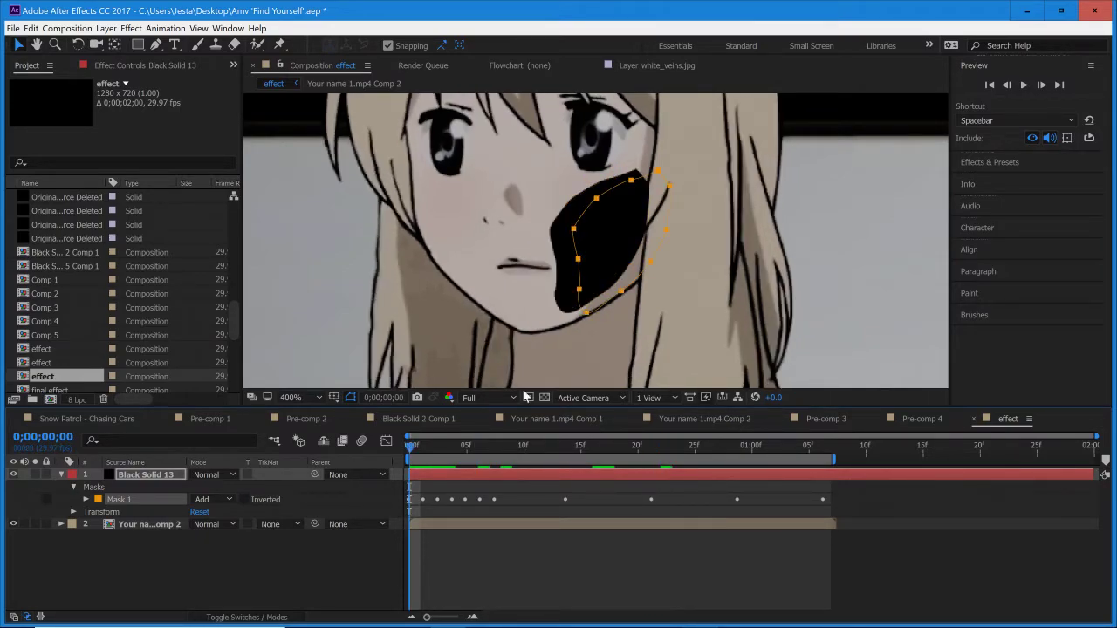
key(Home)
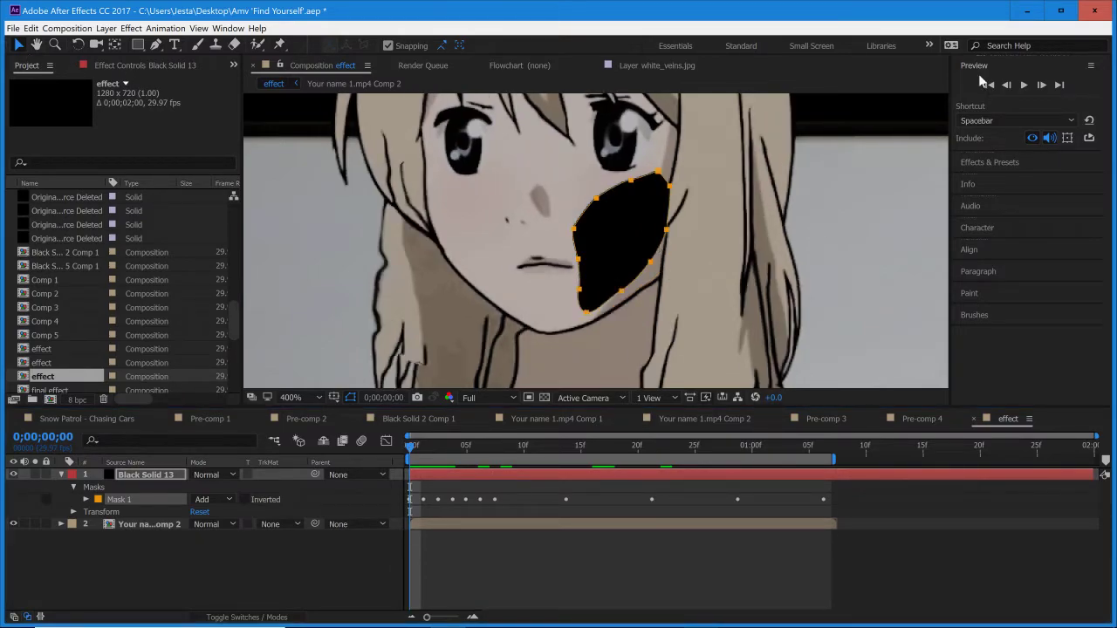
- Feather Black Solid 13's cheek mask by 23 pixels
click(85, 499)
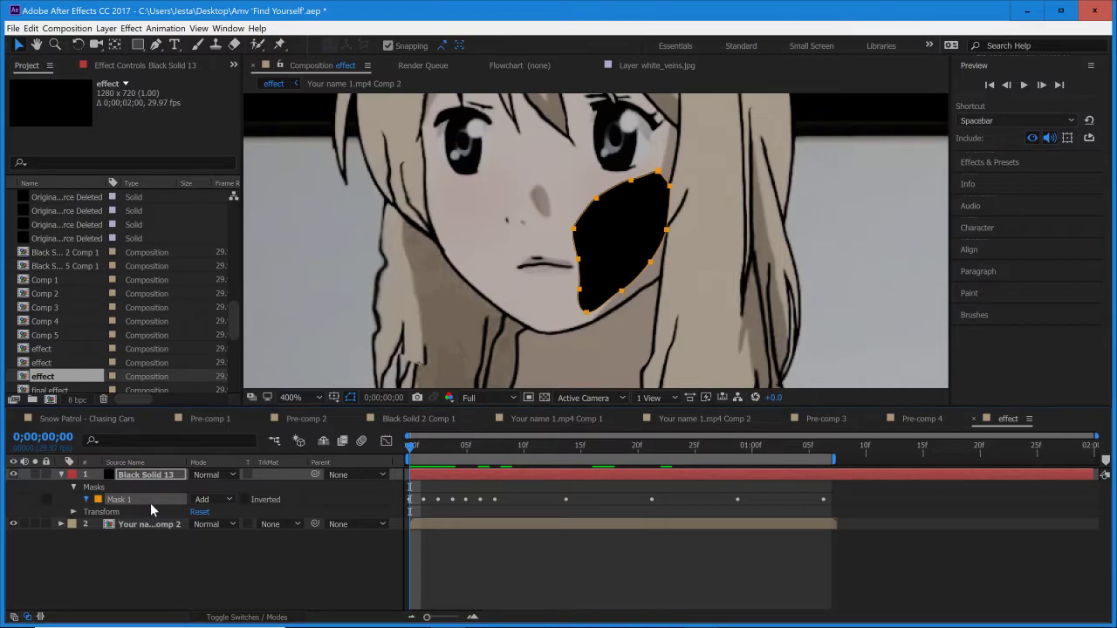
drag(220, 524, 237, 523)
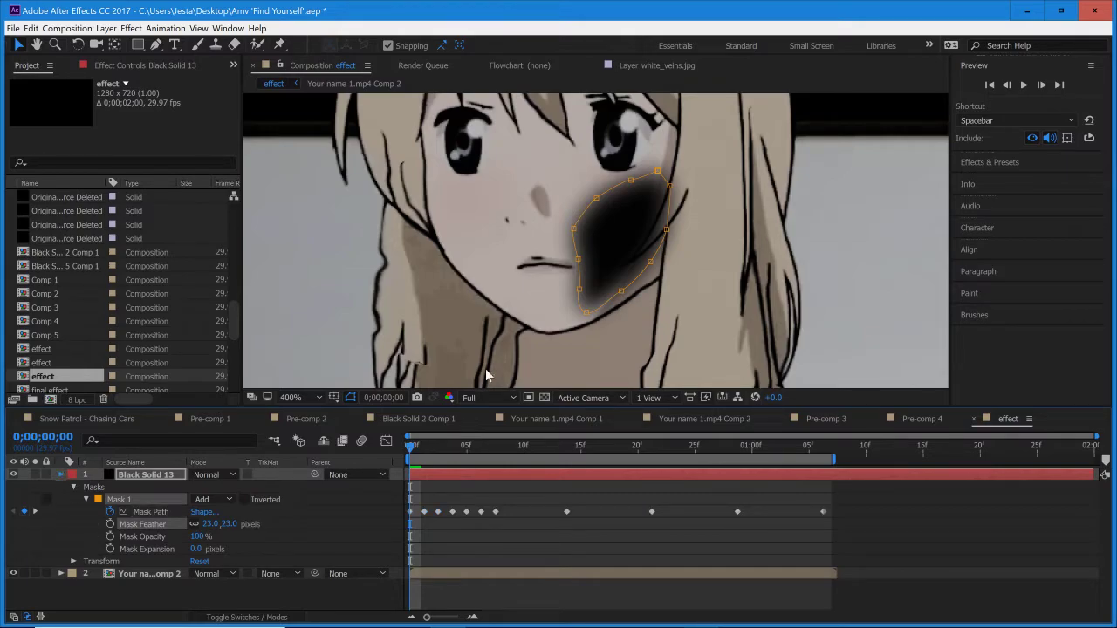
click(60, 474)
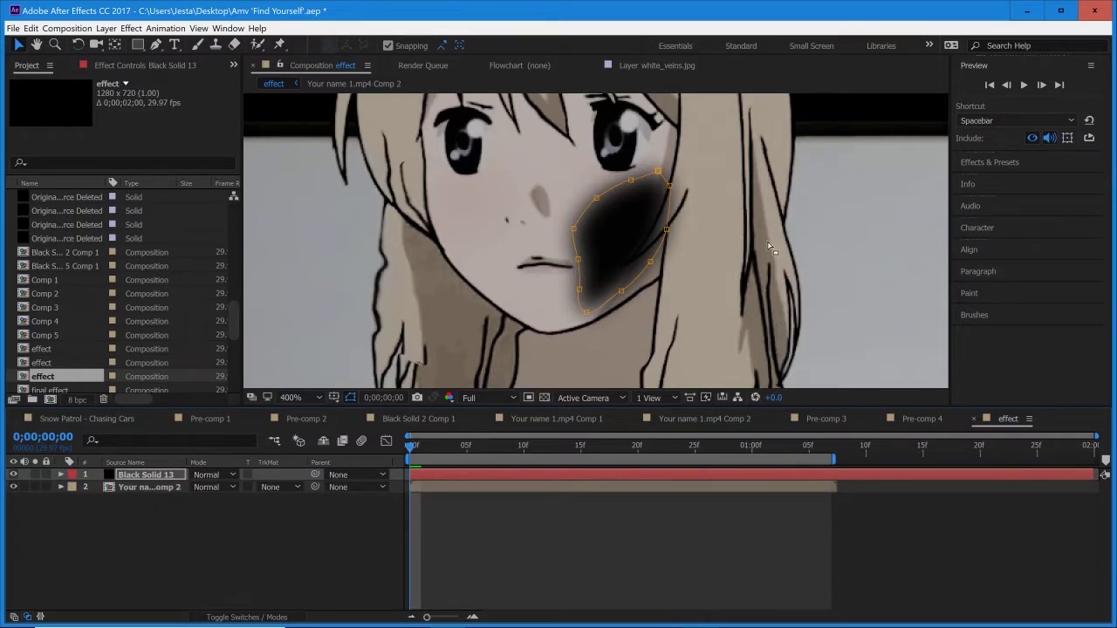
- Search Effects & Presets for 'fractal' and apply Fractal Noise to Black Solid 13
click(977, 70)
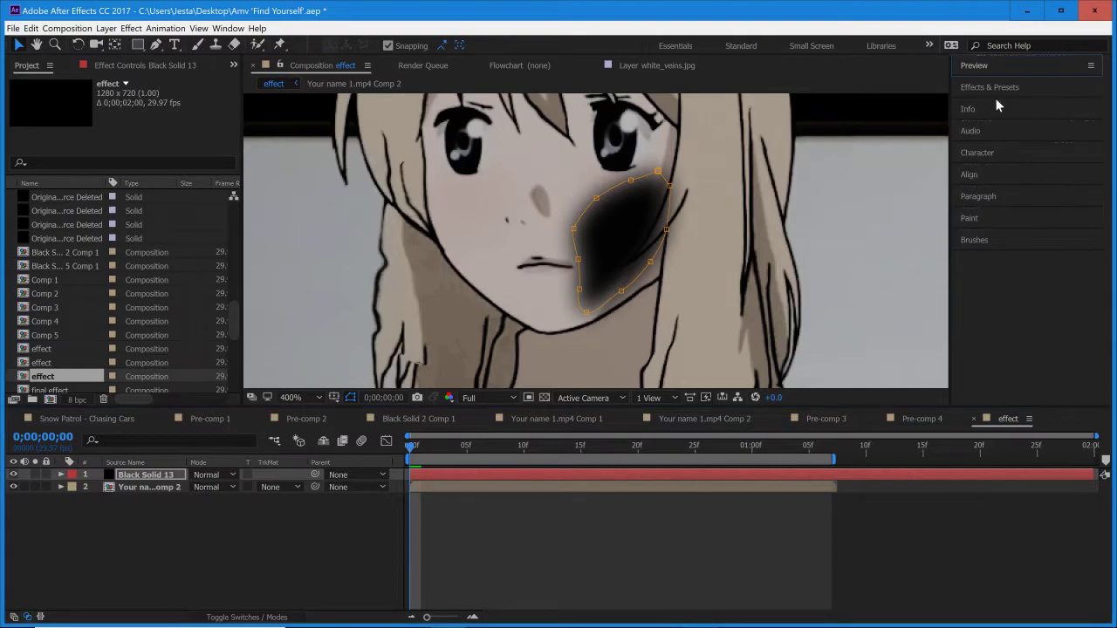
click(988, 88)
click(1005, 105)
text(fractal)
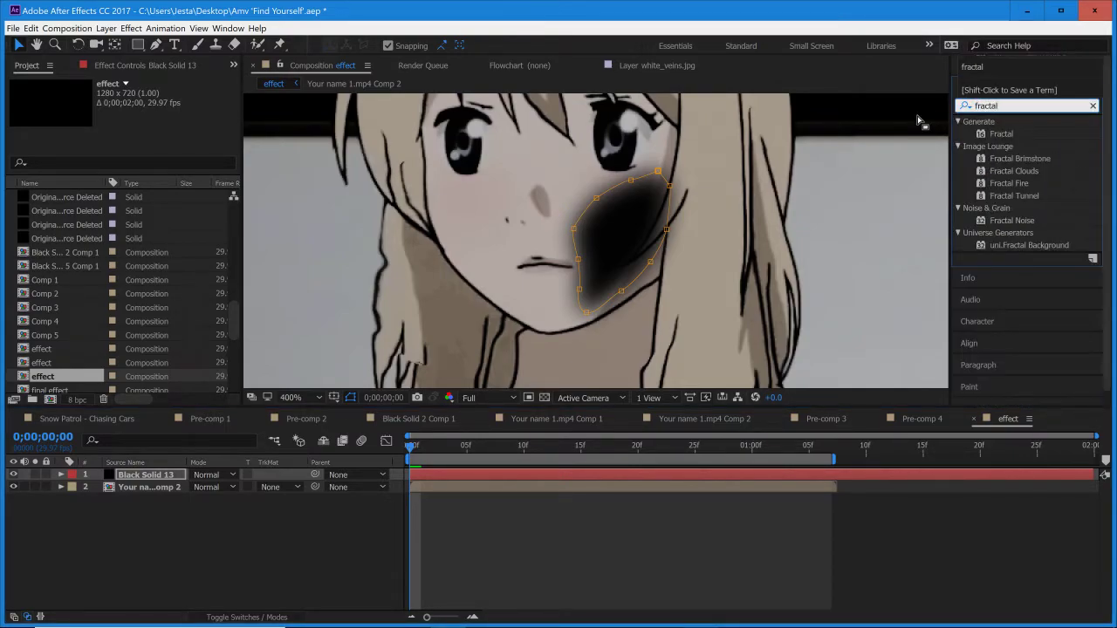
drag(1003, 220, 521, 473)
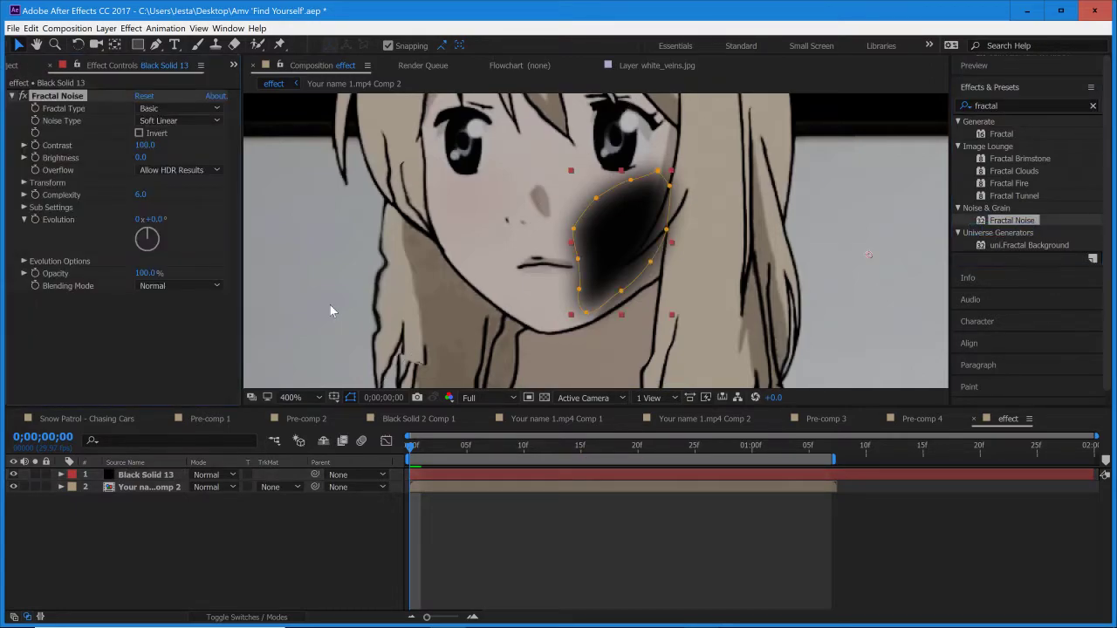
- Set Fractal Noise to Dynamic type, Evolution 97° and Scale 116
click(177, 108)
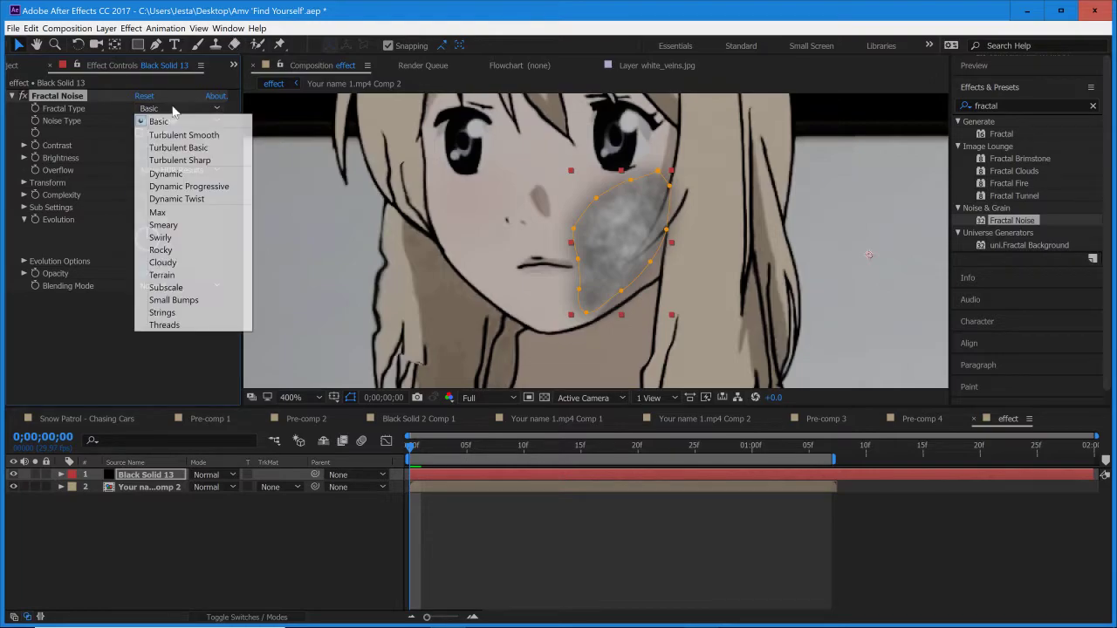
click(218, 150)
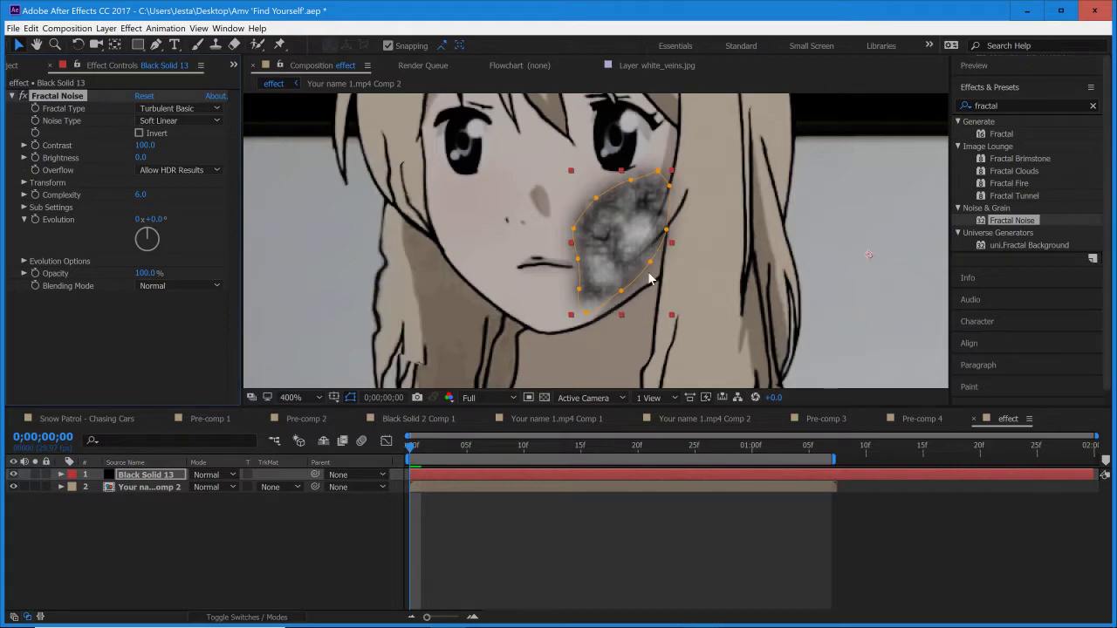
click(191, 110)
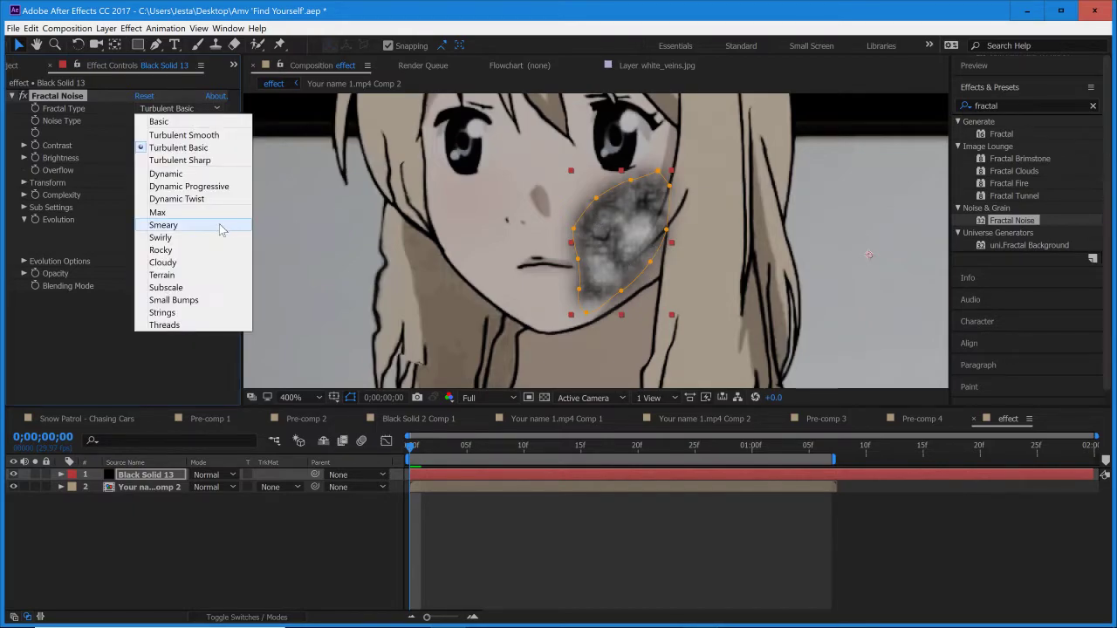
click(194, 175)
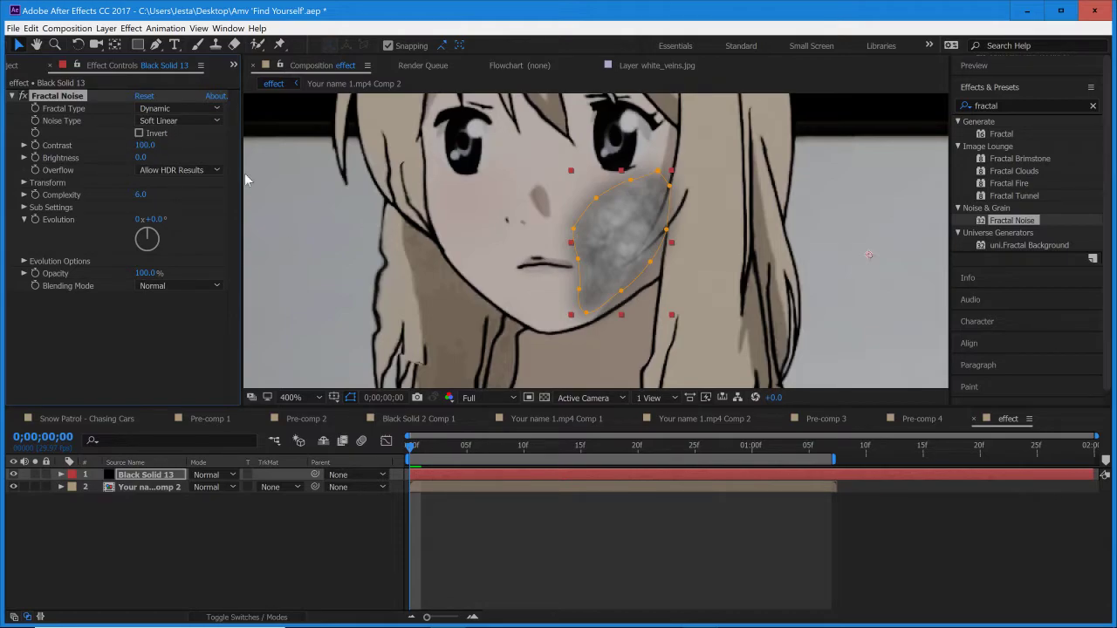
drag(157, 246, 162, 236)
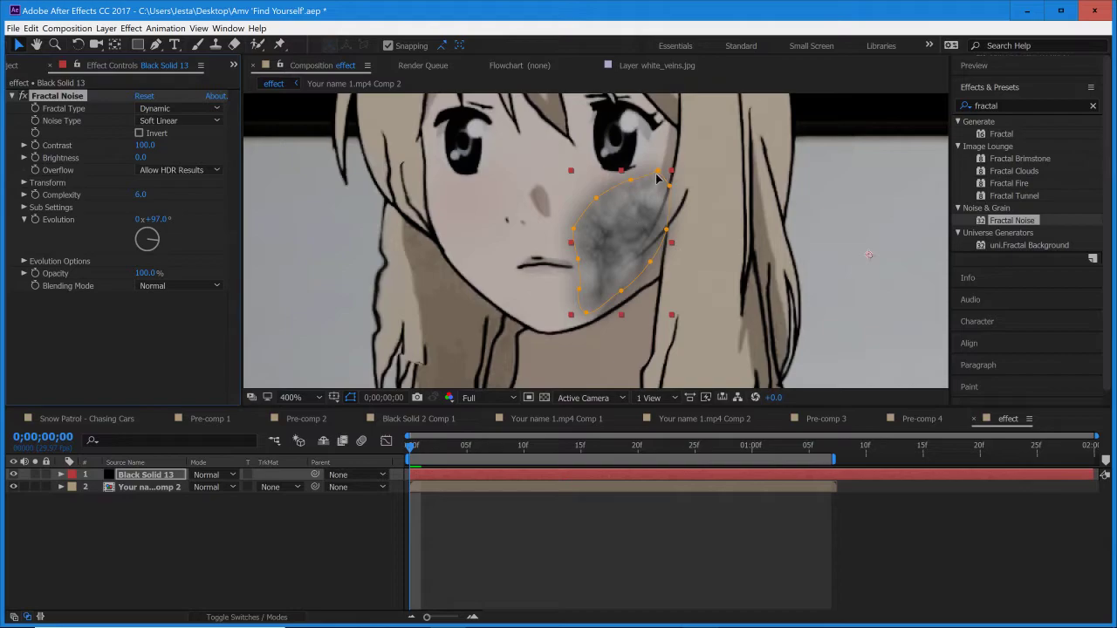
click(23, 183)
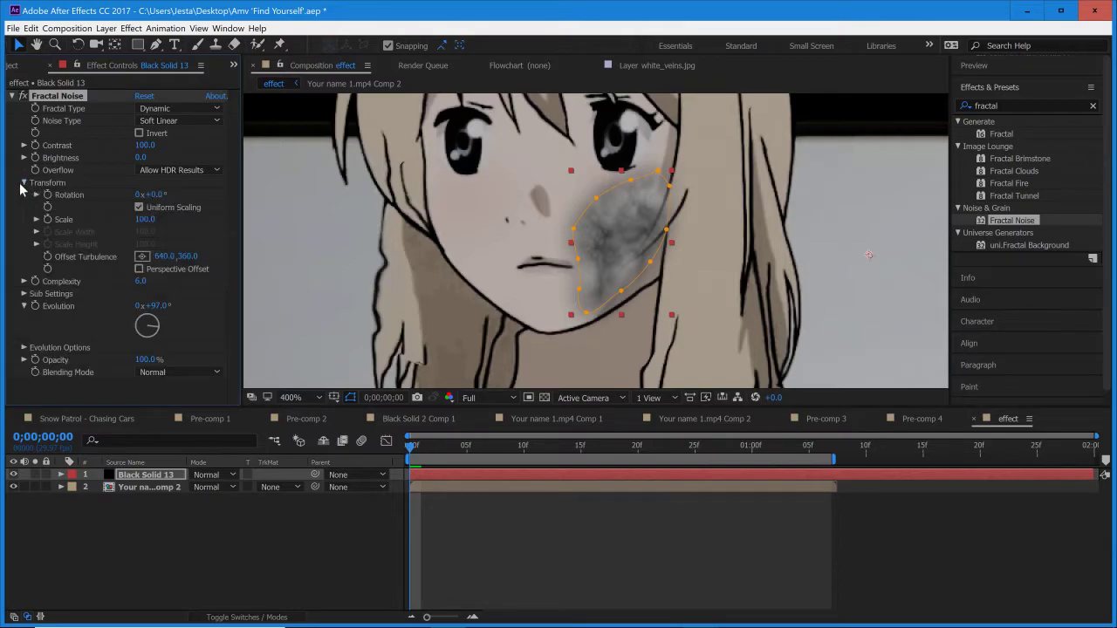
click(145, 219)
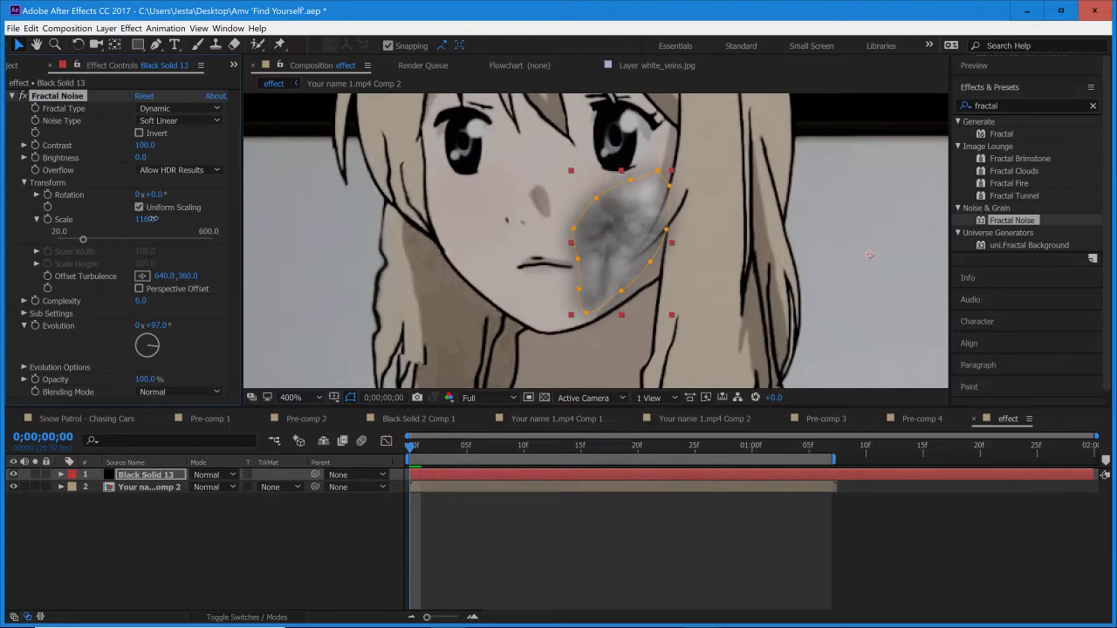
click(12, 96)
click(469, 535)
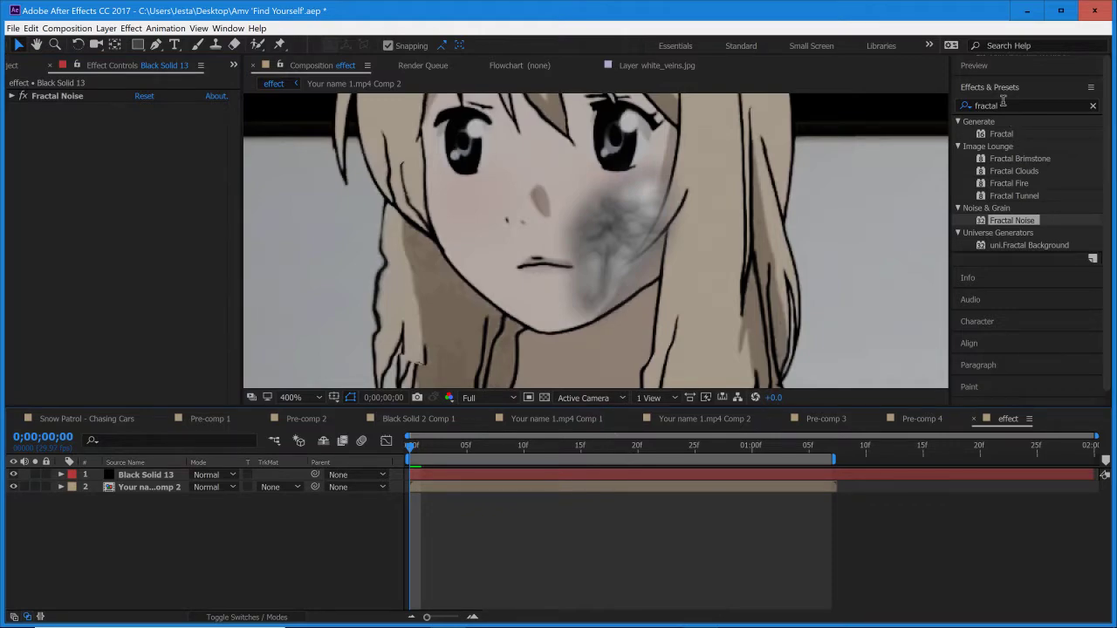
- Add vein_together.jpg and Black Gears.jpg from the Project panel as layers in the effect comp
click(11, 66)
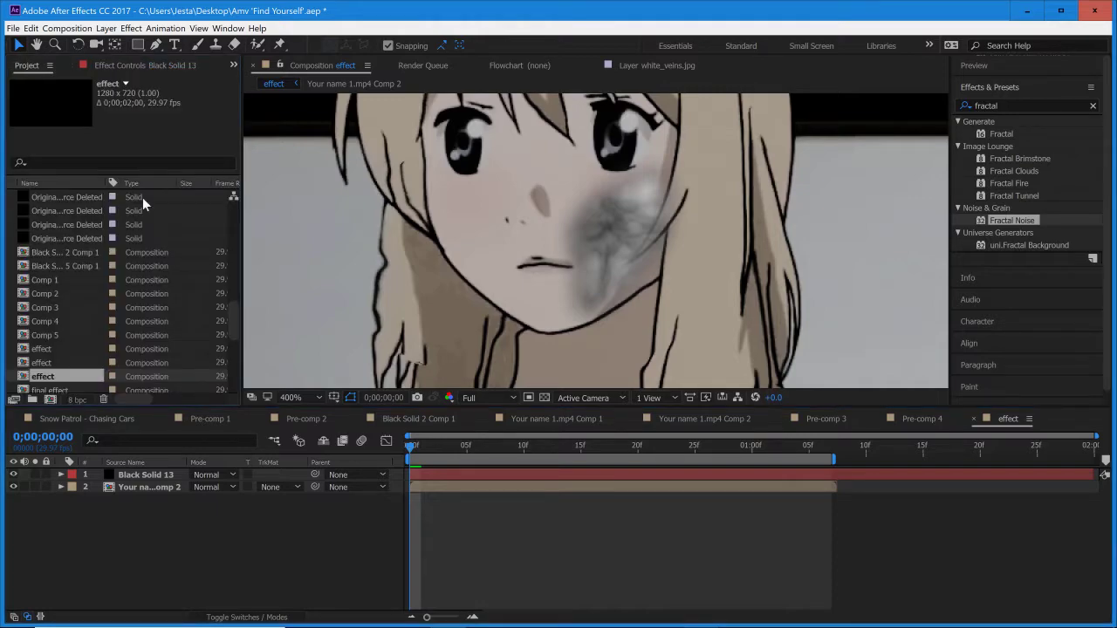
scroll(69, 283, up, 10)
click(74, 294)
key(Down)
ctrl+click(77, 294)
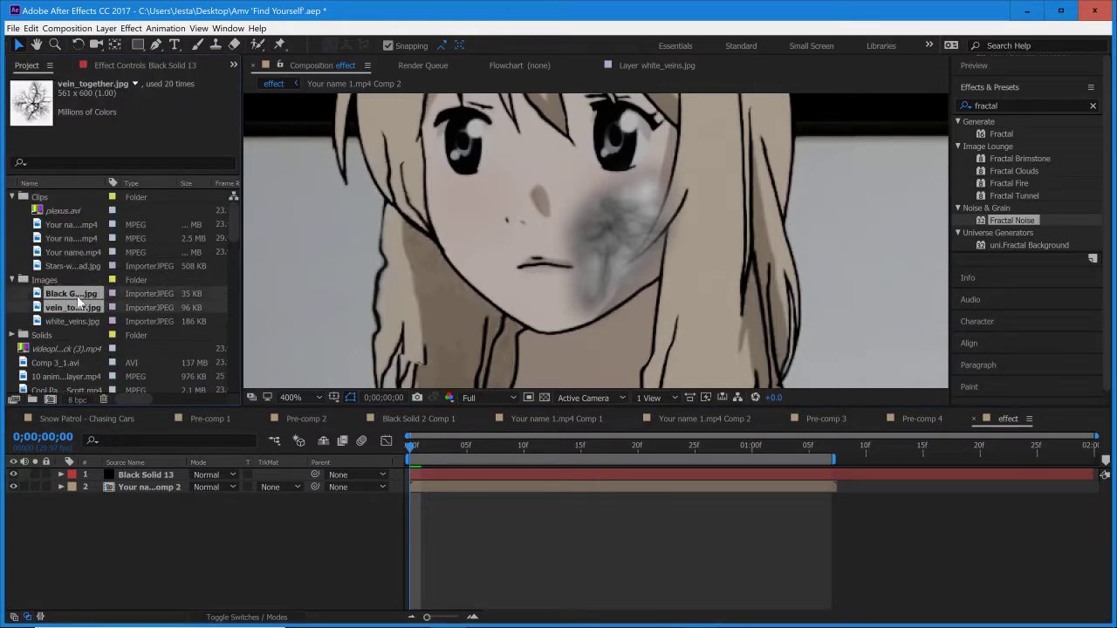
drag(77, 296, 160, 475)
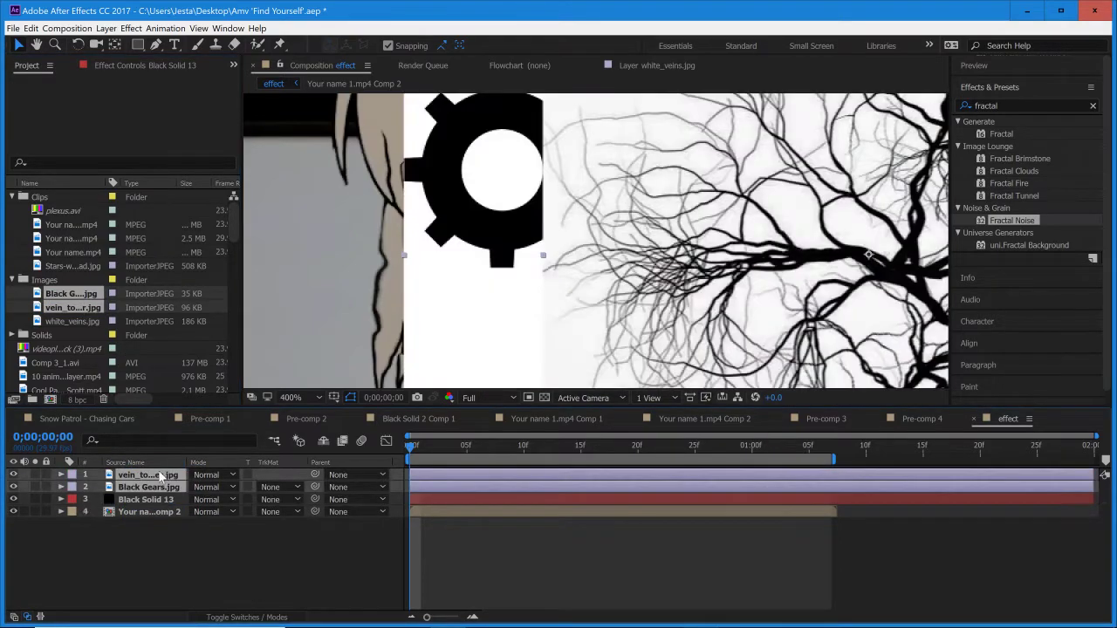
- Scale both image layers down to 29%
scroll(508, 204, down, 2)
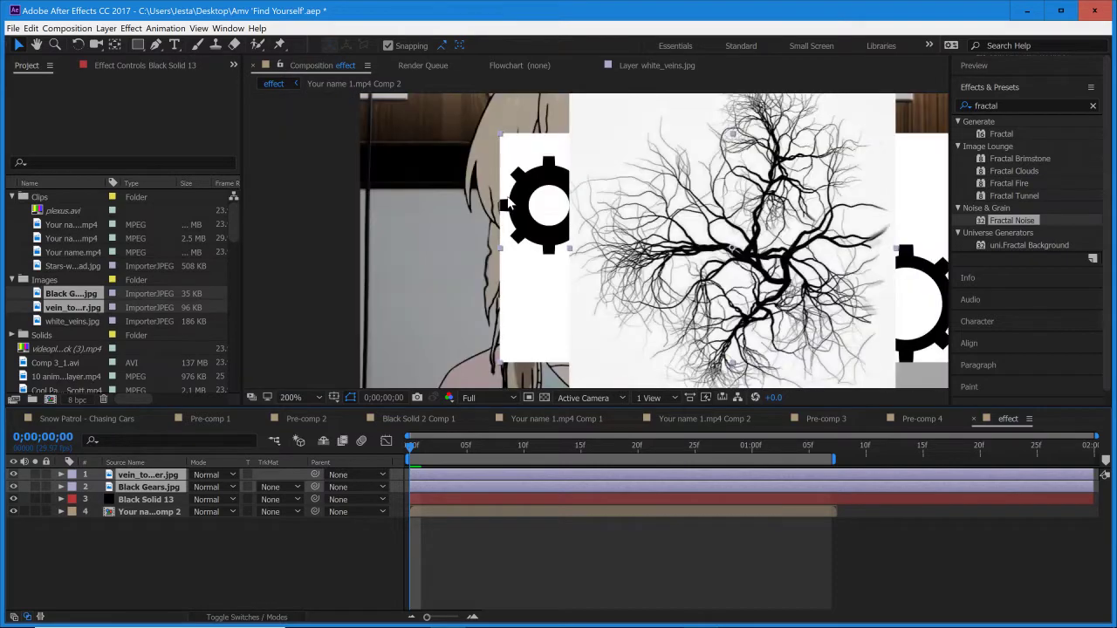
scroll(508, 203, down, 1)
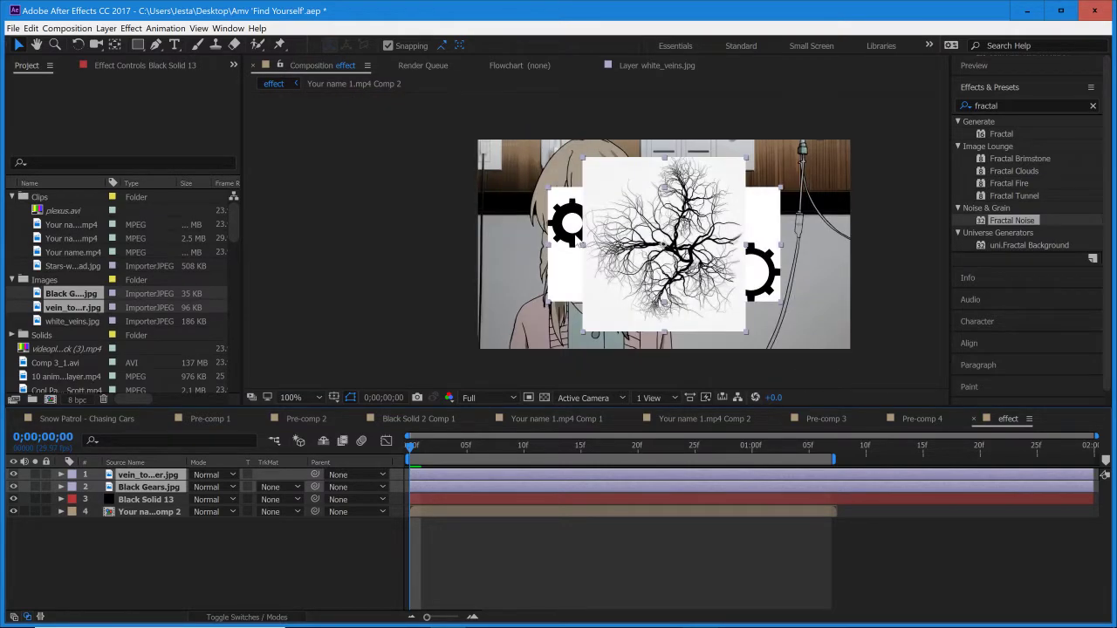
key(s)
drag(218, 489, 200, 510)
scroll(602, 262, up, 1)
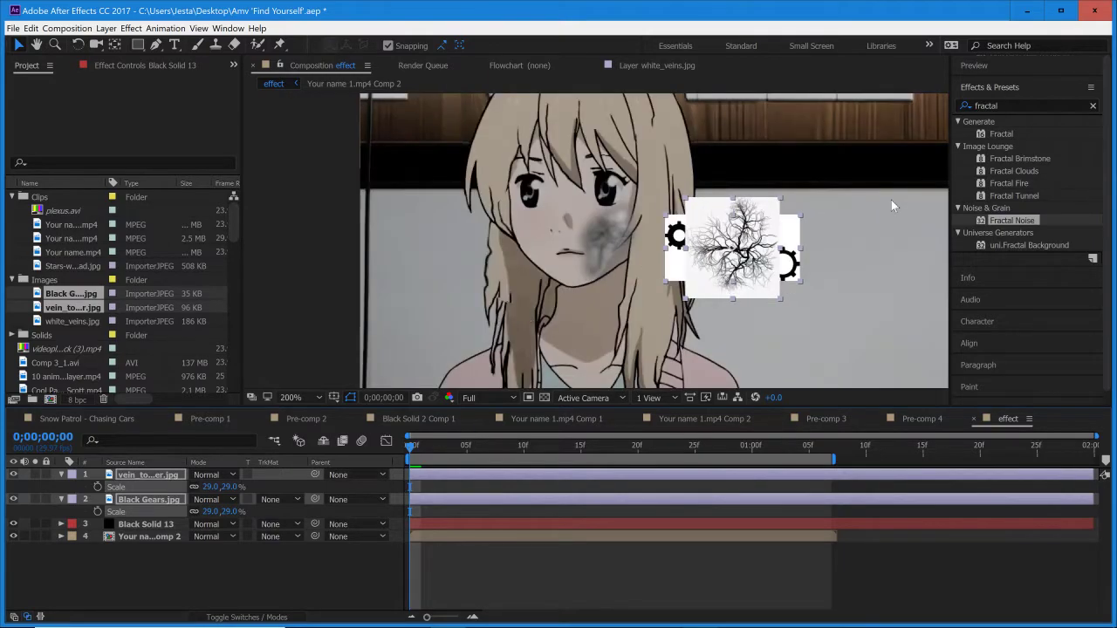
- Set the vein and Black Gears layers to Multiply blending to drop their white backgrounds
click(329, 329)
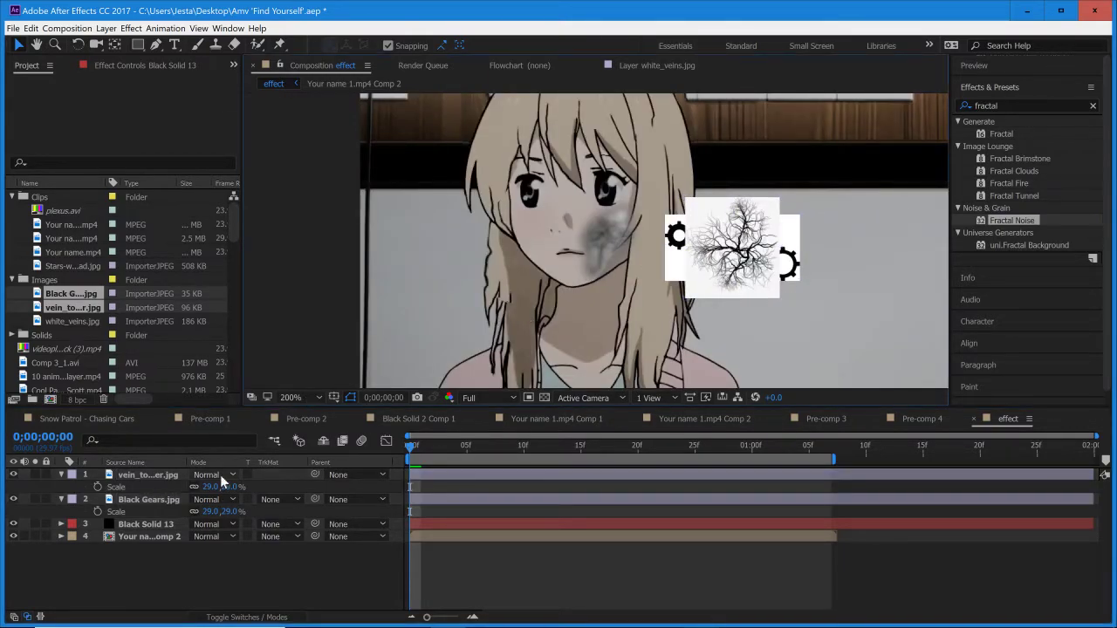
click(222, 481)
click(262, 180)
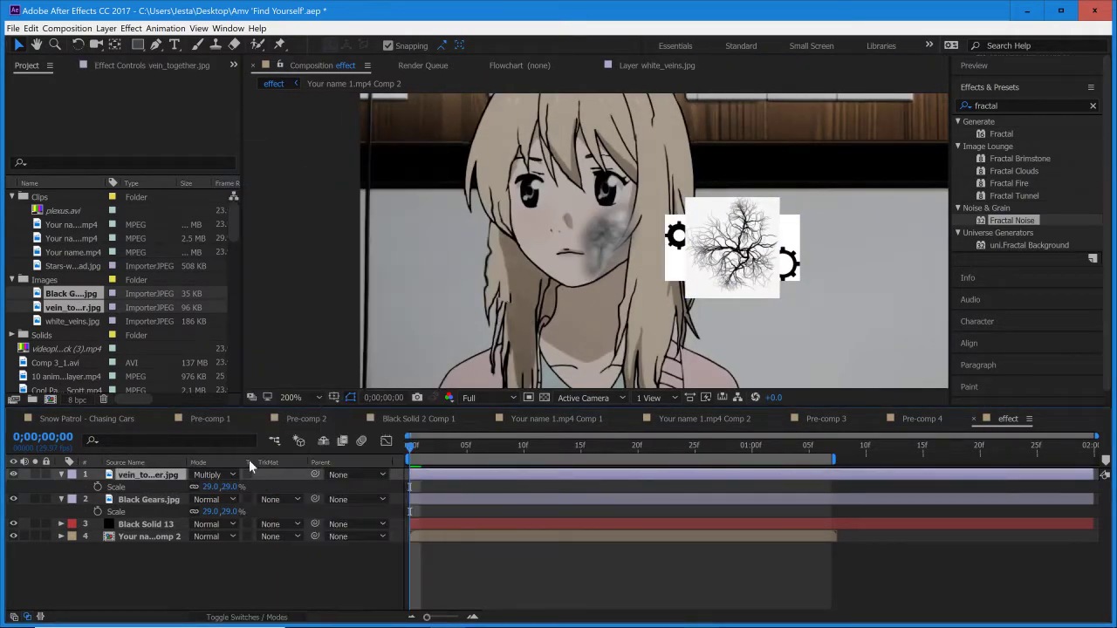
click(229, 500)
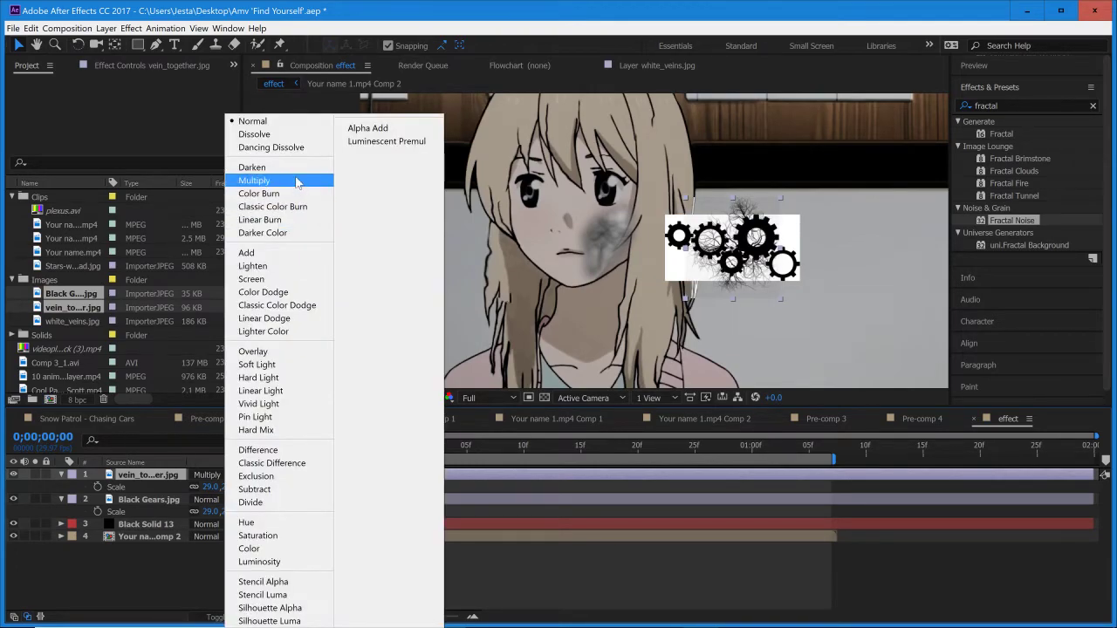
click(294, 181)
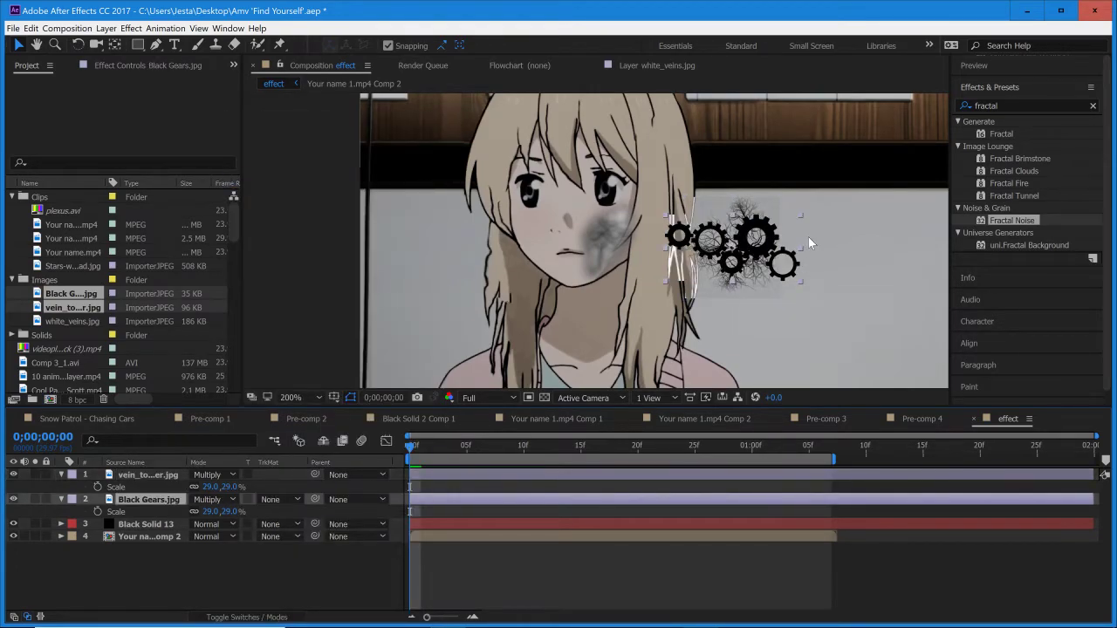
- Move the vein layer over the cheek bruise and duplicate it with Ctrl+D
click(160, 476)
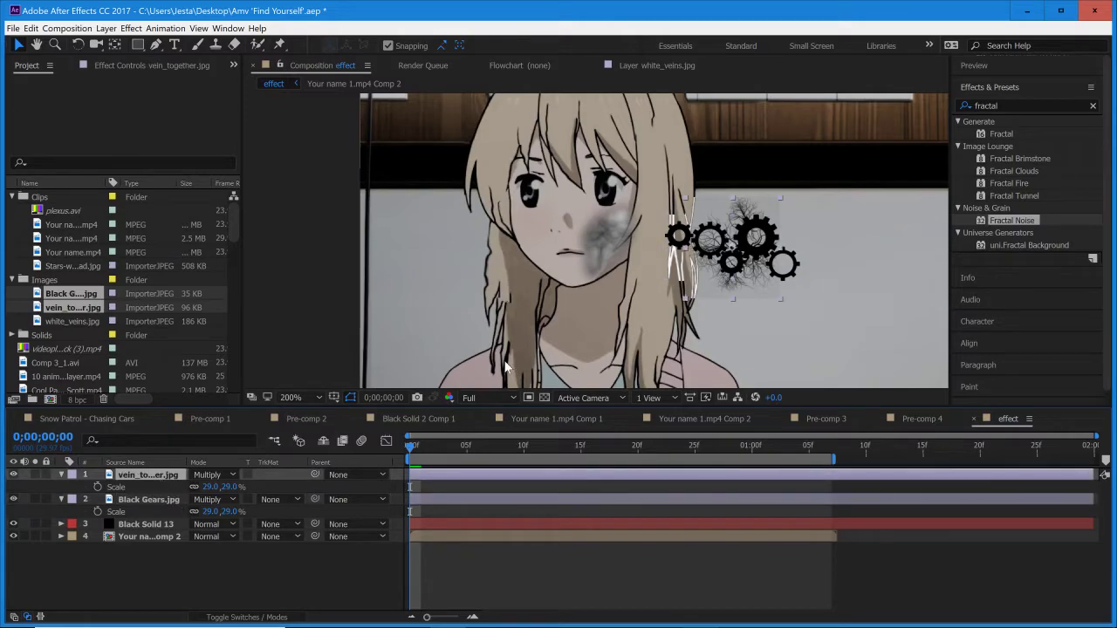
click(589, 301)
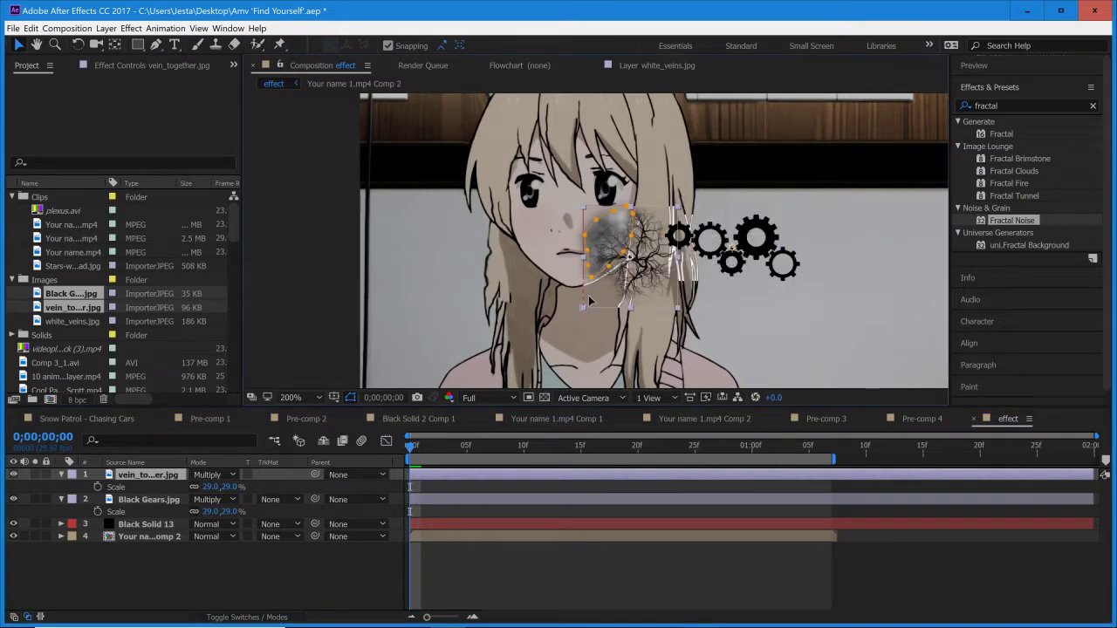
scroll(619, 281, up, 2)
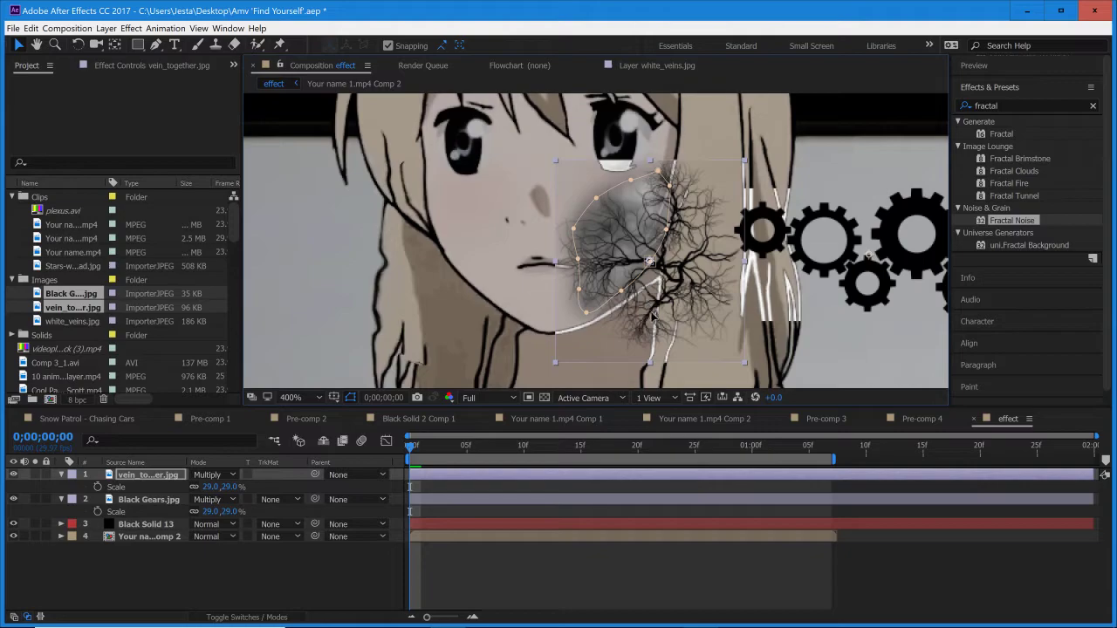
click(651, 317)
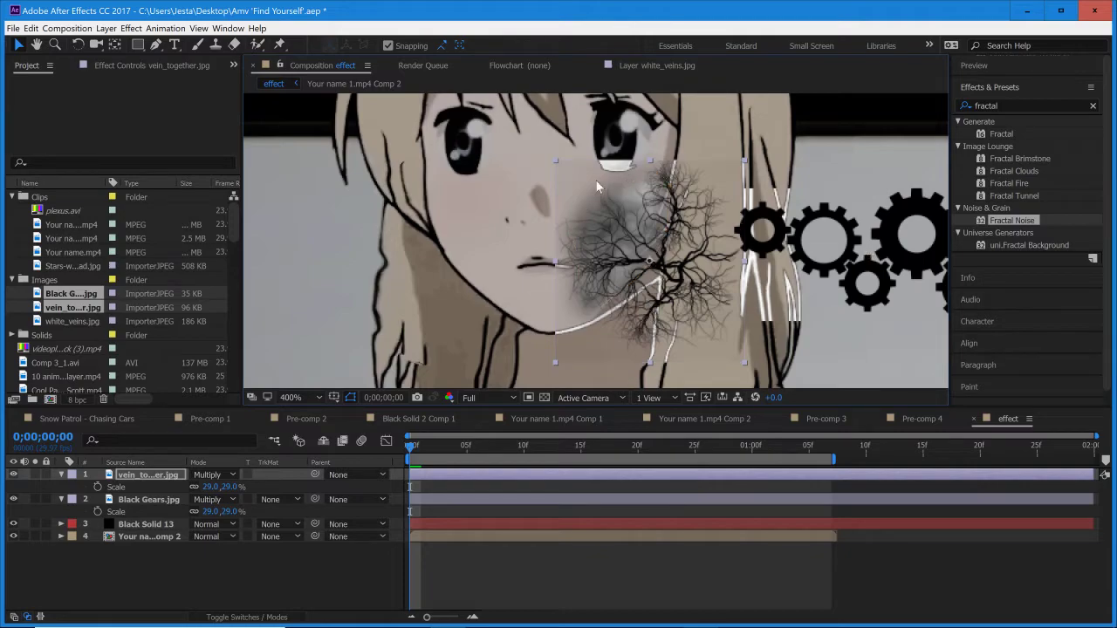
click(156, 480)
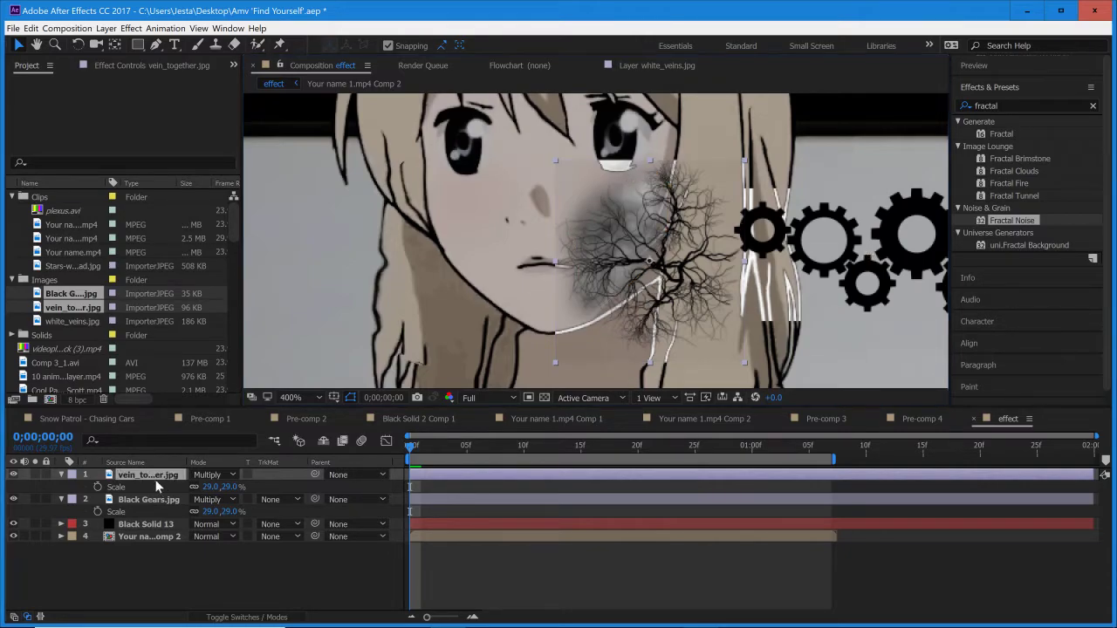
key(ctrl+d)
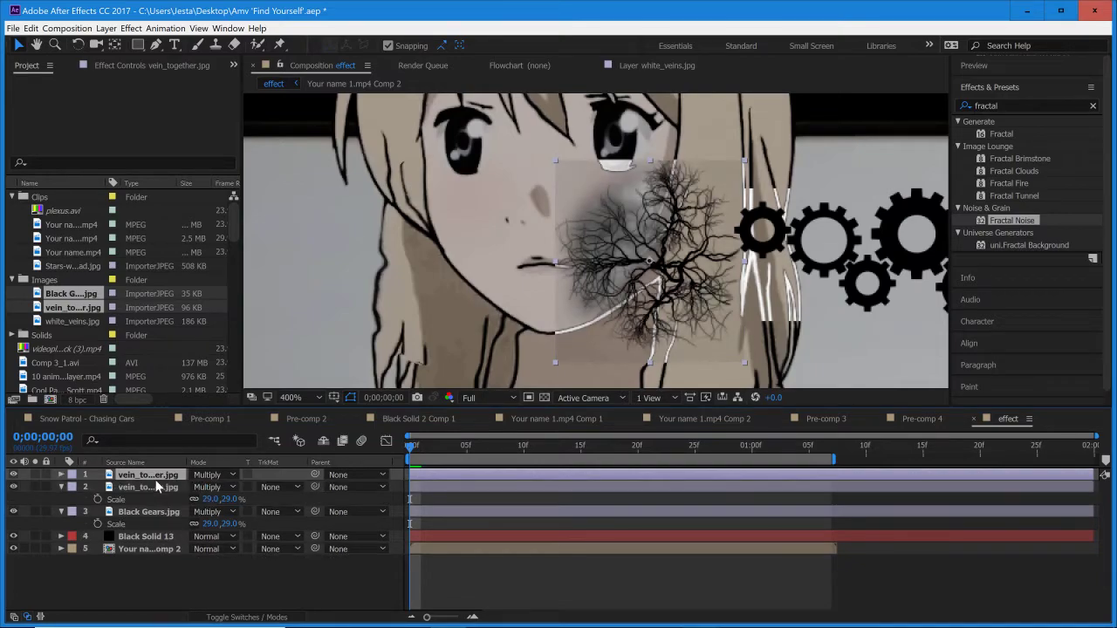
key(s)
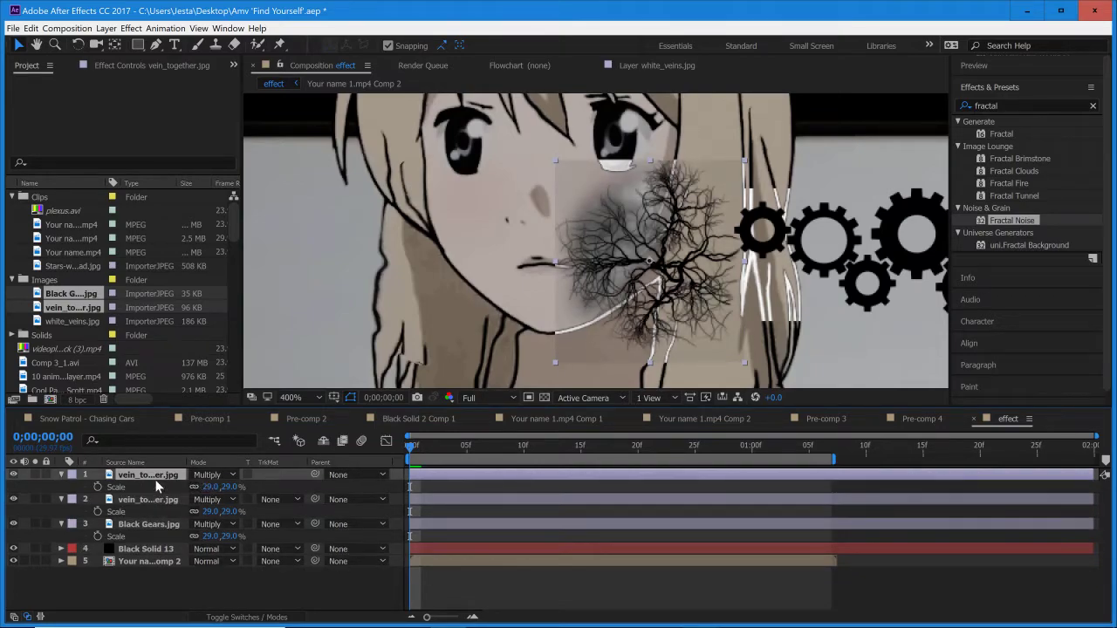
key(shift+p)
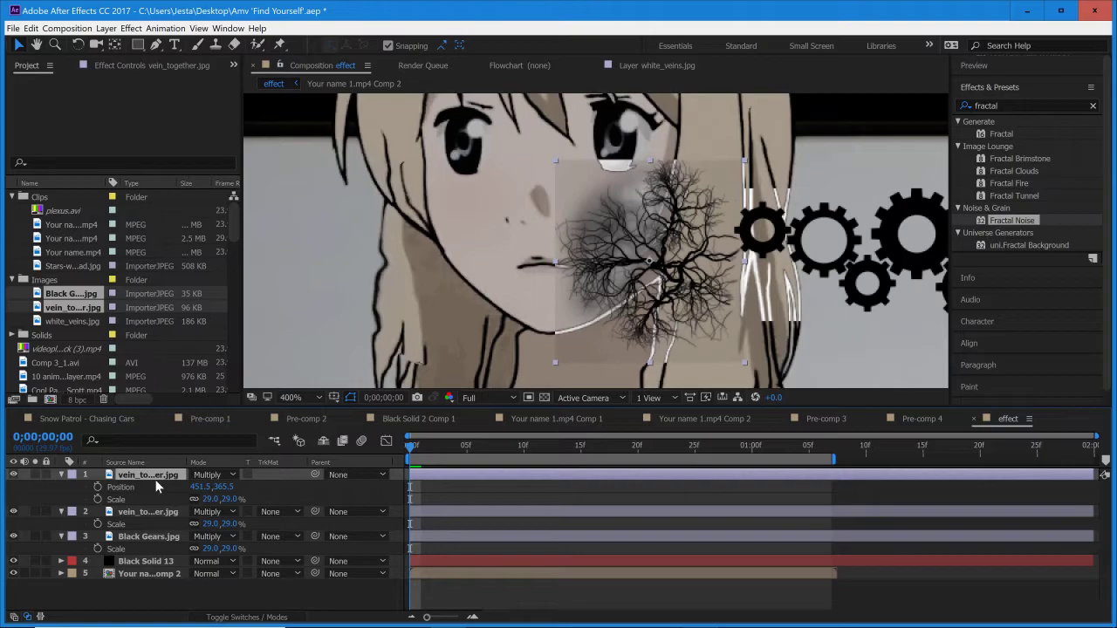
key(shift+r)
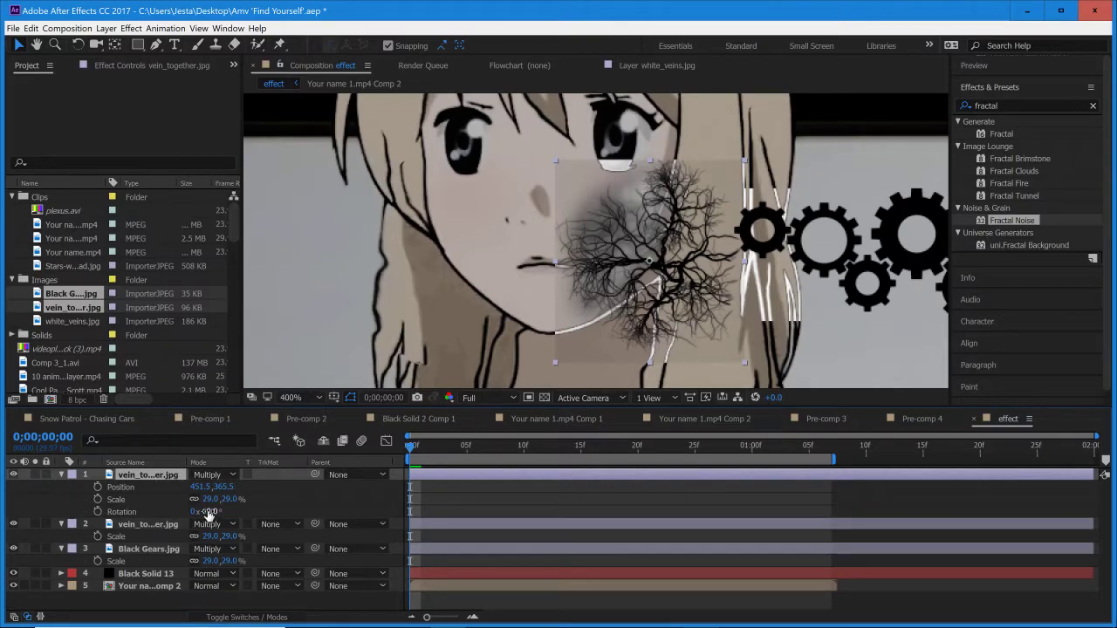
drag(201, 486, 163, 488)
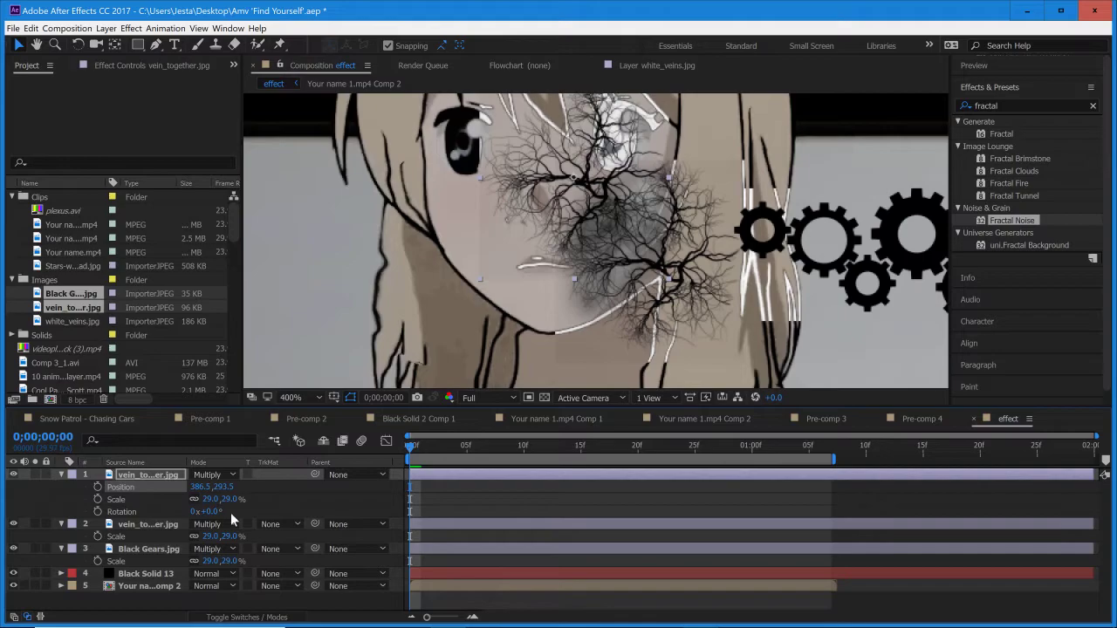
drag(209, 516, 198, 512)
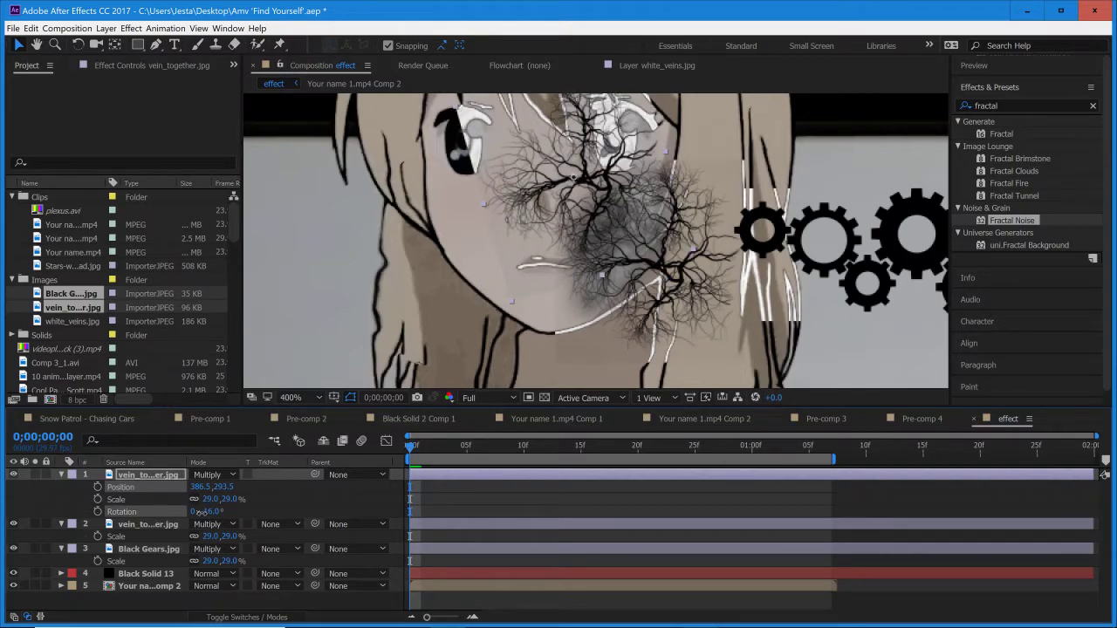
drag(201, 487, 247, 482)
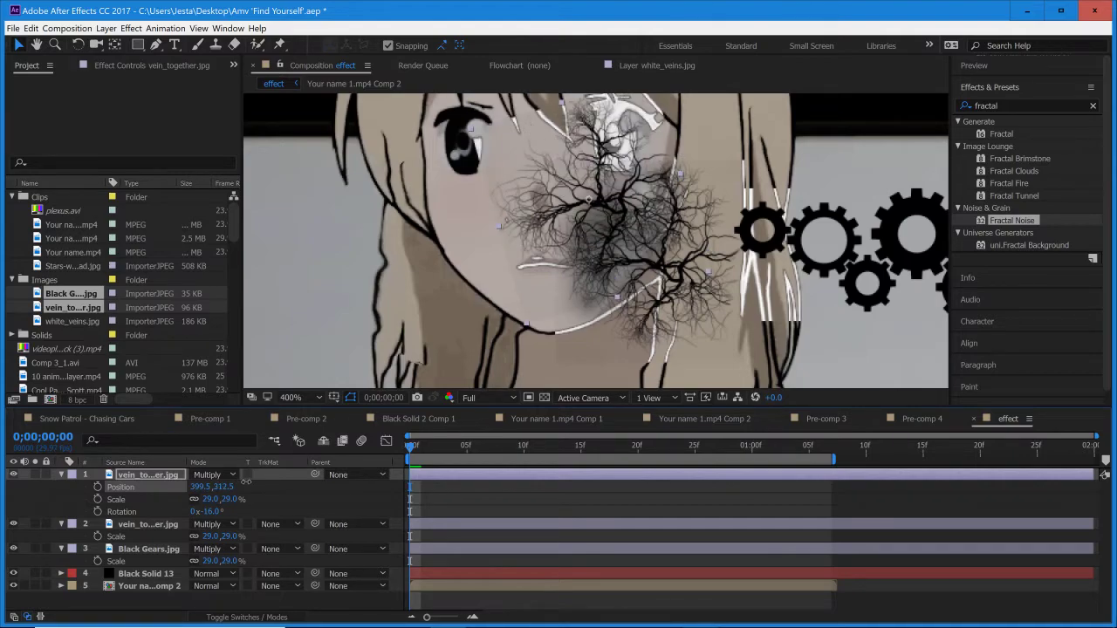
scroll(649, 230, down, 2)
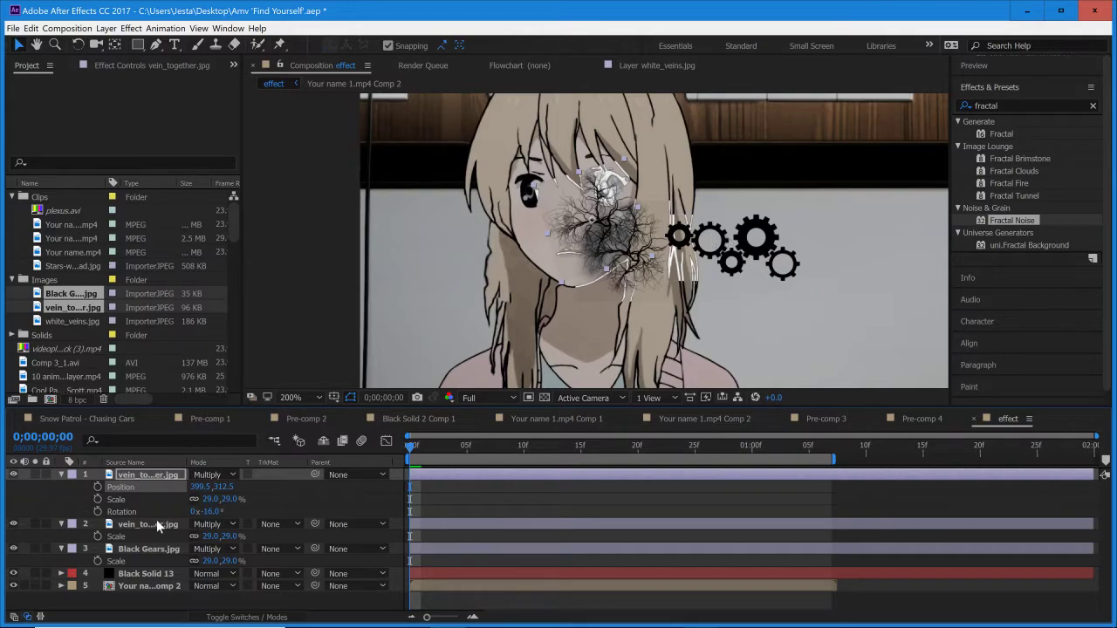
- Place the Black Gears layer at 413, 368 over the cheek bruise, rotated -21°
click(63, 475)
click(60, 486)
click(229, 499)
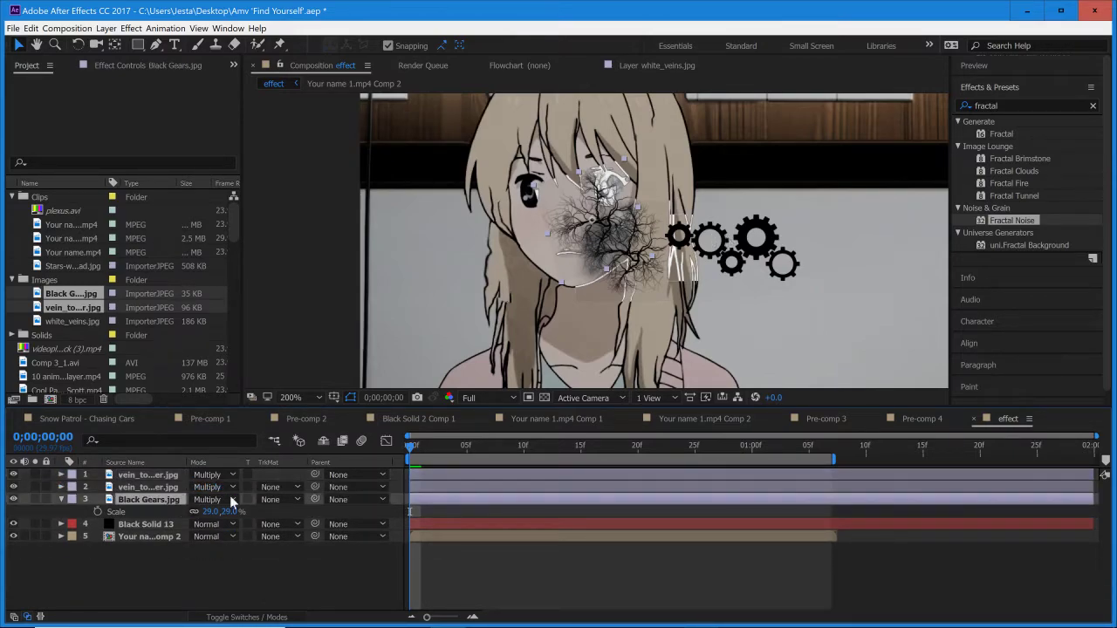
key(shift+p)
key(shift+r)
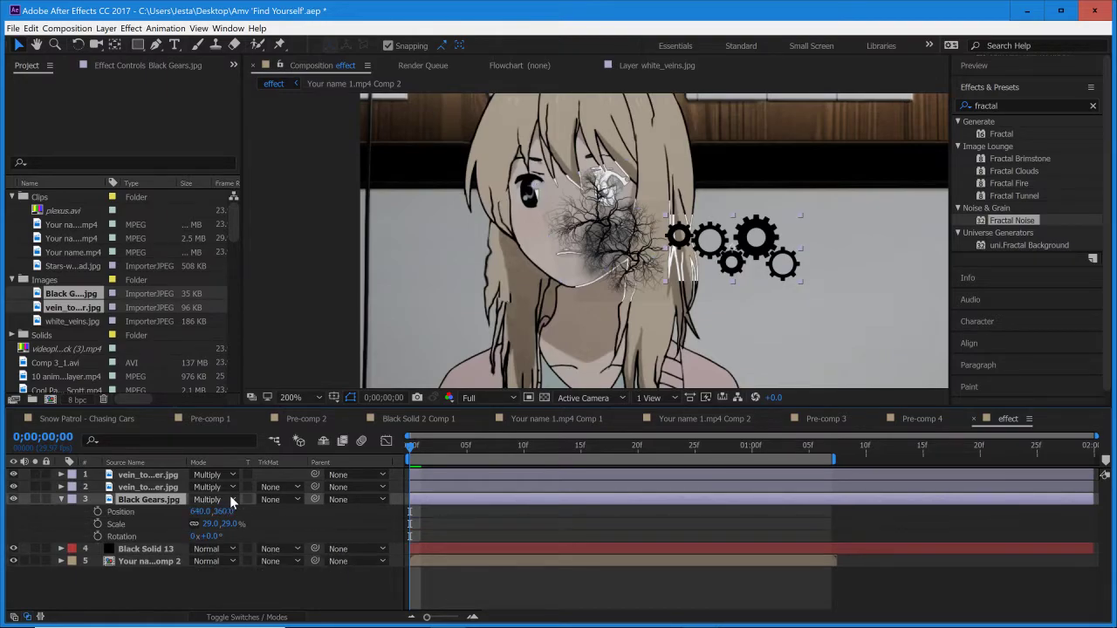
drag(203, 519, 216, 538)
scroll(541, 274, up, 2)
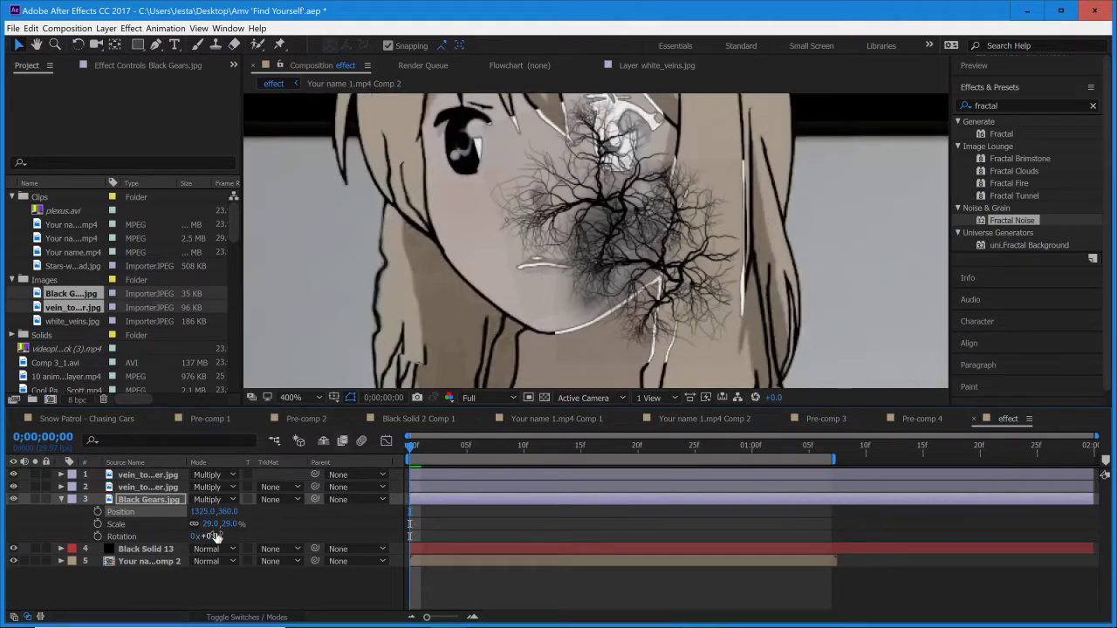
drag(209, 511, 35, 534)
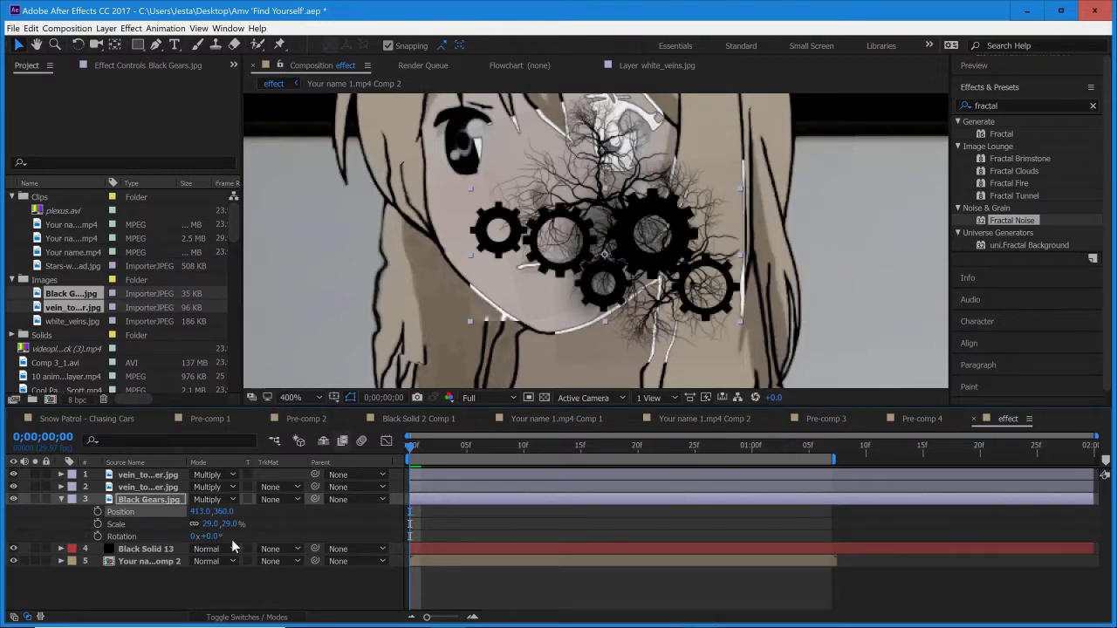
drag(212, 537, 197, 536)
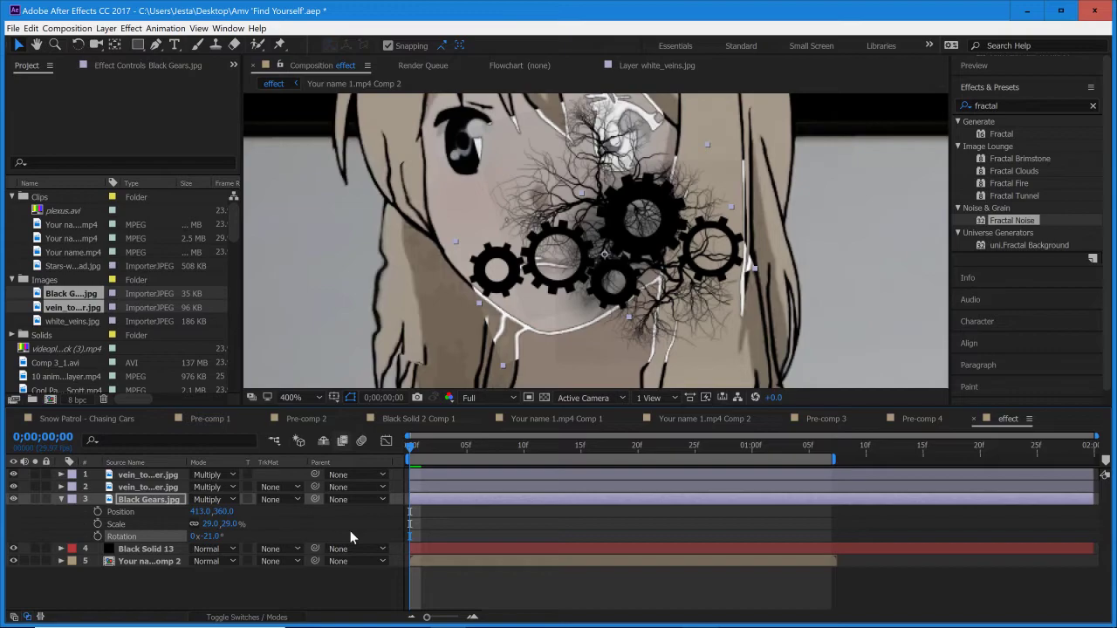
drag(223, 513, 226, 513)
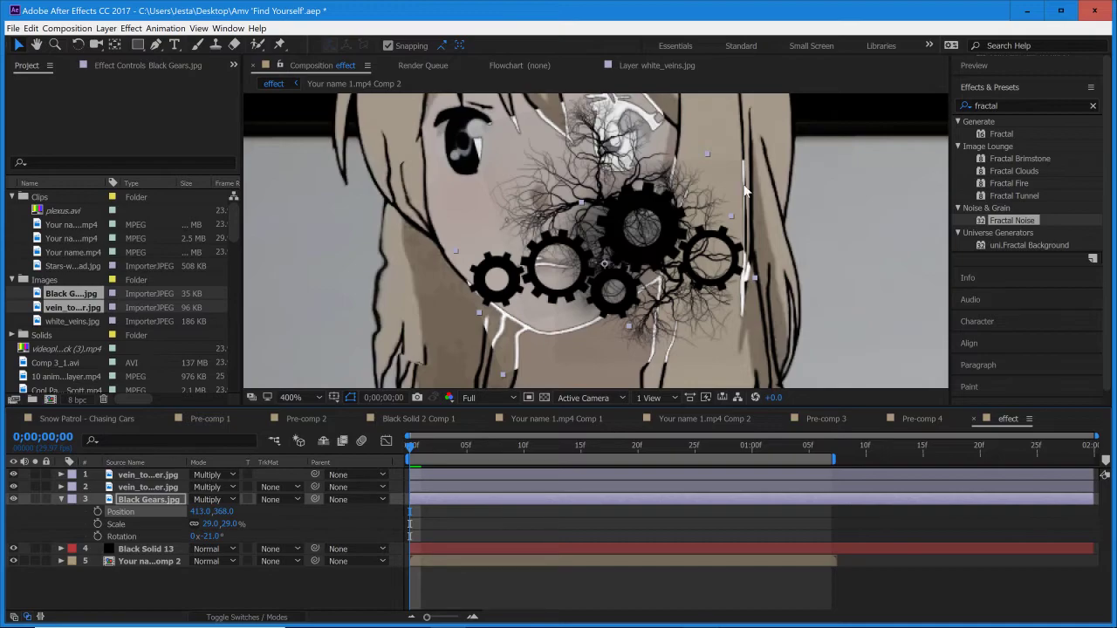
click(431, 548)
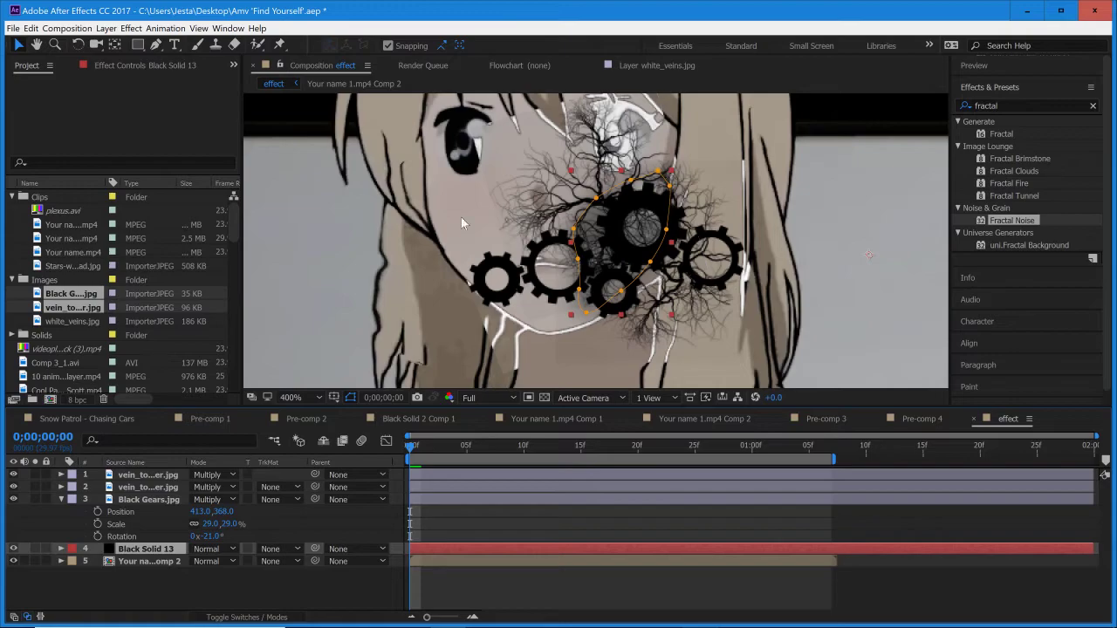
- Scale the Black Gears layer to 25% and duplicate it
drag(229, 523, 216, 523)
click(160, 502)
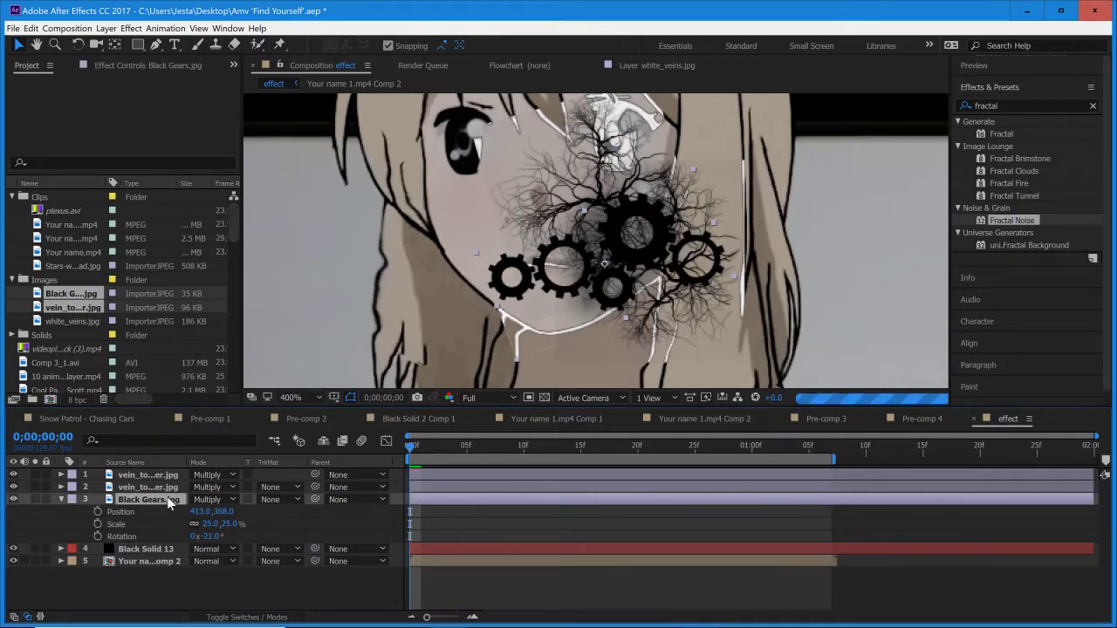
key(ctrl+d)
- Rotate the duplicate gears to -205° and scale them to 21%, keeping Normal blend mode
drag(201, 524, 173, 551)
scroll(426, 296, down, 2)
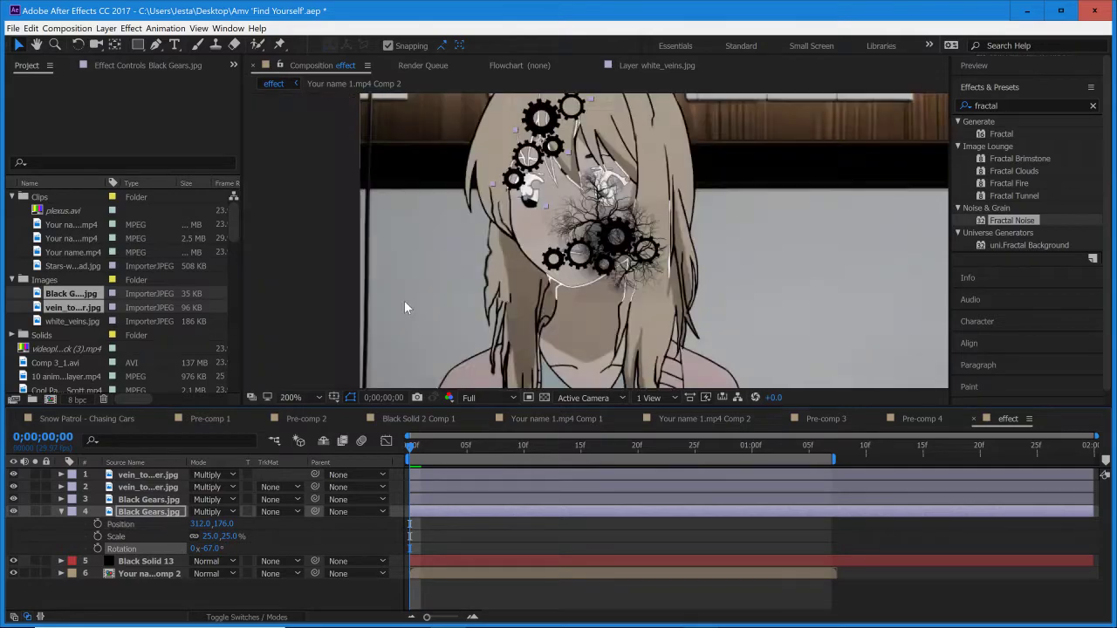
click(218, 558)
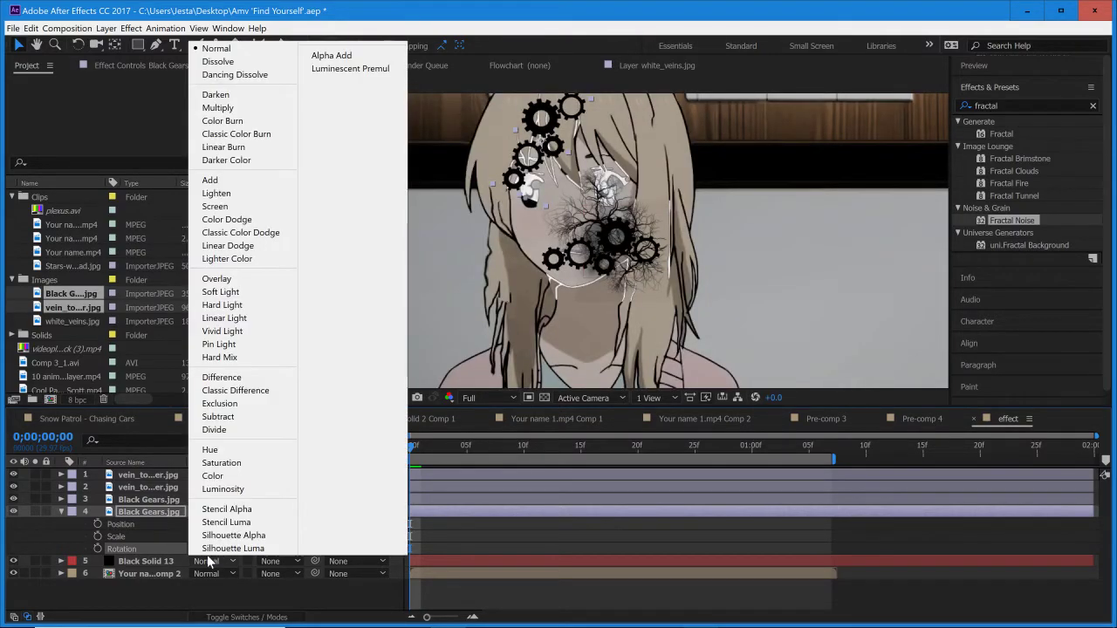
click(96, 543)
drag(213, 552, 122, 563)
drag(231, 540, 229, 547)
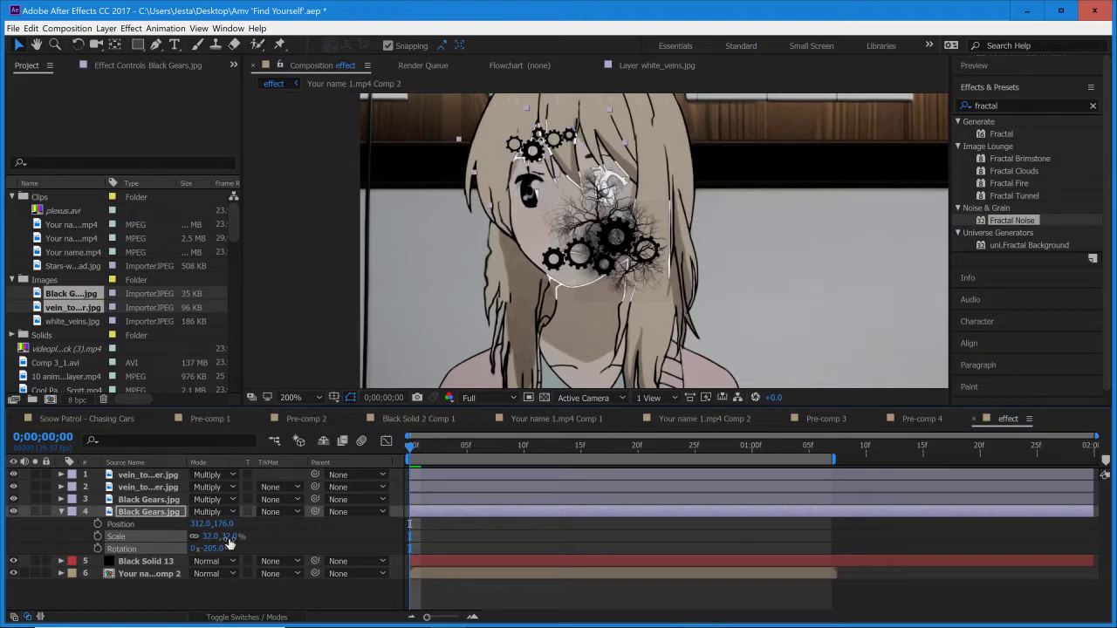
drag(232, 536, 225, 539)
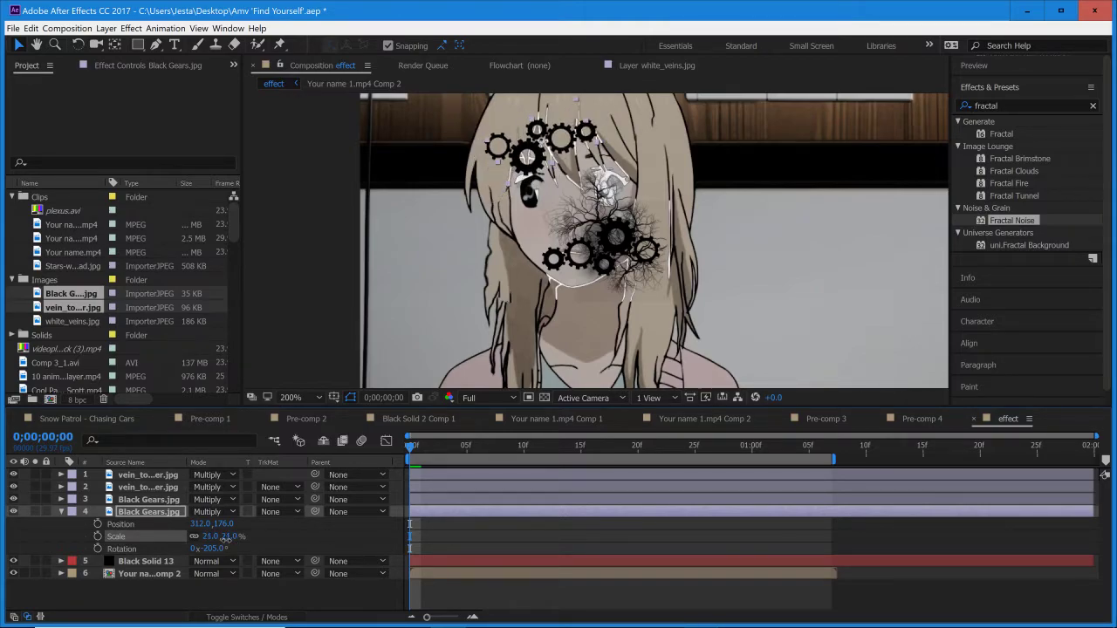
- Position the duplicate gears at 405.0, 293.8, overlapping the first gears on the cheek
drag(541, 139, 658, 286)
drag(584, 275, 602, 218)
key(ctrl+z)
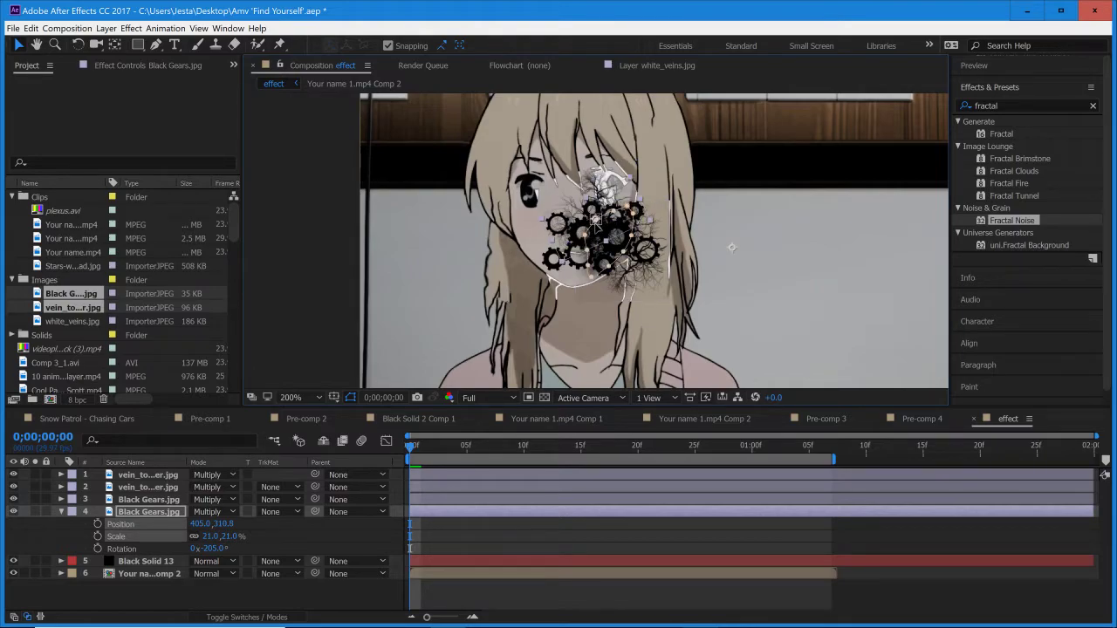
scroll(593, 255, up, 4)
scroll(529, 200, down, 3)
click(559, 260)
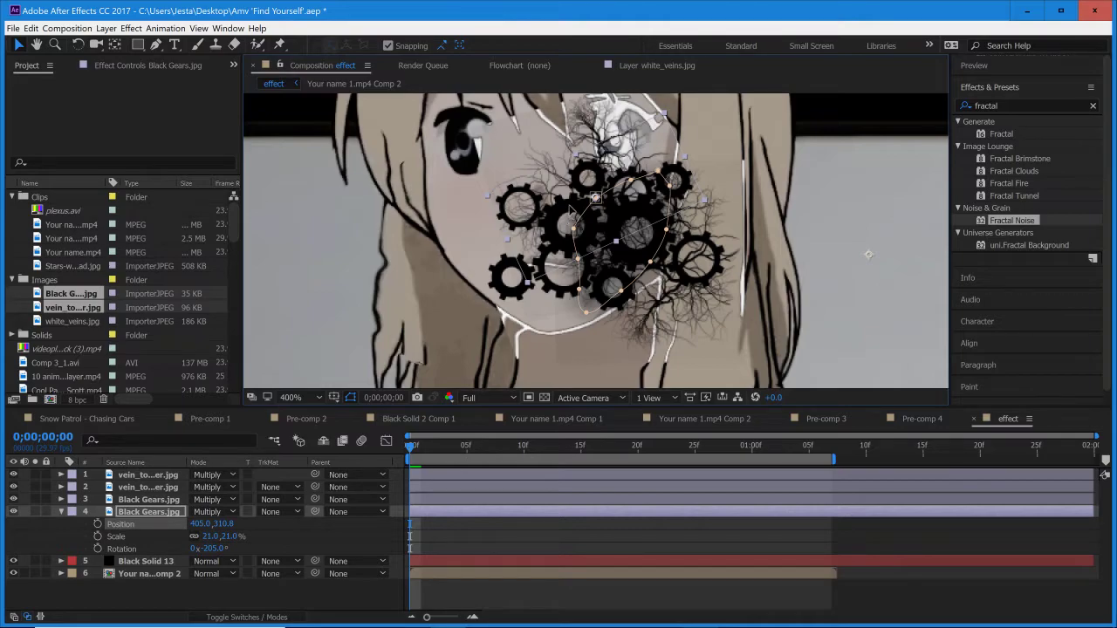
key(ctrl+z)
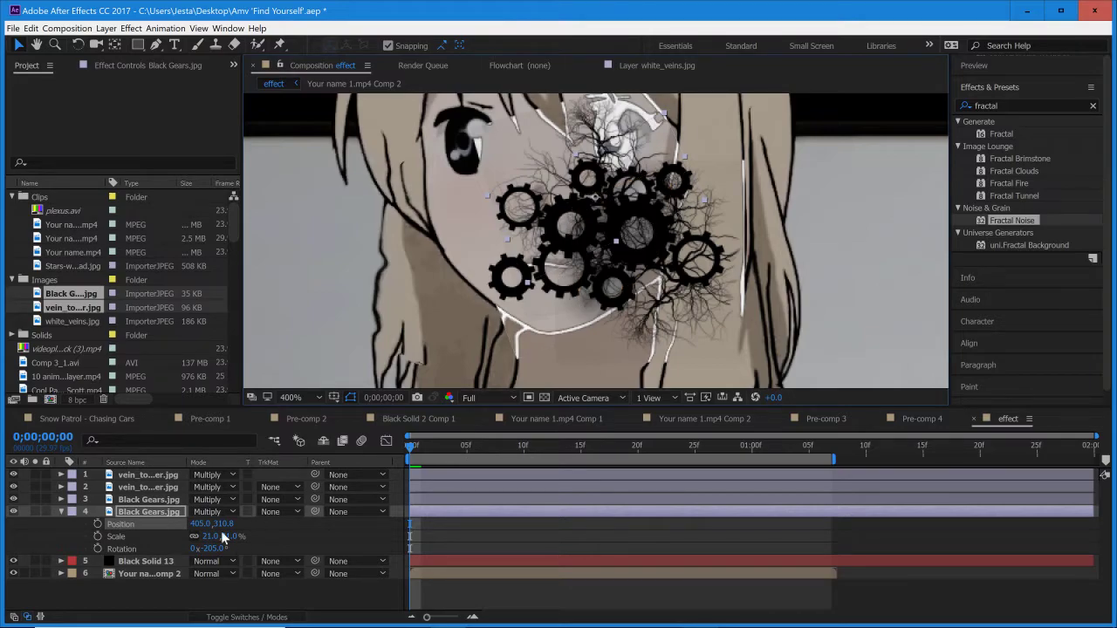
drag(212, 521, 288, 520)
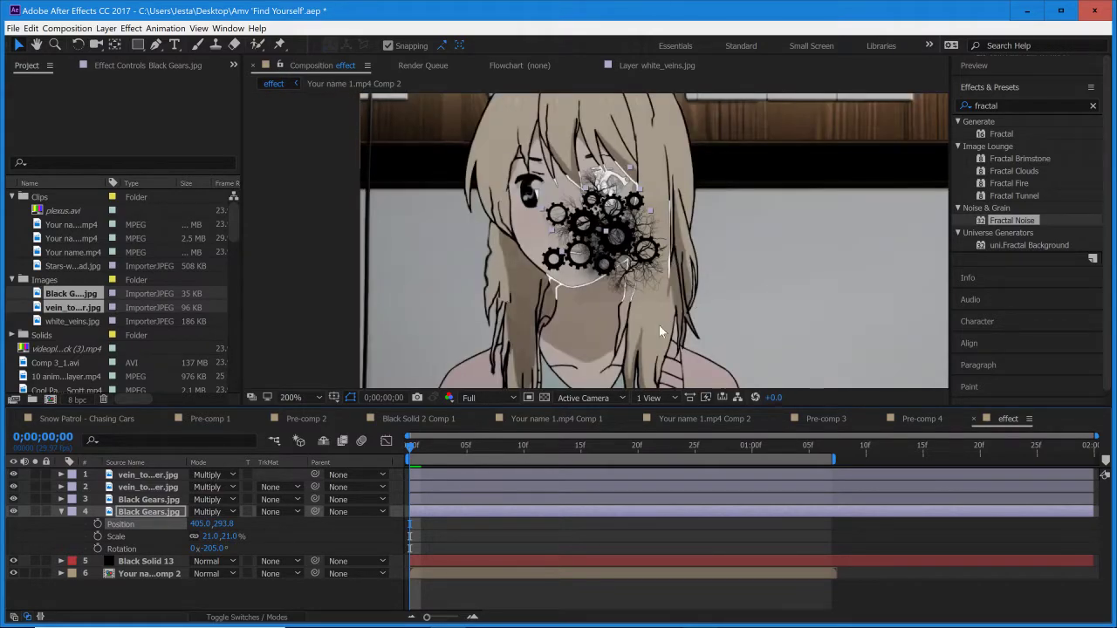
- Pre-compose the two vein_together and two Black Gears layers into Pre-comp 13, then open Pre-comp 13
click(433, 473)
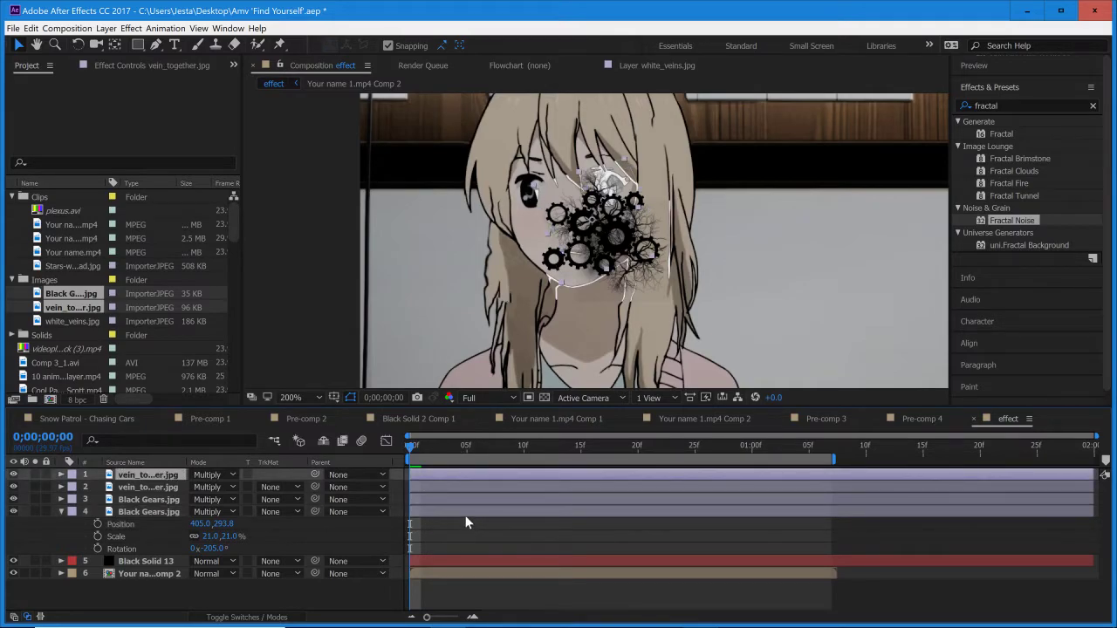
shift+click(83, 513)
right_click(165, 508)
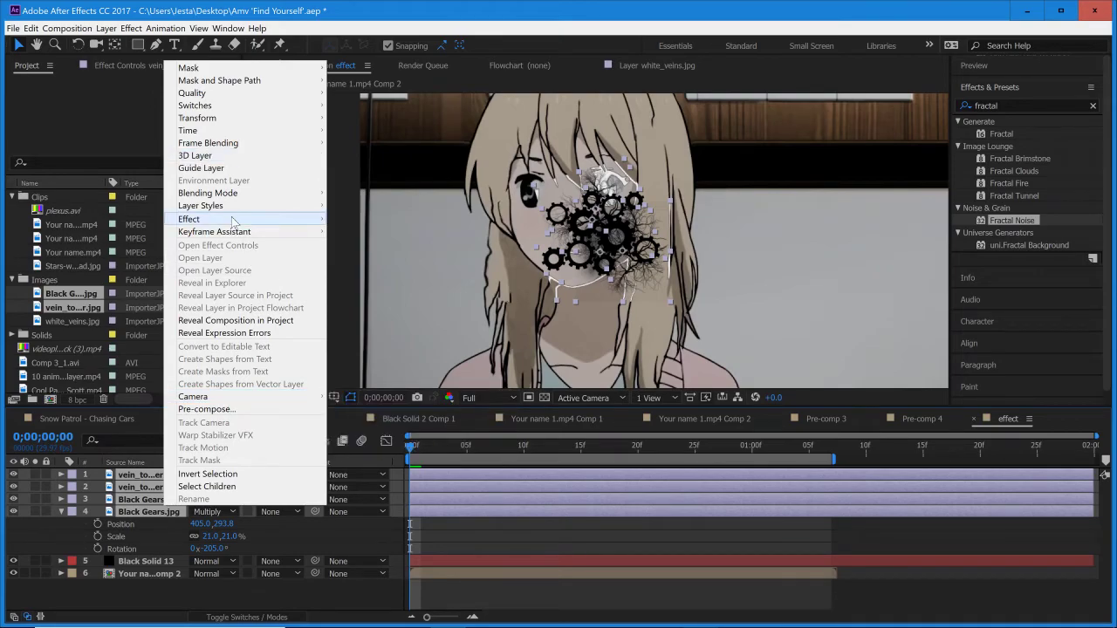
mouse_move(234, 221)
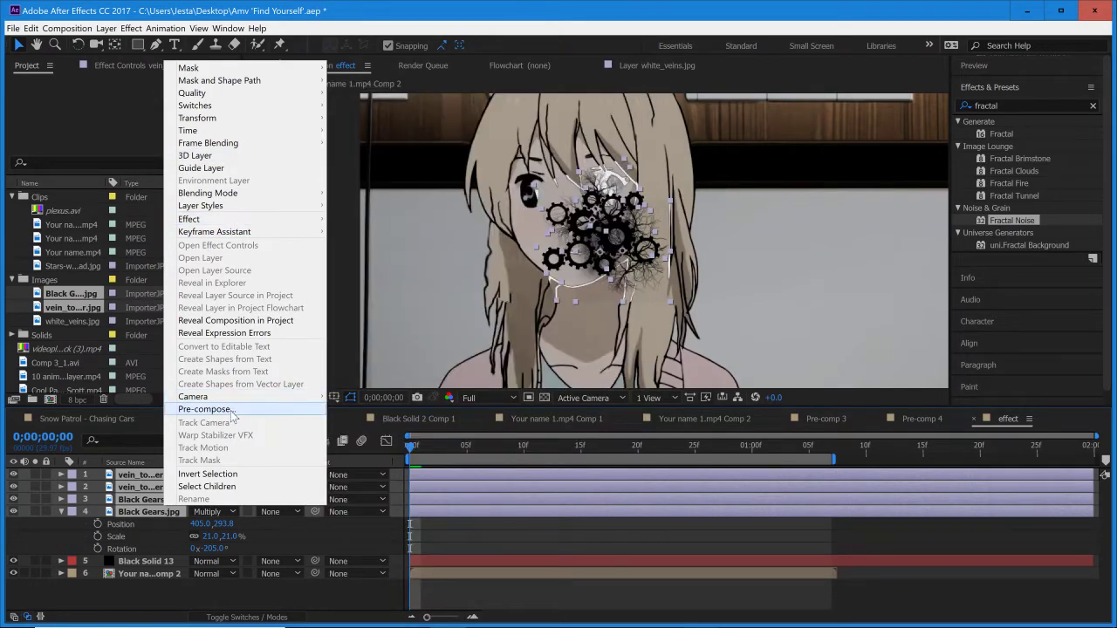
click(206, 410)
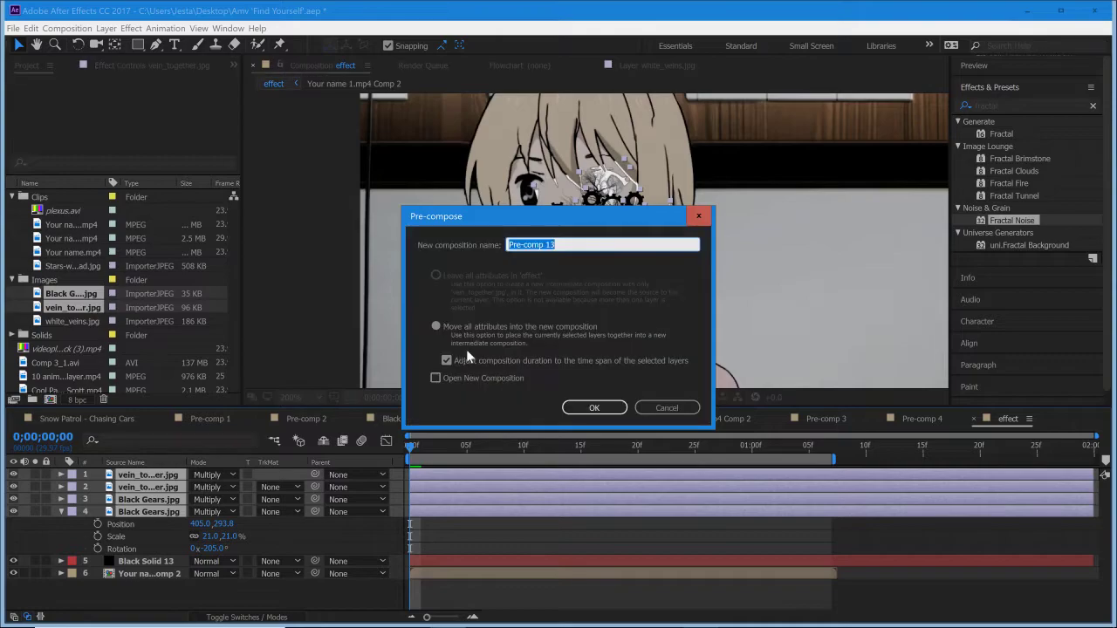
click(591, 408)
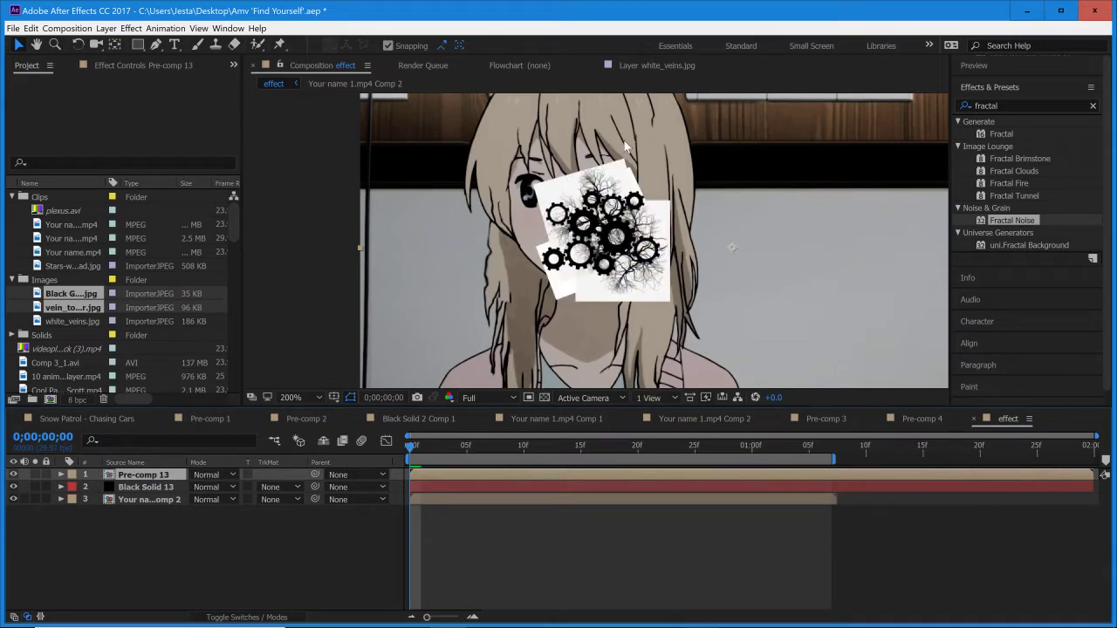
right_click(456, 471)
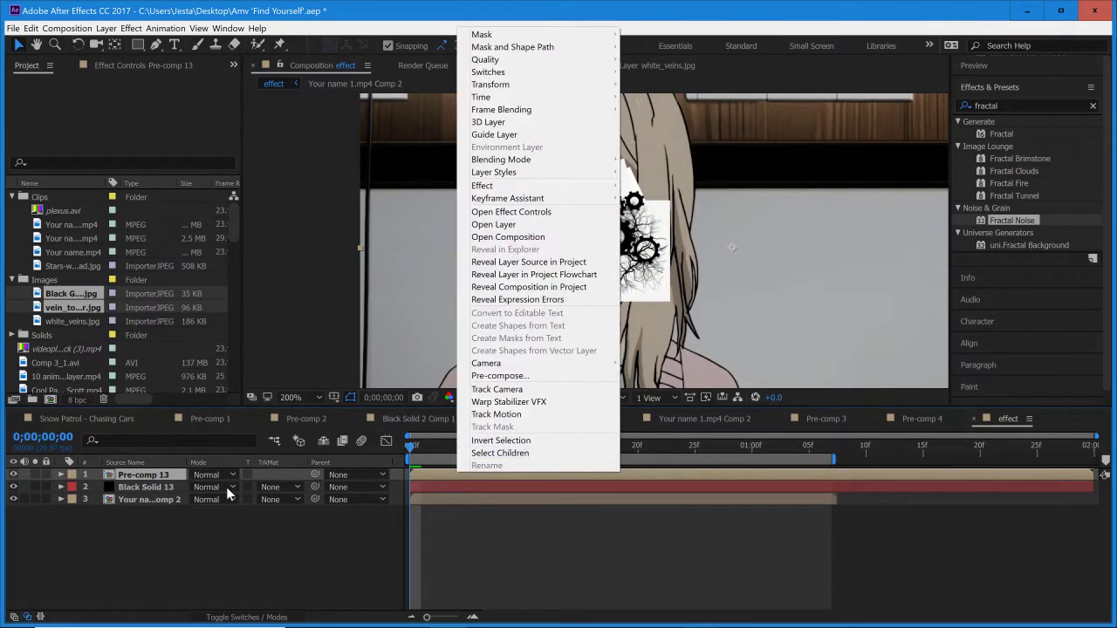
click(528, 238)
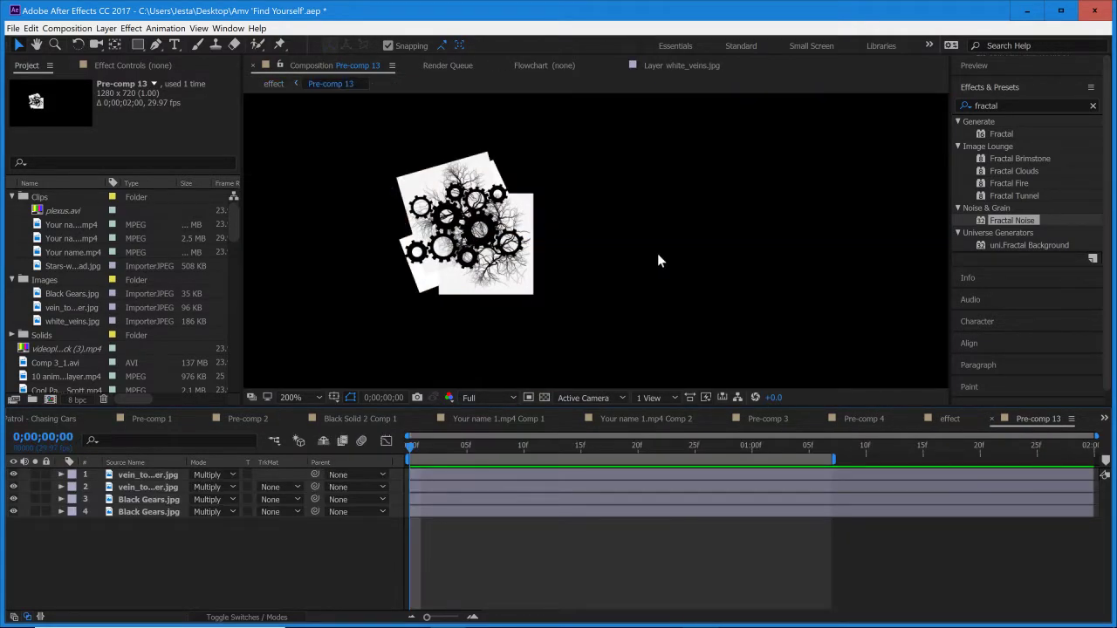
- Create a white solid layer, White Solid 8, in Pre-comp 13
click(85, 29)
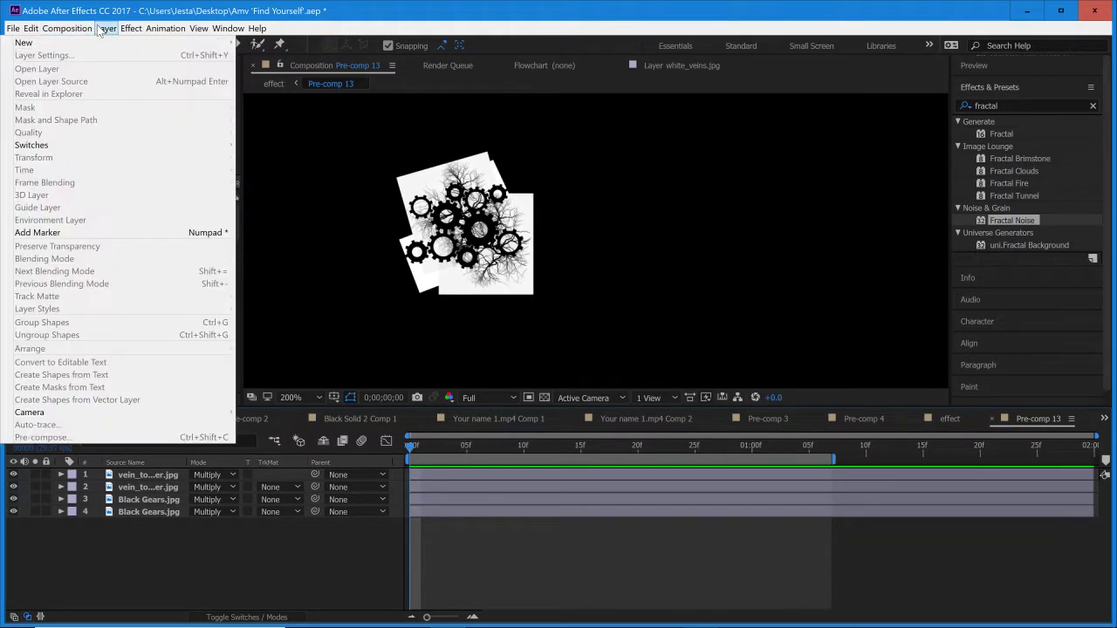
click(91, 43)
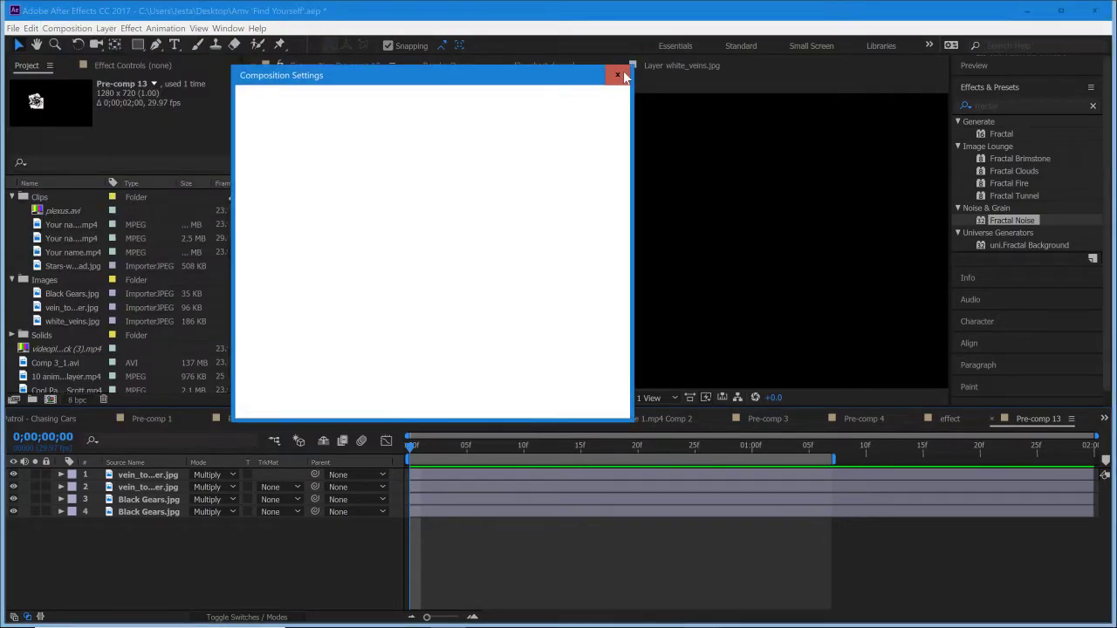
key(Escape)
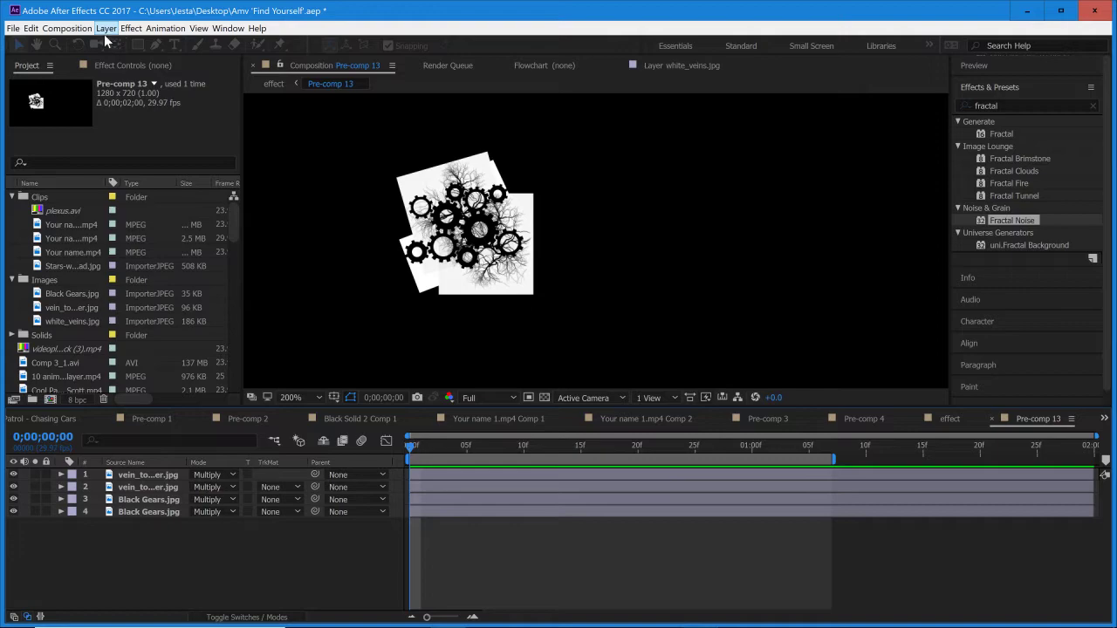
click(104, 35)
mouse_move(35, 42)
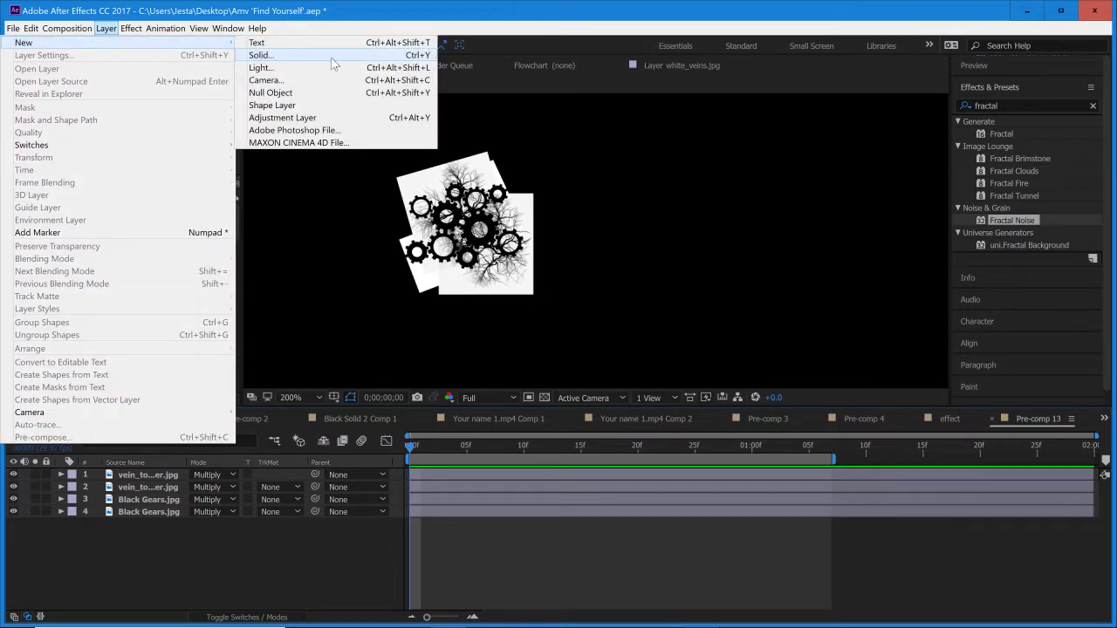
click(331, 58)
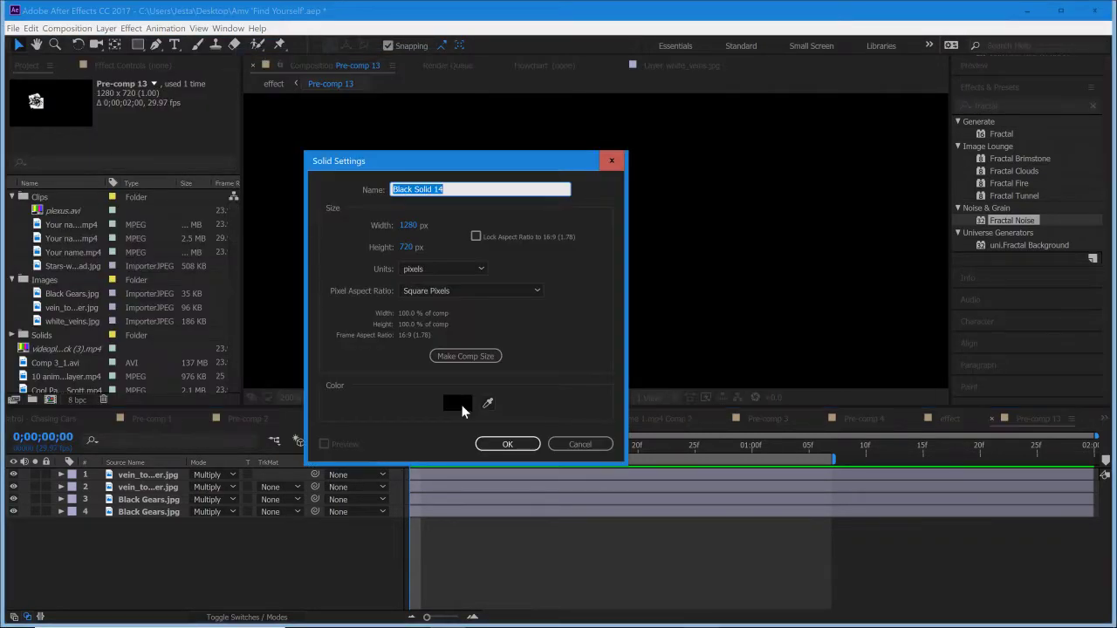
click(457, 401)
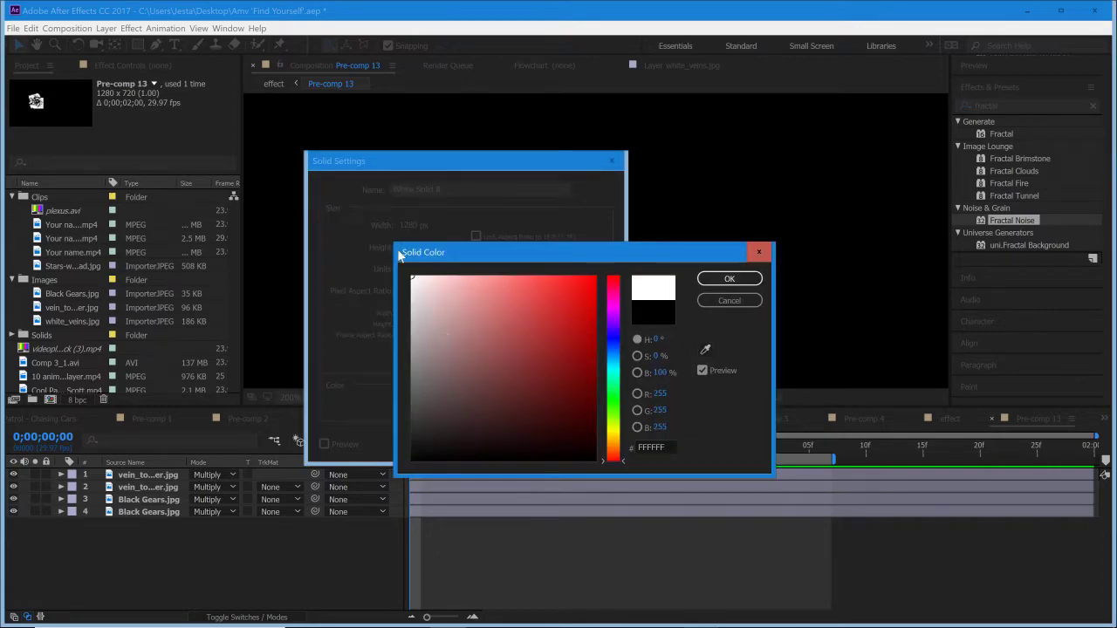
click(728, 280)
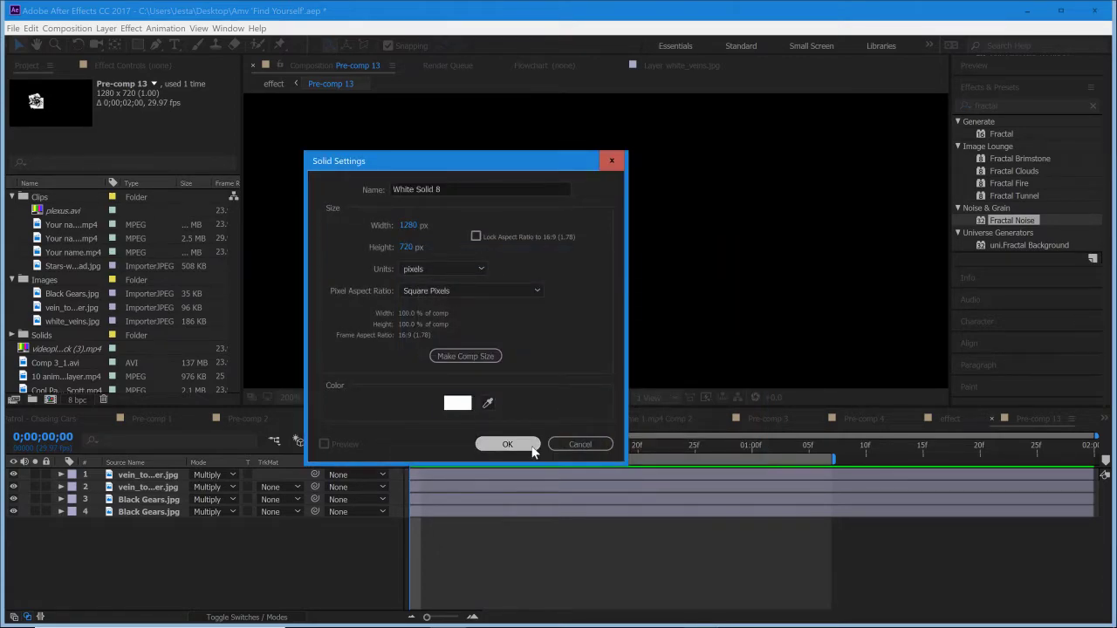
click(531, 446)
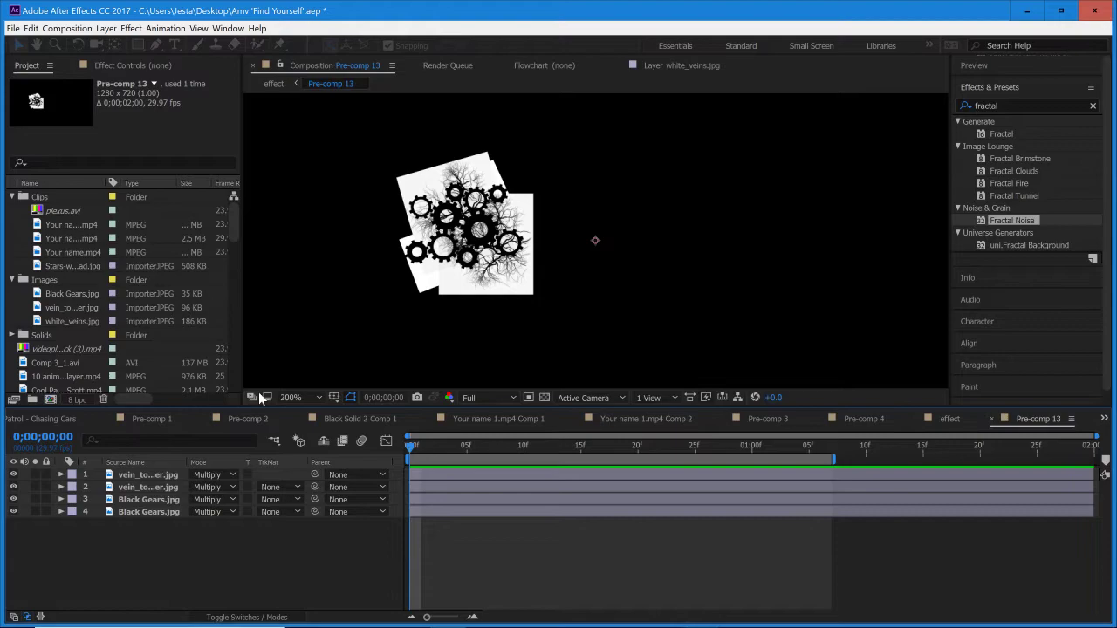
- Move White Solid 8 to the bottom of the layer stack and centre the view on the gears
drag(149, 483, 166, 534)
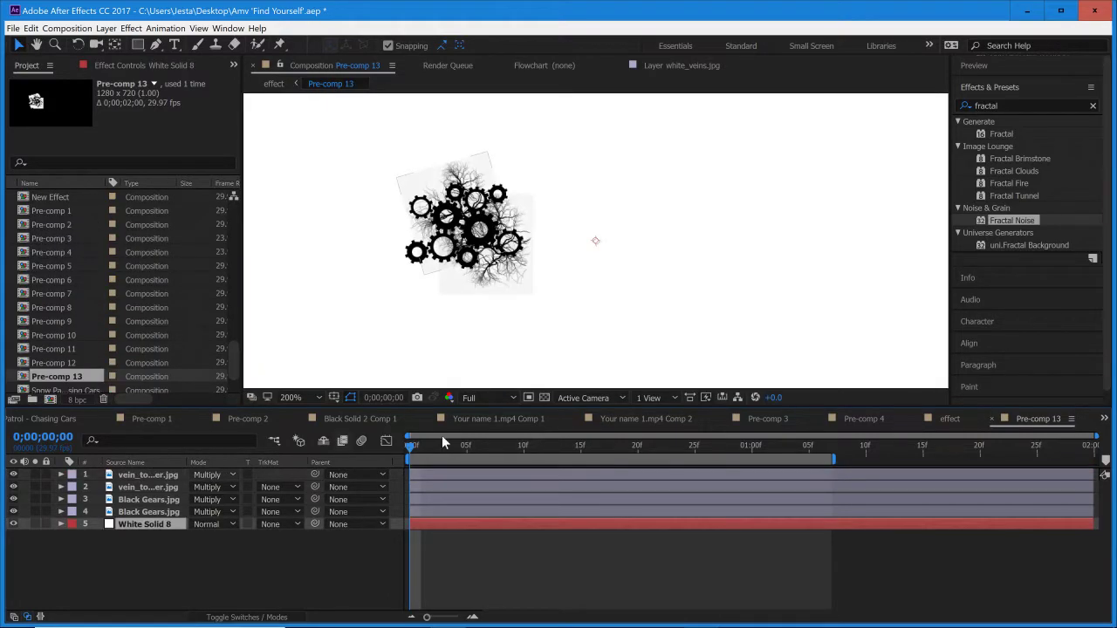
scroll(523, 255, up, 2)
drag(433, 268, 690, 288)
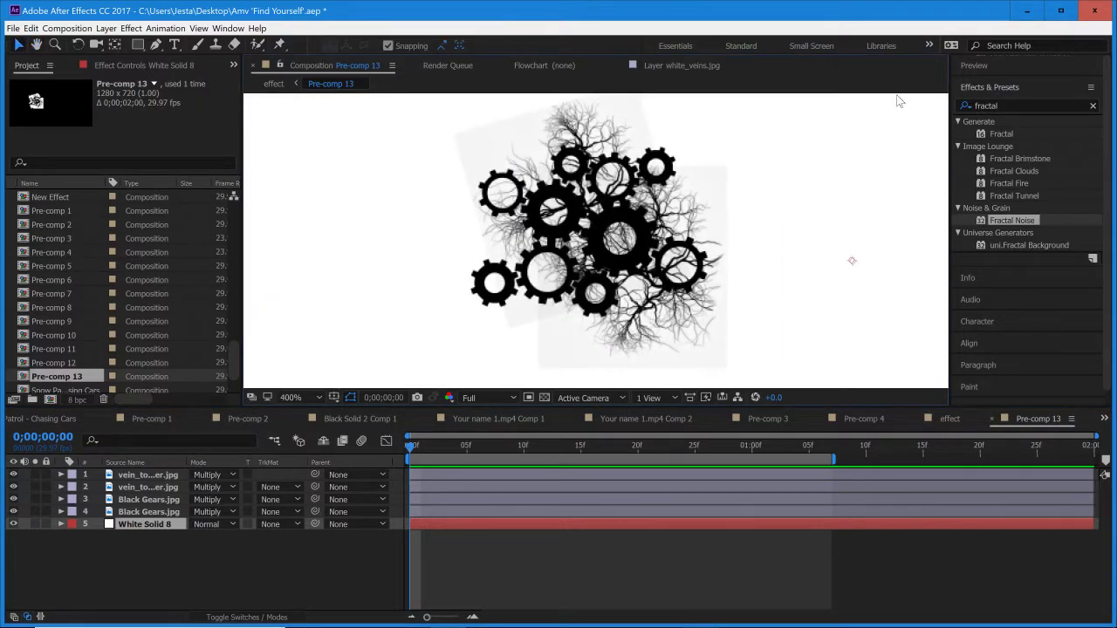
click(1038, 106)
- Apply Fast Blur at 5 to the top vein layer with Repeat Edge Pixels on
text(blur)
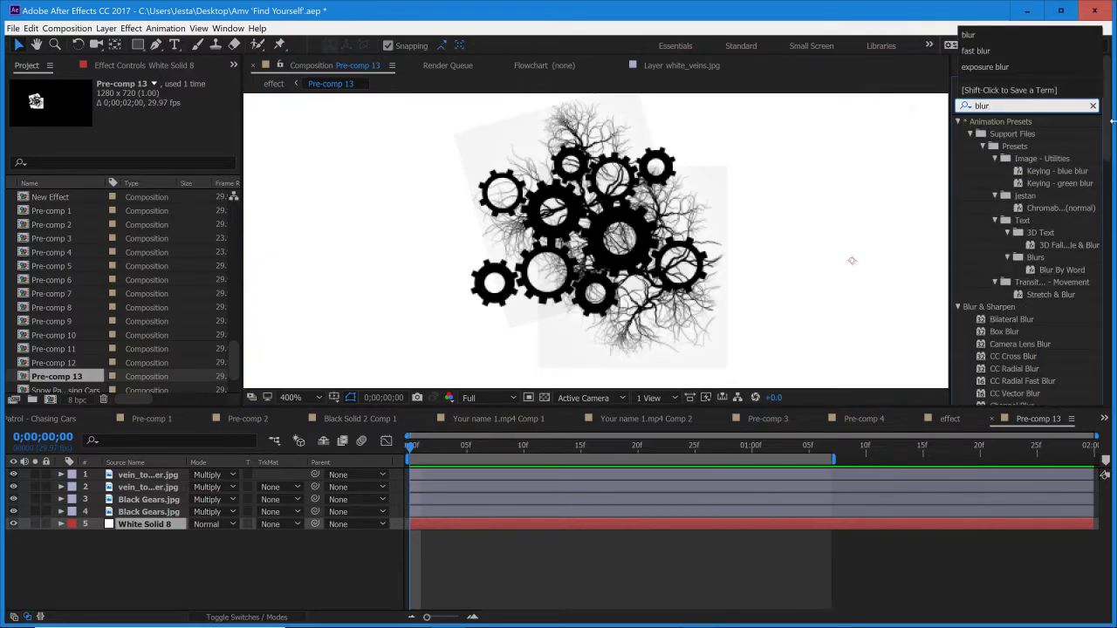
scroll(1099, 169, down, 3)
scroll(1100, 168, down, 4)
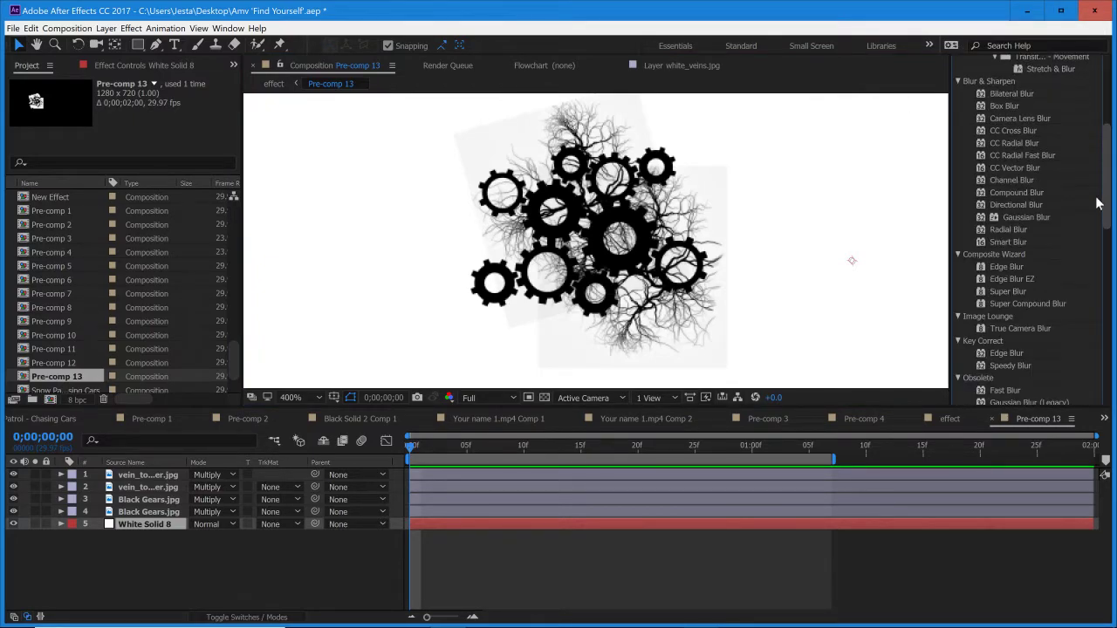
drag(1006, 271, 472, 477)
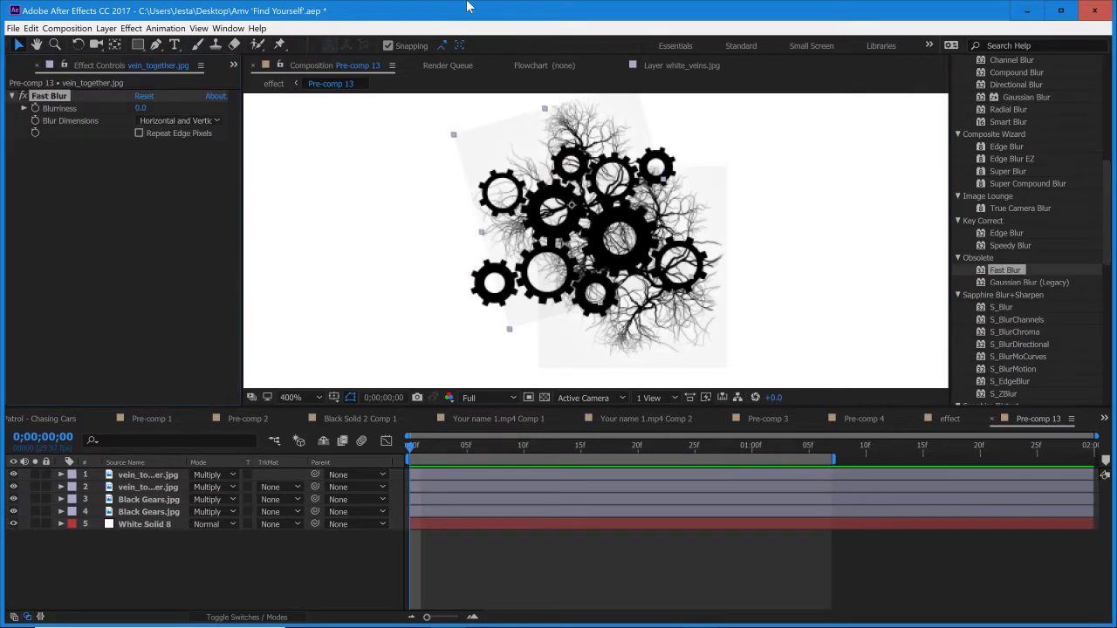
drag(152, 108, 146, 120)
click(139, 134)
click(124, 220)
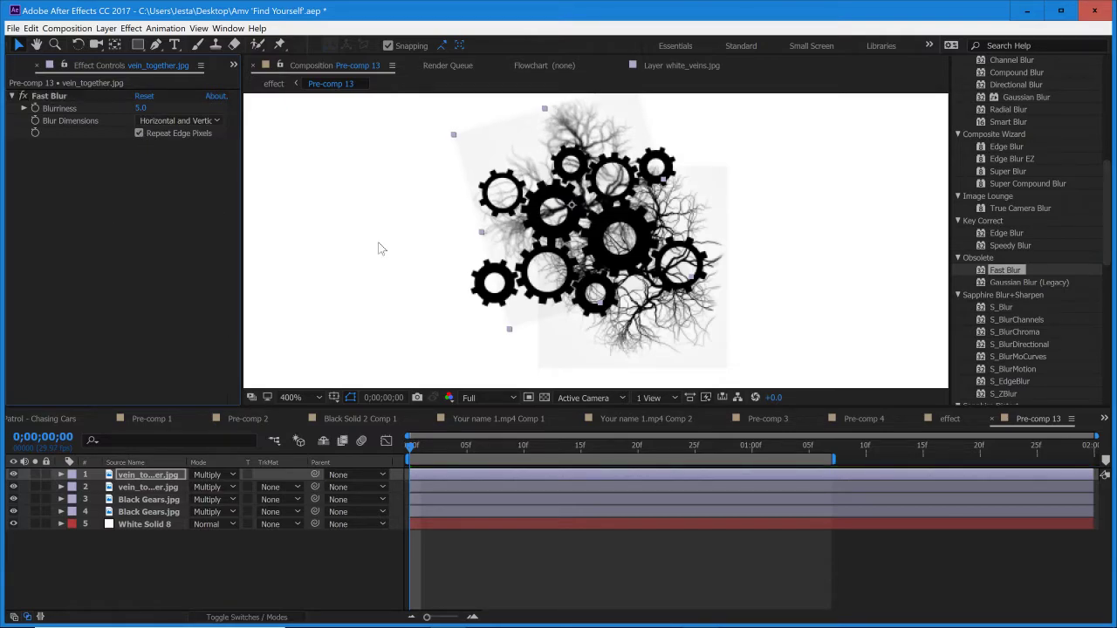
- Apply Fast Blur at 3 to the second vein layer with Repeat Edge Pixels on
click(447, 487)
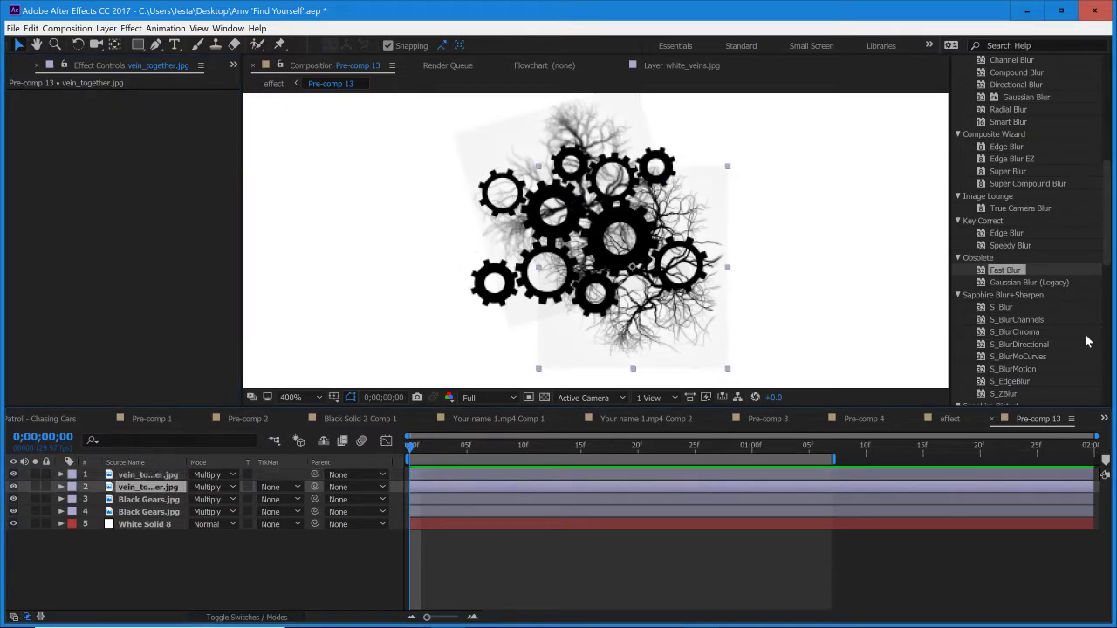
drag(1015, 278, 611, 494)
click(145, 108)
text(3)
key(Return)
click(139, 132)
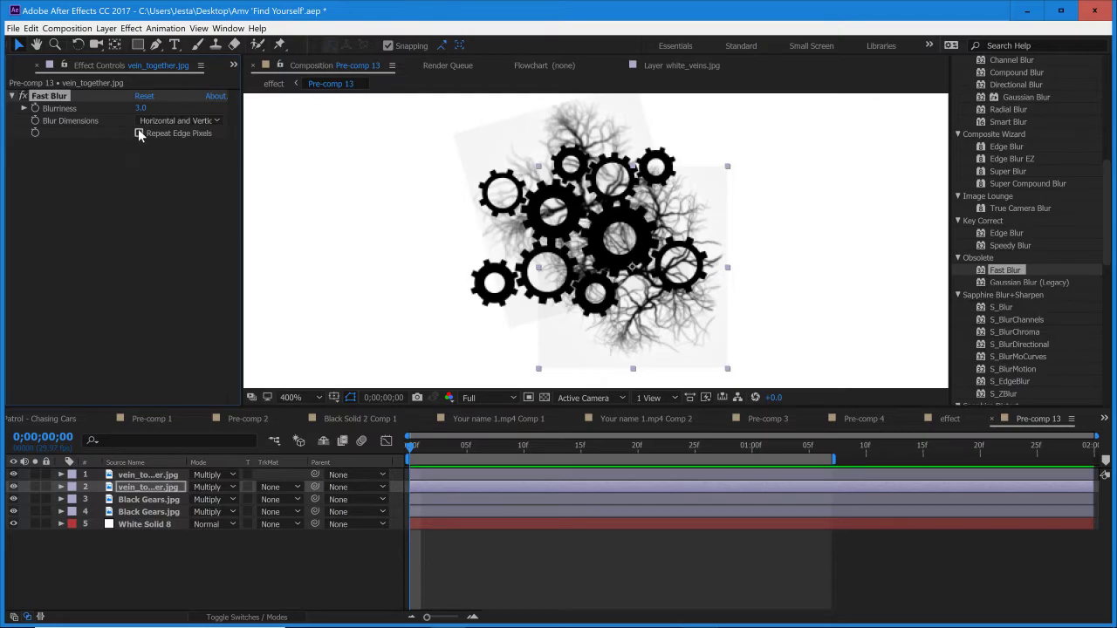
- Apply Fast Blur at 2 to a Black Gears layer
click(459, 502)
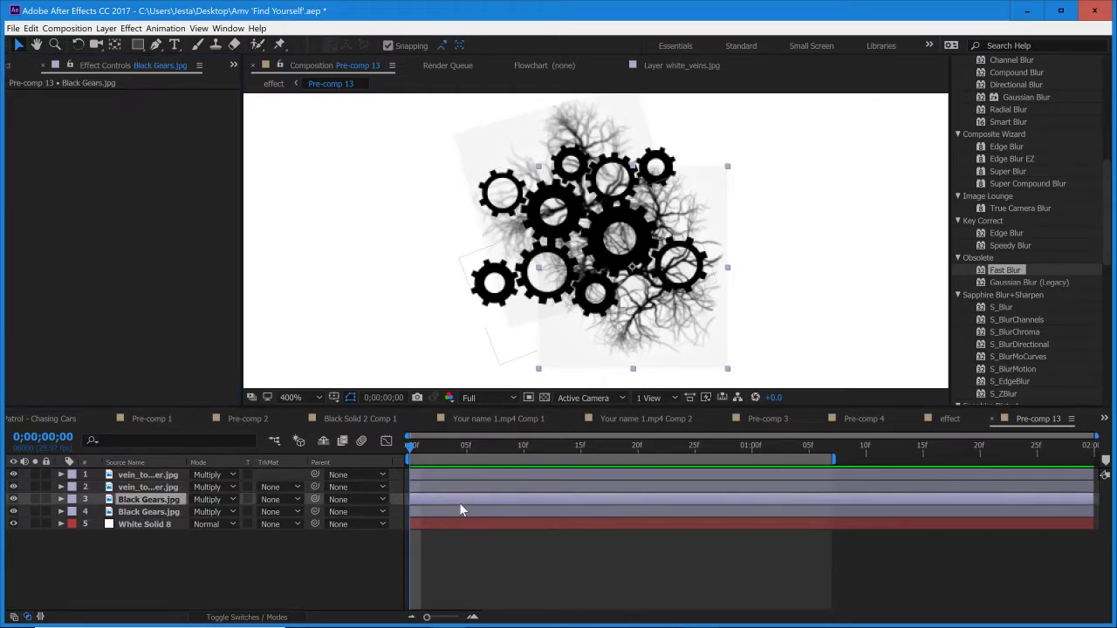
click(467, 510)
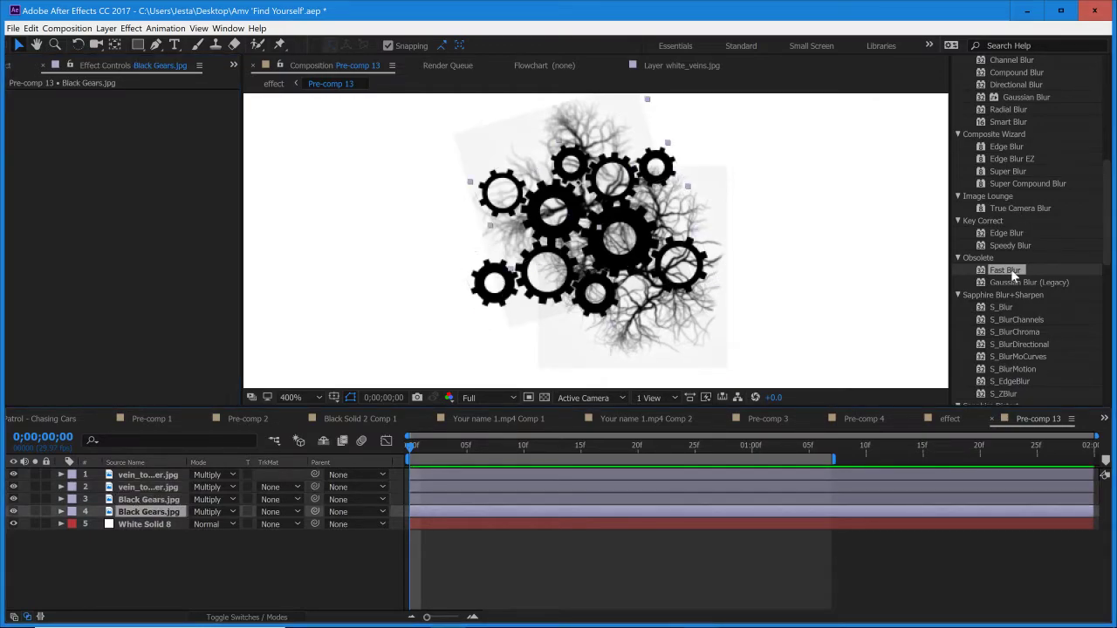
drag(1008, 277, 342, 313)
click(139, 109)
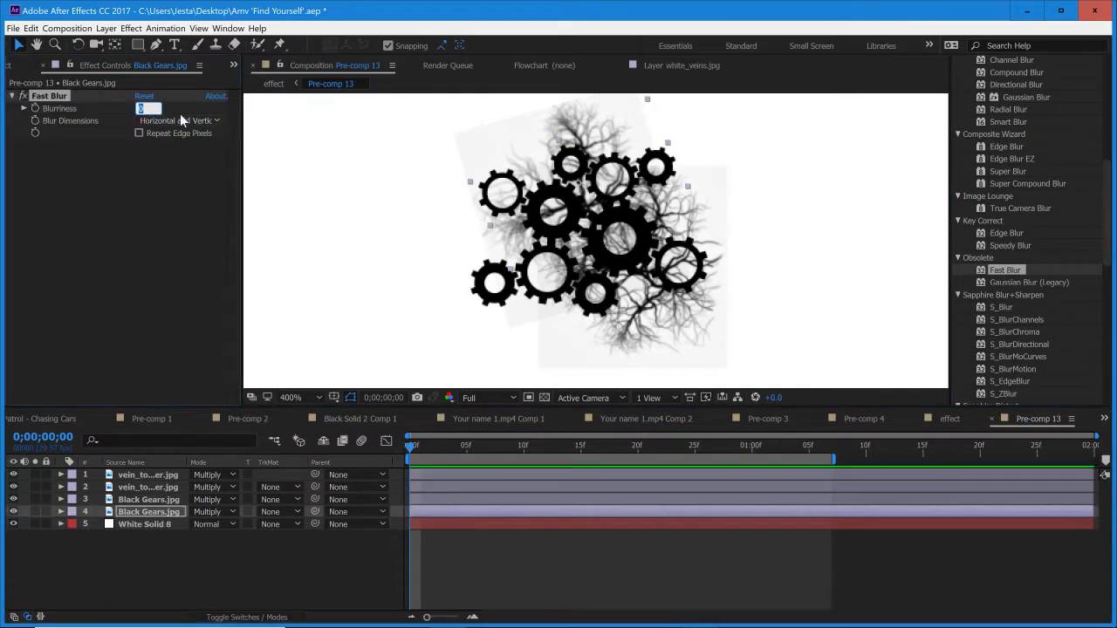
text(2)
key(Return)
click(127, 268)
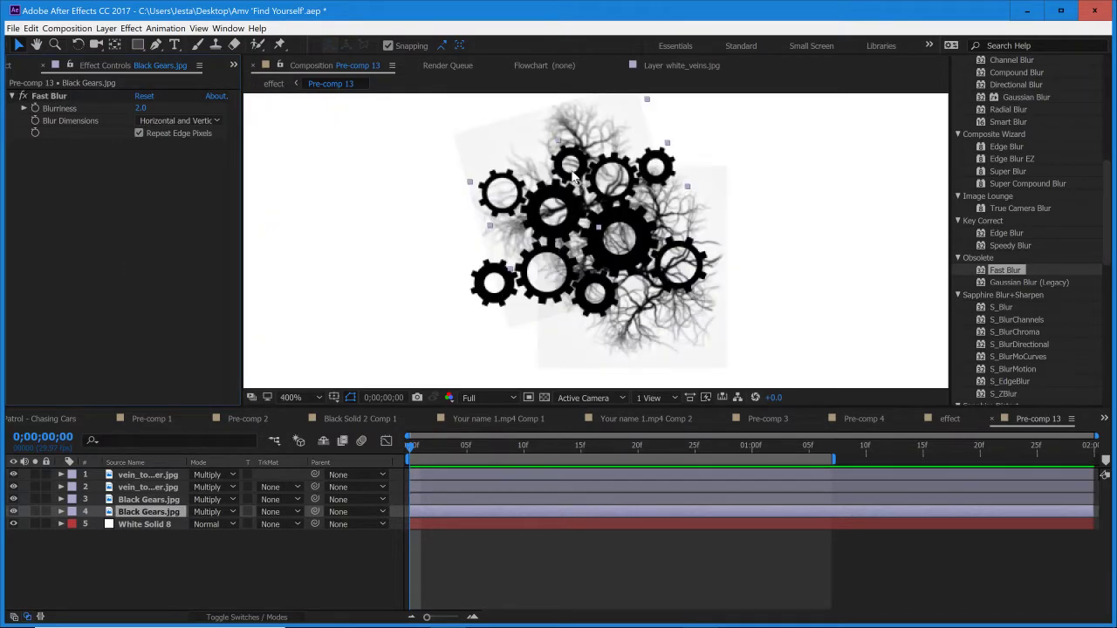
- In the effect comp, give Black Solid 13 a Luma Matte from Pre-comp 13 and zoom in to check the cheek
click(962, 419)
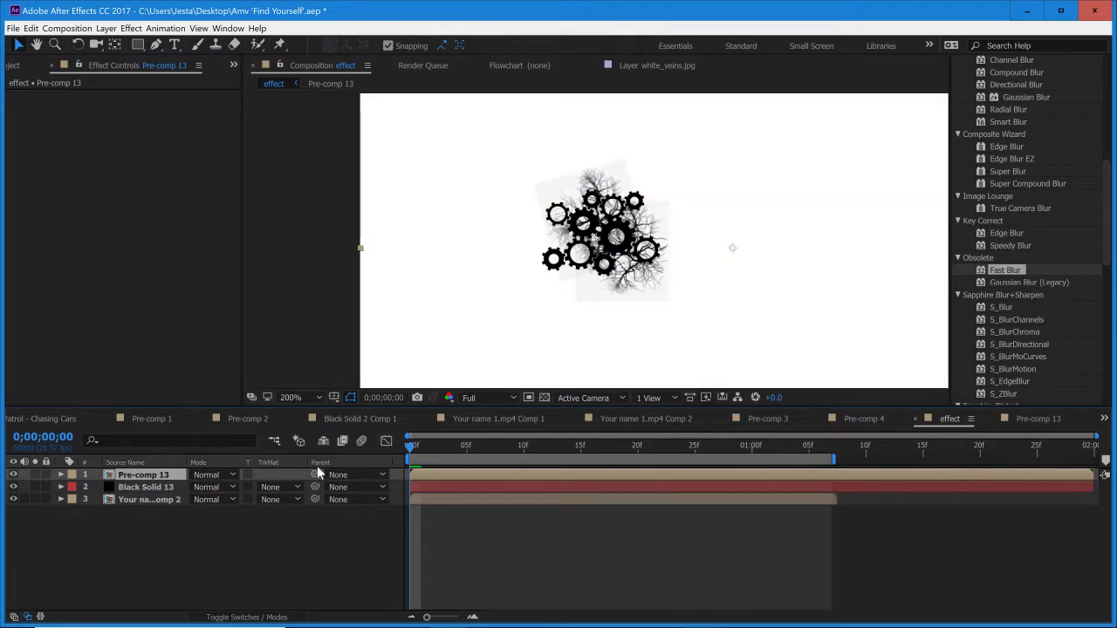
click(283, 486)
click(323, 541)
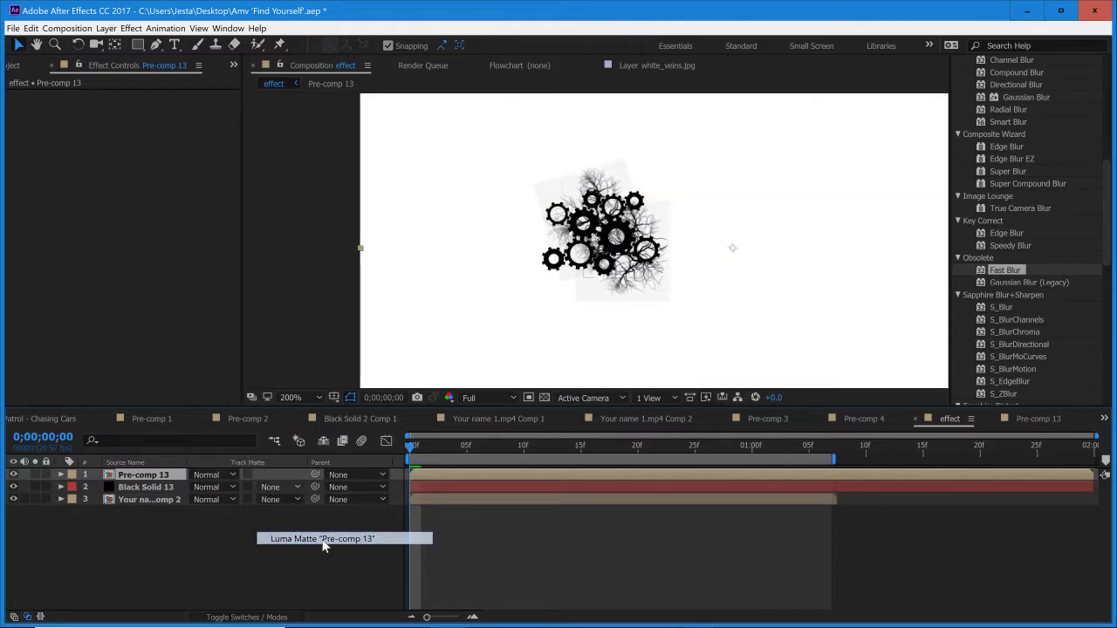
key(period)
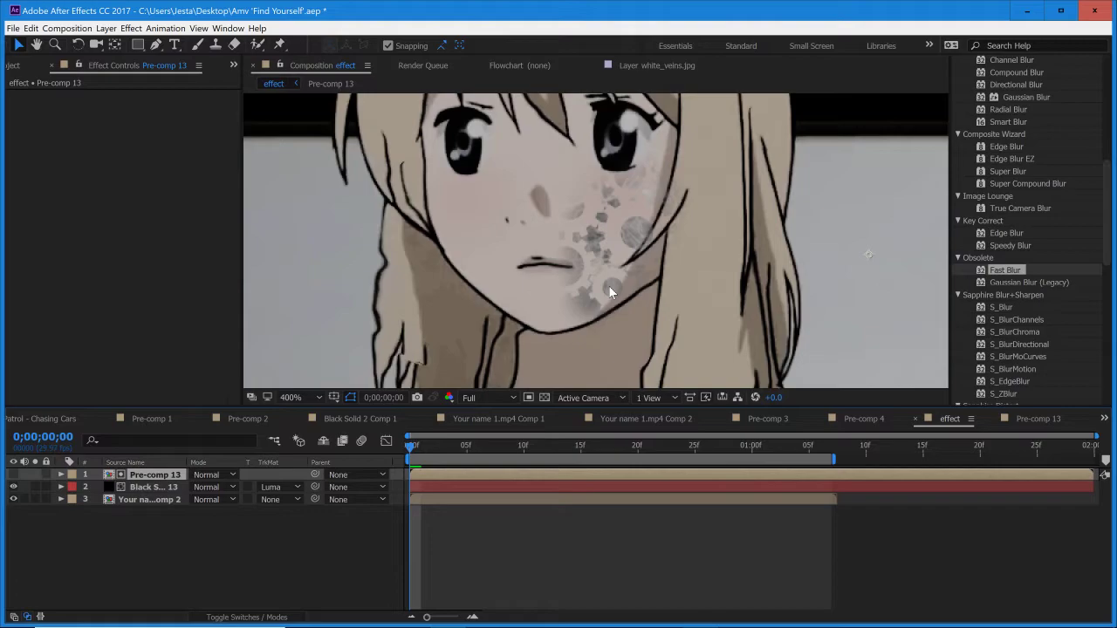
key(comma)
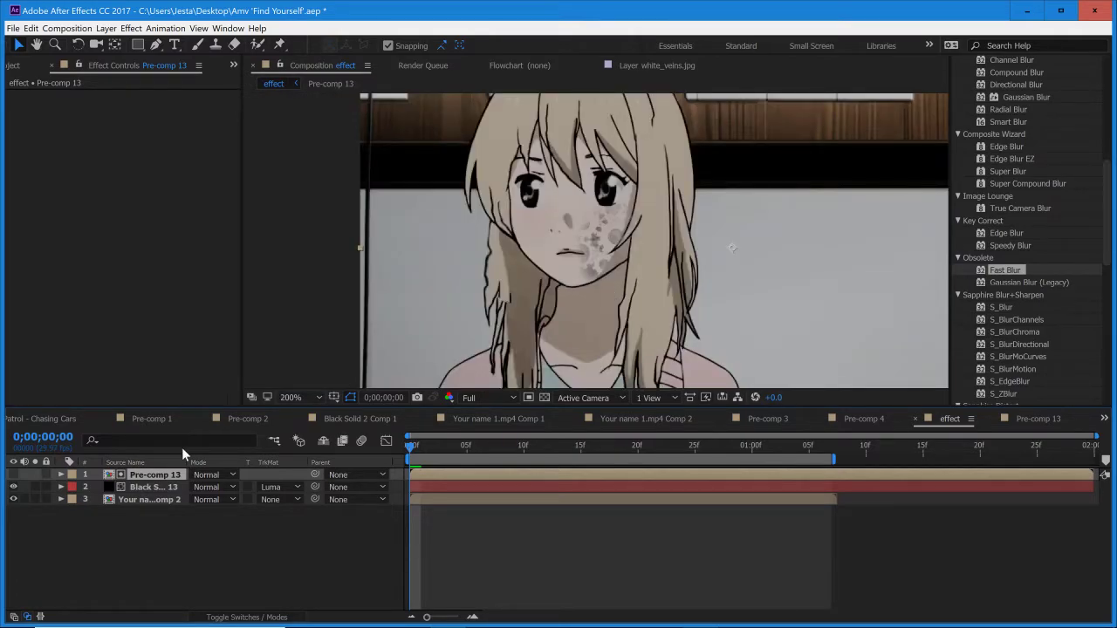
click(154, 488)
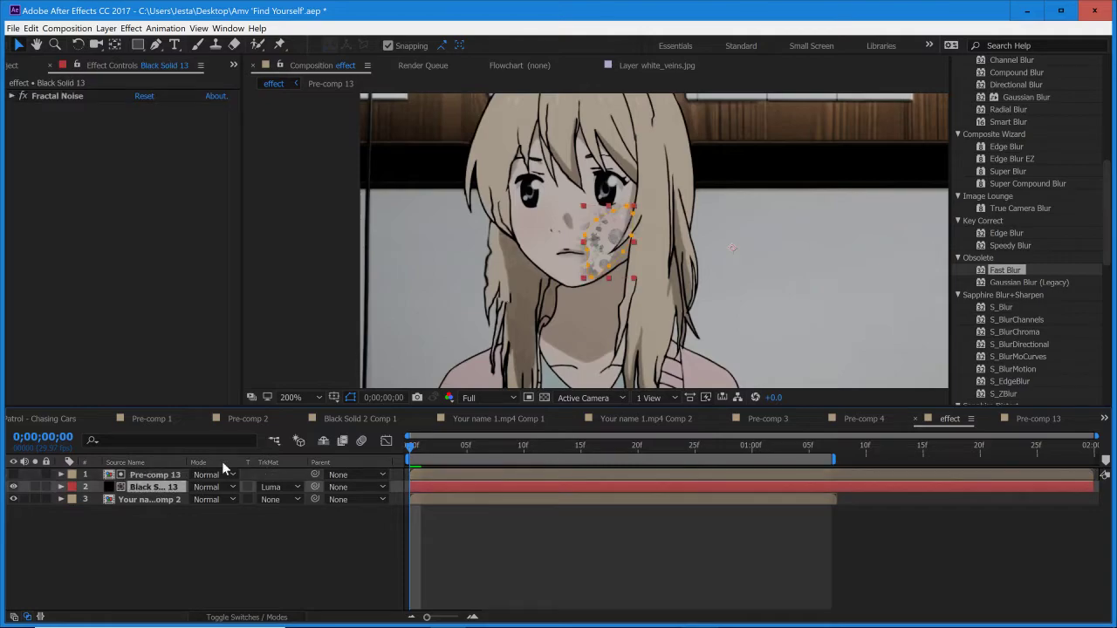
right_click(166, 479)
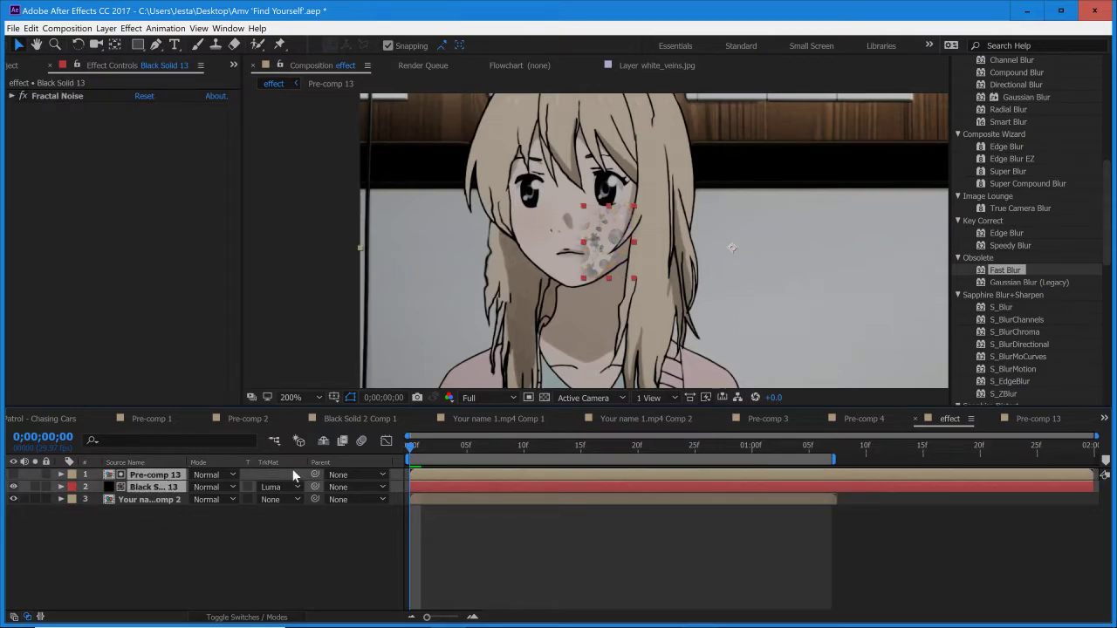
- Nest the matted Black Solid 13 and Pre-comp 13 layers into Pre-comp 14
click(253, 382)
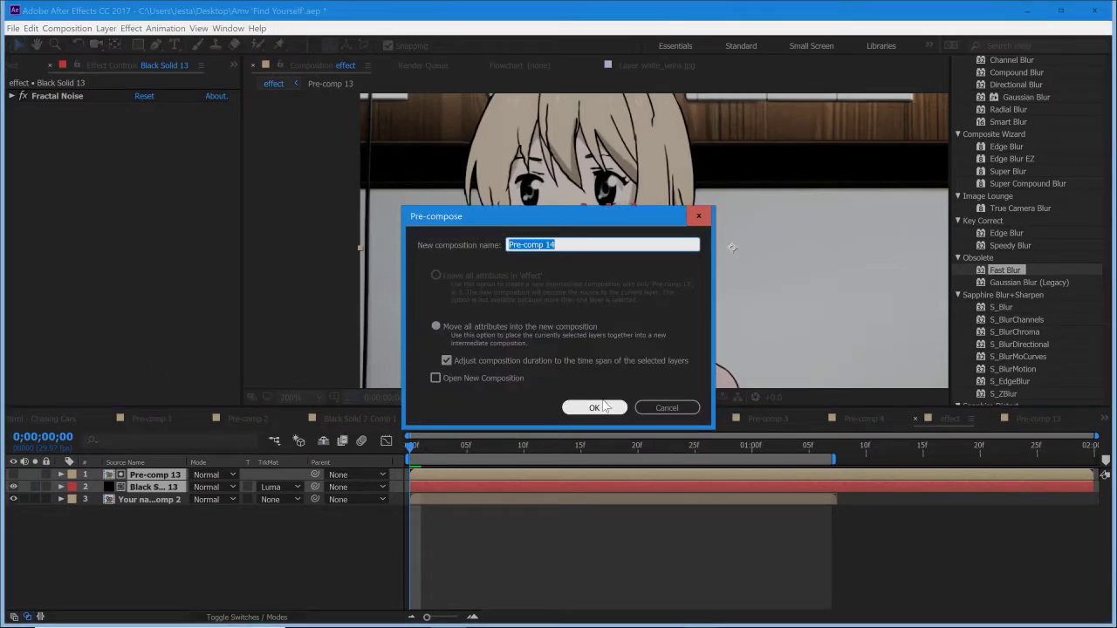
key(Return)
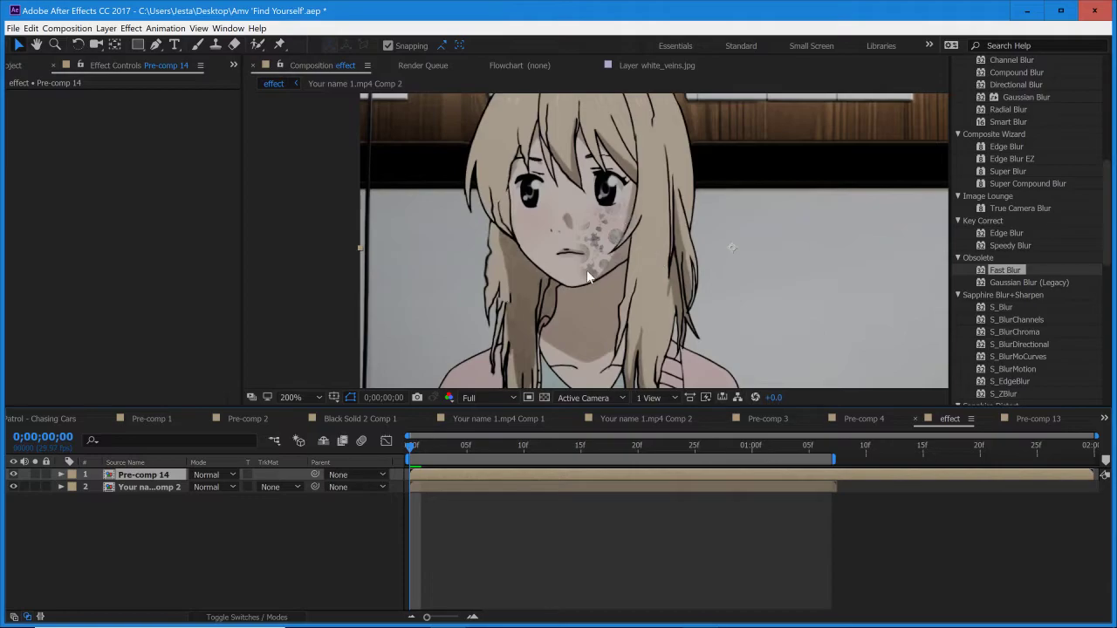
click(494, 485)
ctrl+click(495, 487)
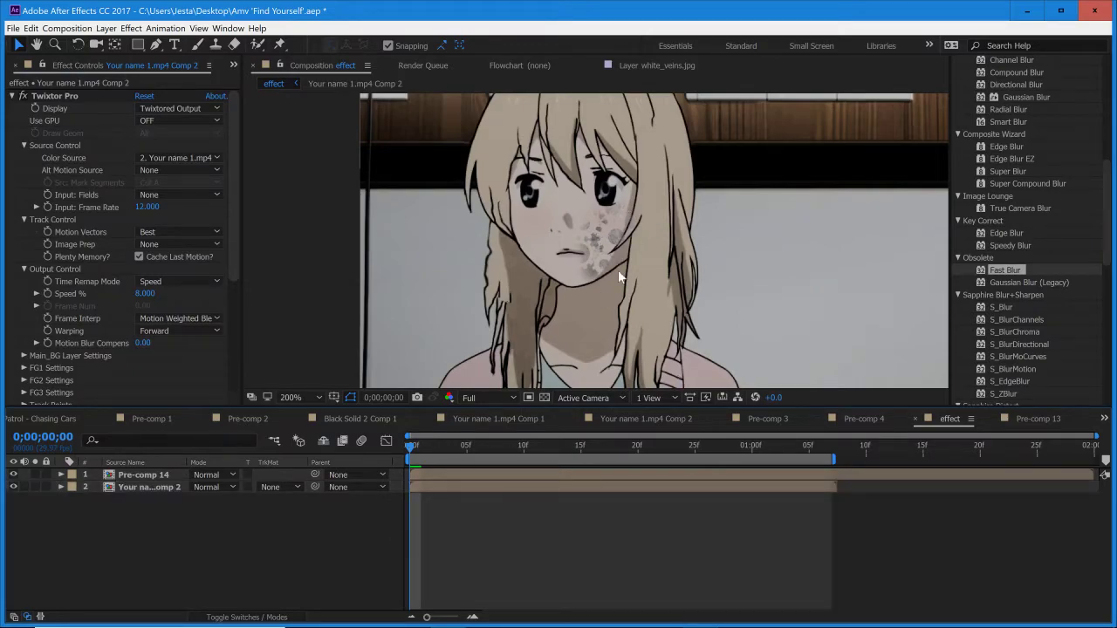
- Set Pre-comp 14's blend mode to Add so the cheek marks glow
click(445, 476)
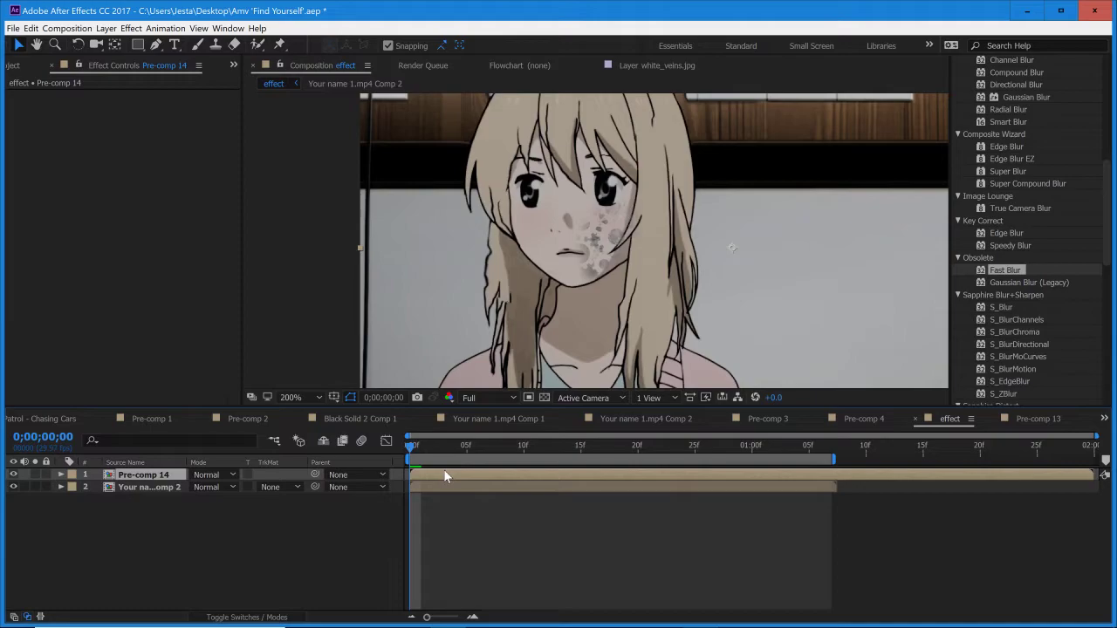
click(229, 475)
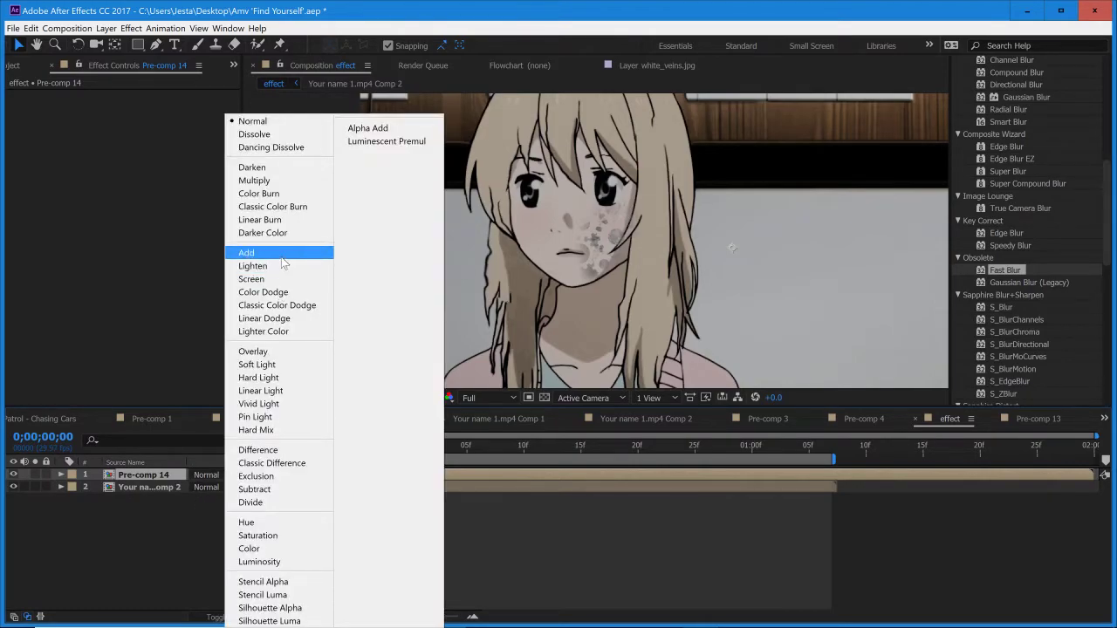
click(253, 253)
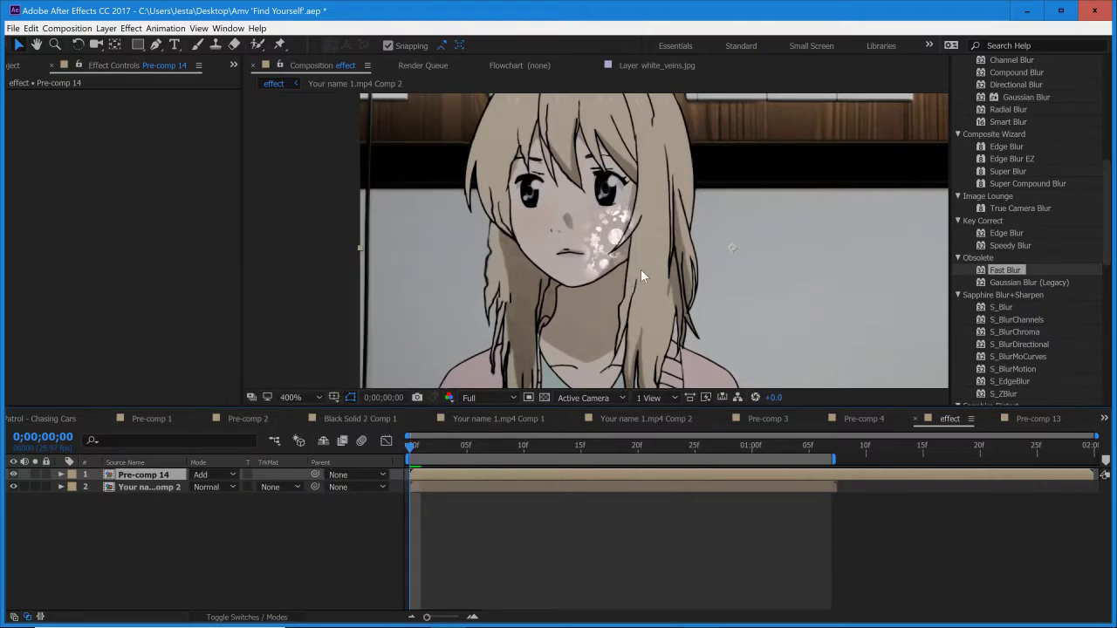
scroll(640, 278, up, 1)
scroll(642, 278, down, 1)
scroll(1030, 288, up, 5)
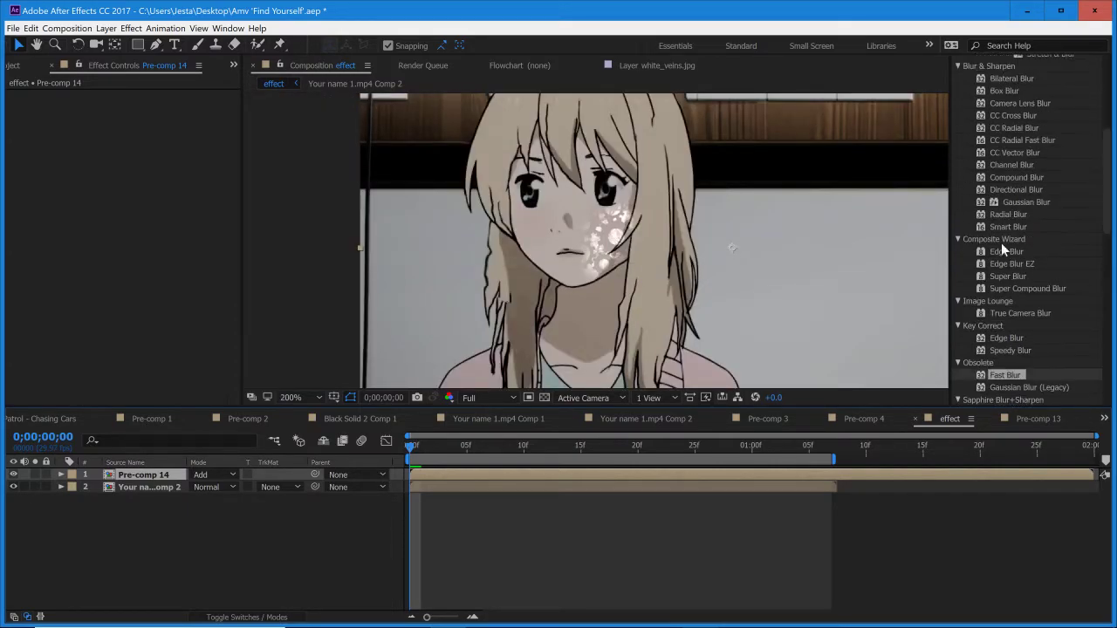
scroll(984, 246, up, 4)
- Apply Curves to Pre-comp 14, raising the red channel and lowering the blue channel
click(1009, 104)
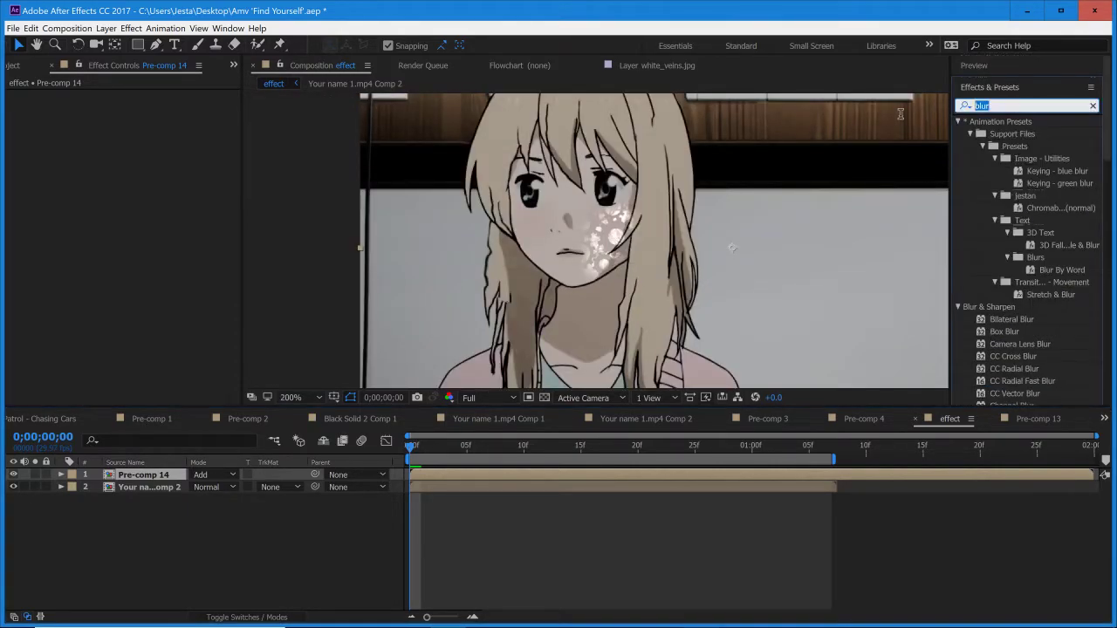
text(curves)
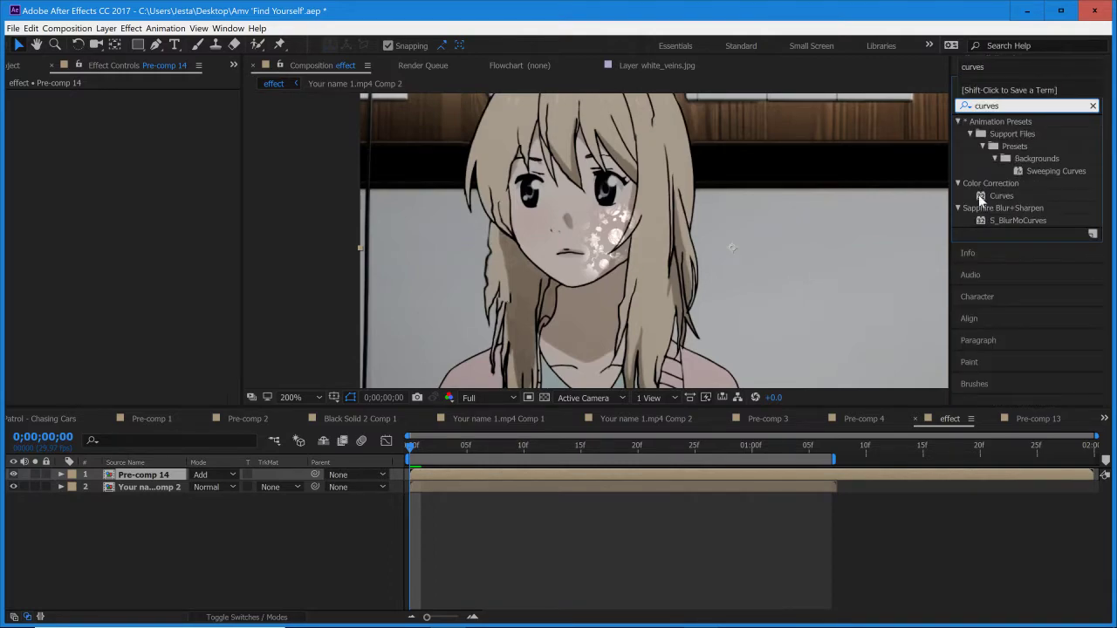
drag(999, 196, 480, 473)
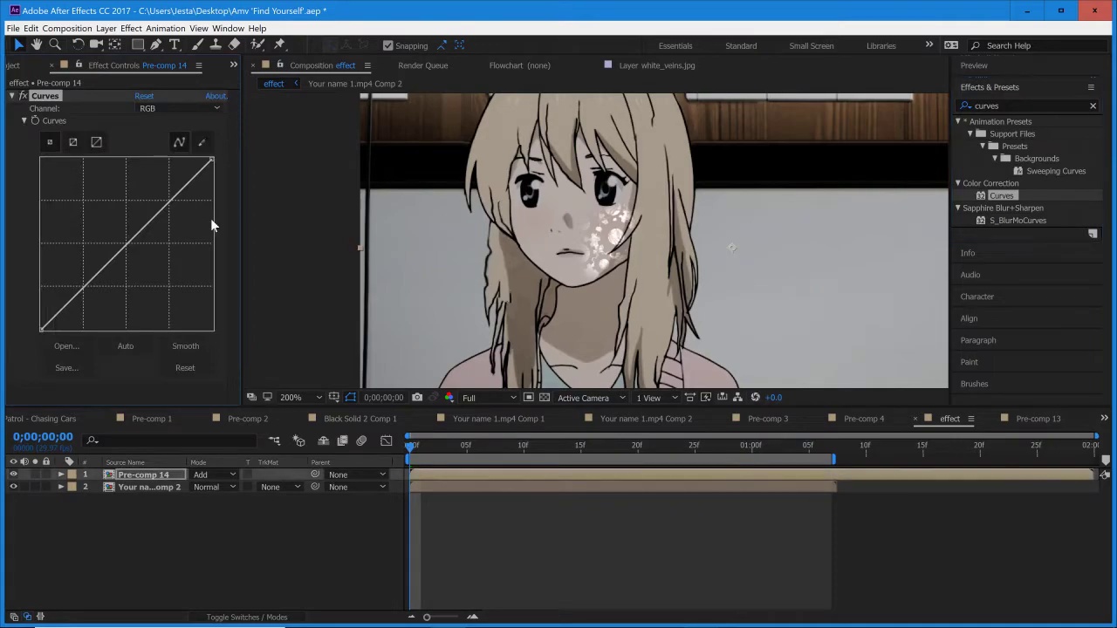
click(172, 108)
click(150, 134)
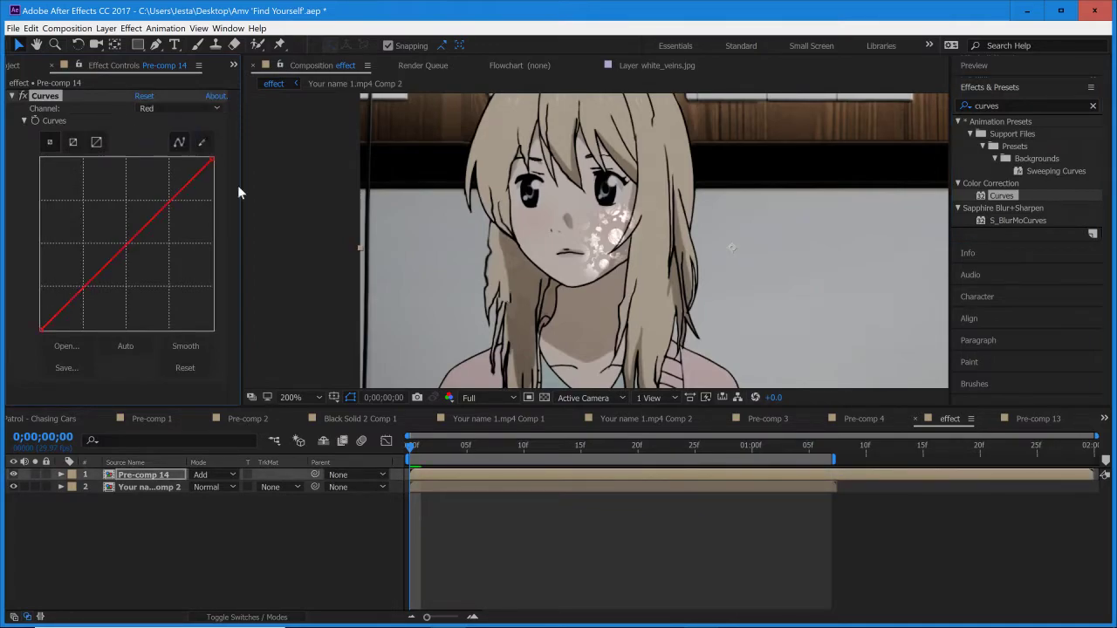
click(103, 227)
click(176, 109)
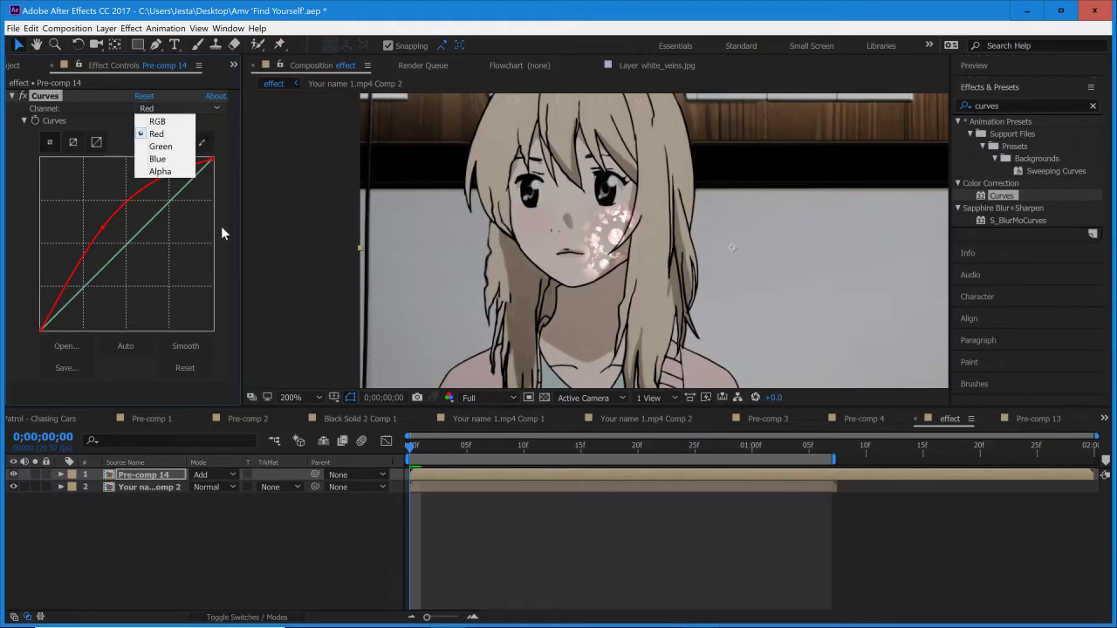
click(185, 159)
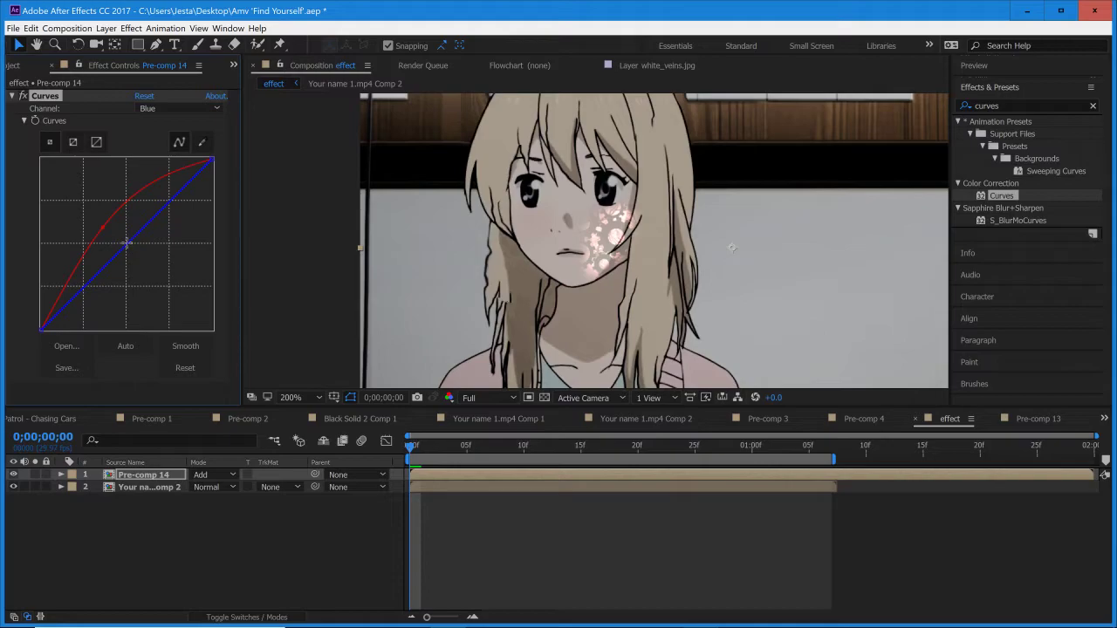
drag(157, 274, 160, 263)
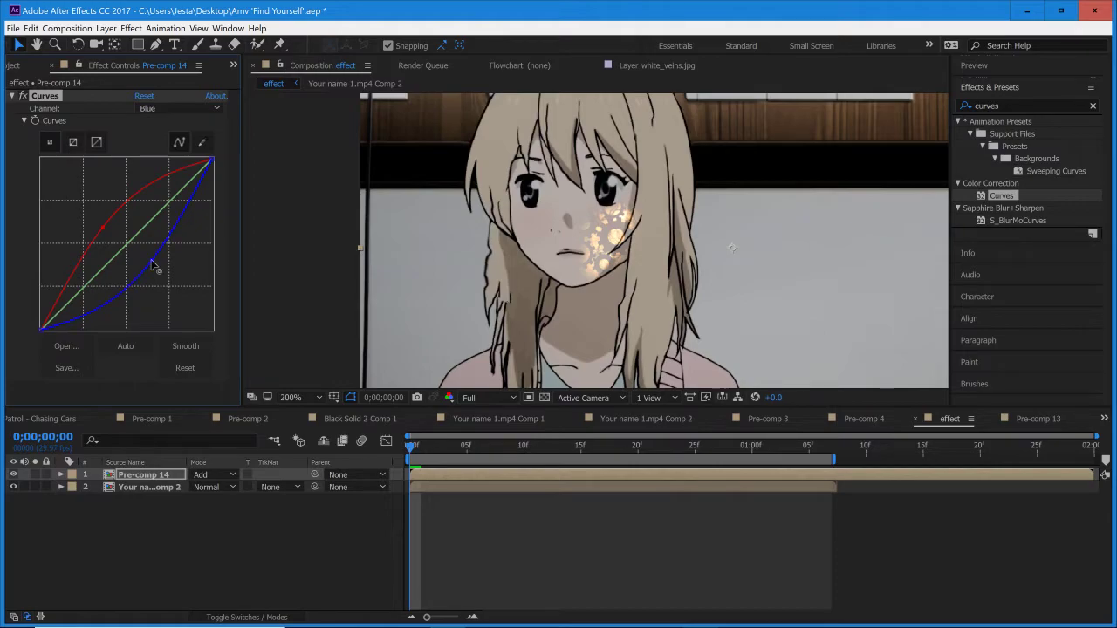
- Bend the Curves green channel into an S-curve, lowering its low point and raising its high point
click(180, 107)
click(174, 149)
click(170, 202)
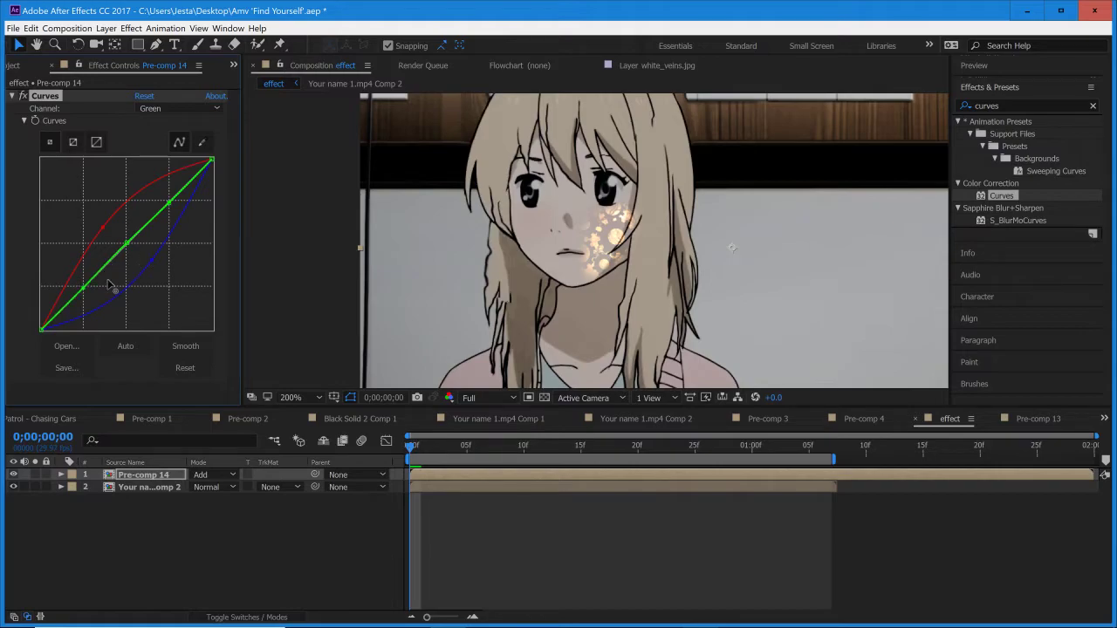
drag(84, 286, 95, 298)
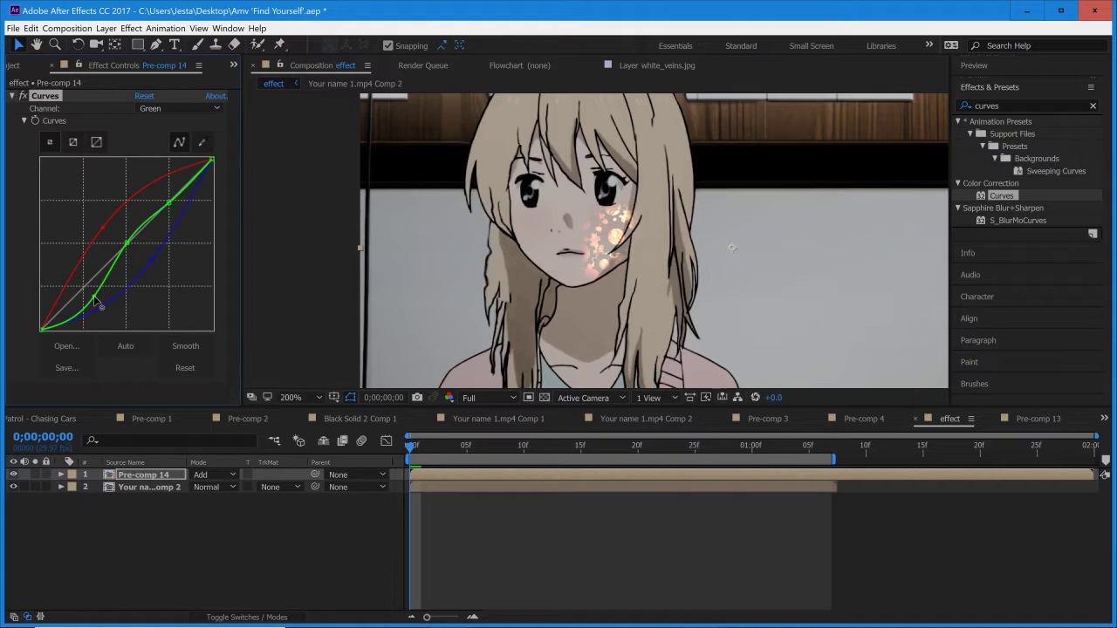
drag(168, 203, 164, 191)
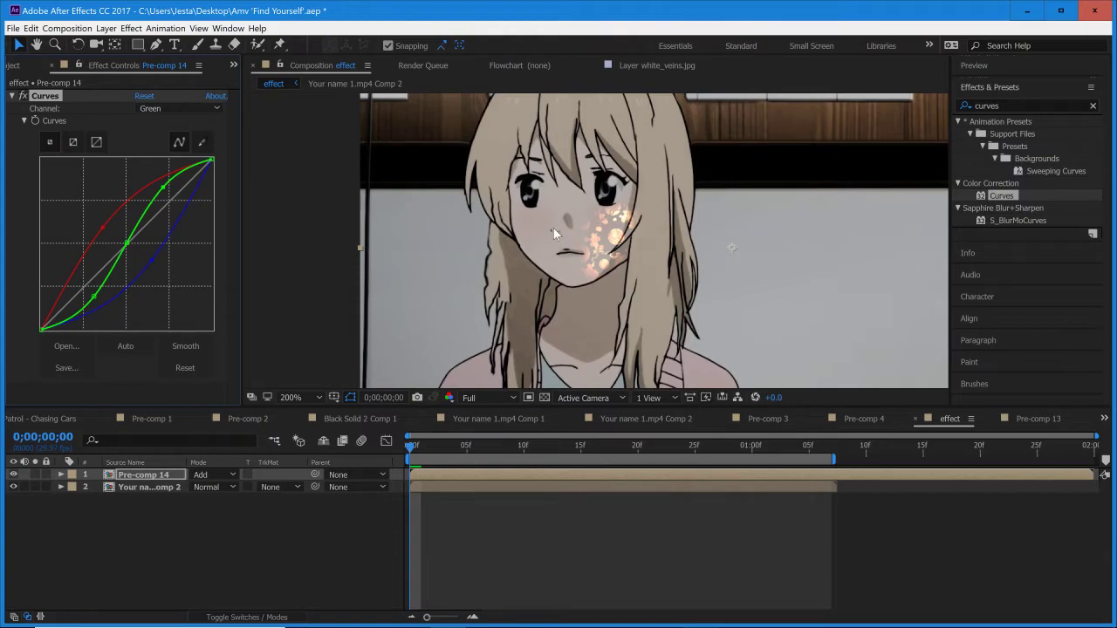
click(104, 228)
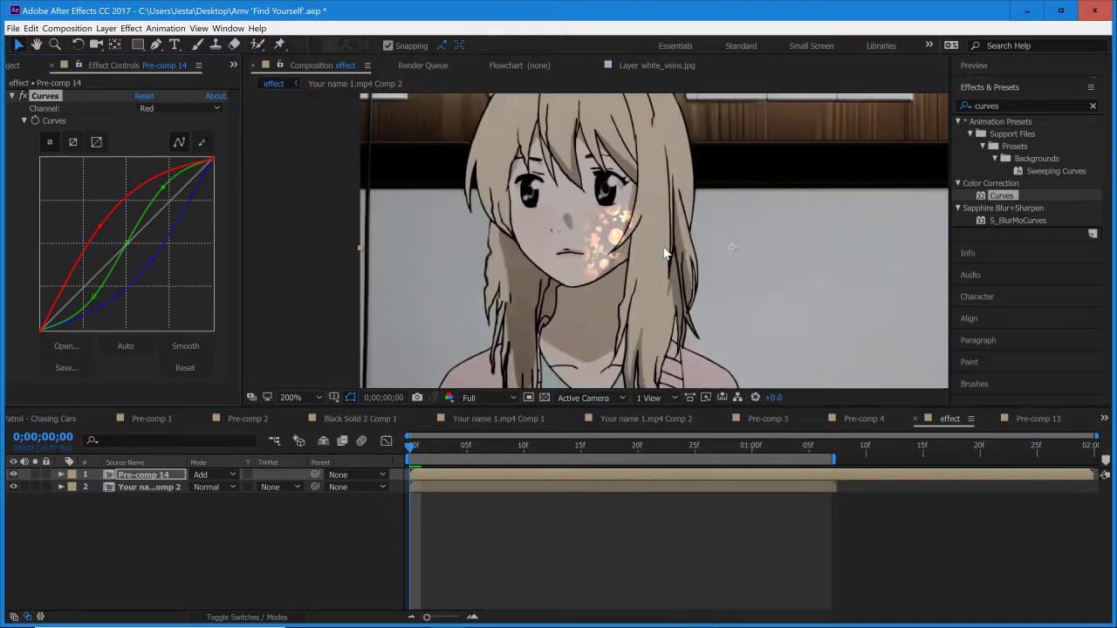
scroll(658, 210, down, 2)
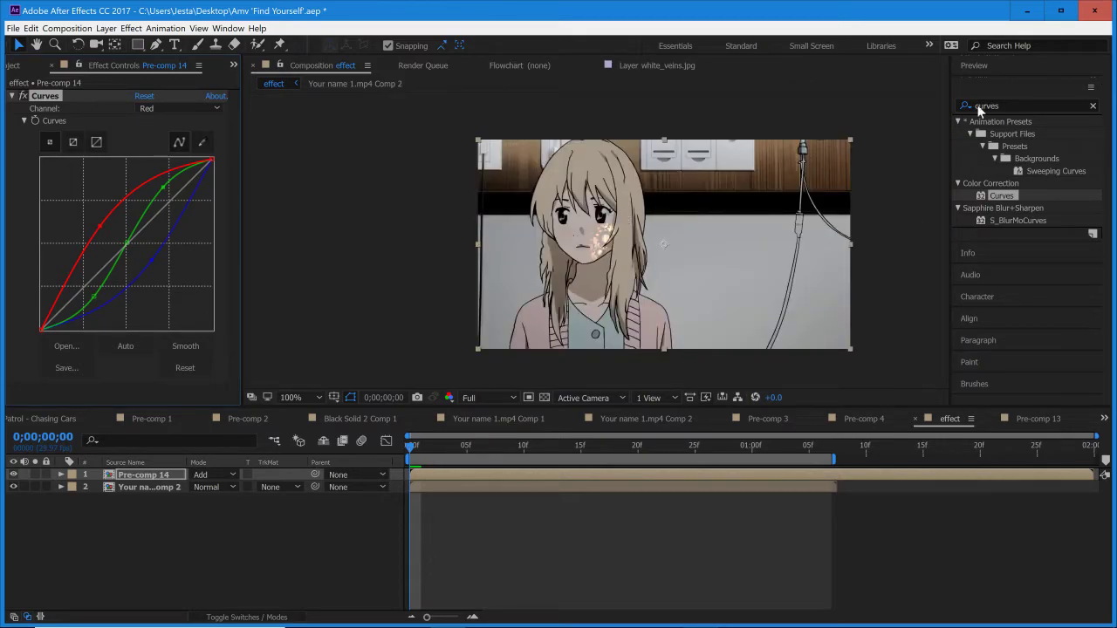
- Play back the effect comp to check the glowing bruise, then return to frame 0 at 200% zoom
click(1000, 70)
click(1025, 85)
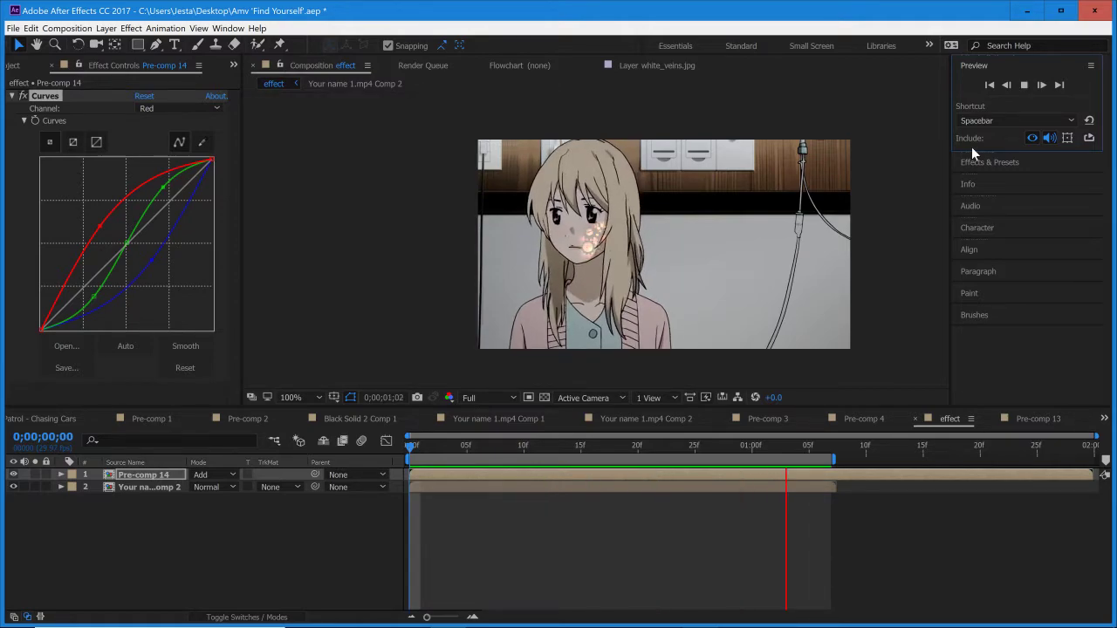
click(411, 449)
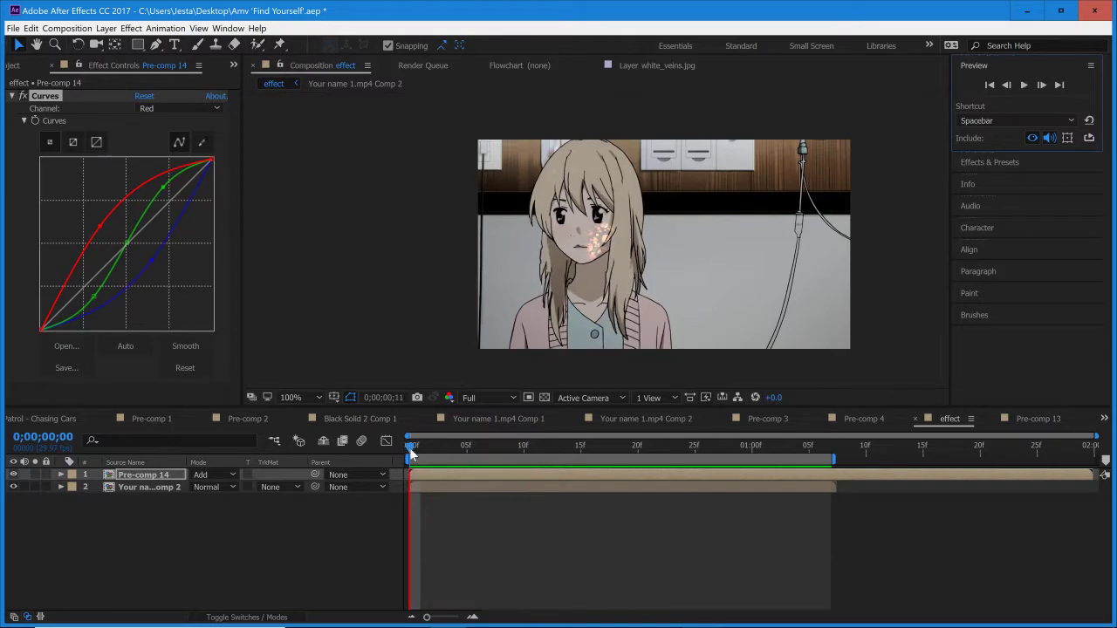
key(period)
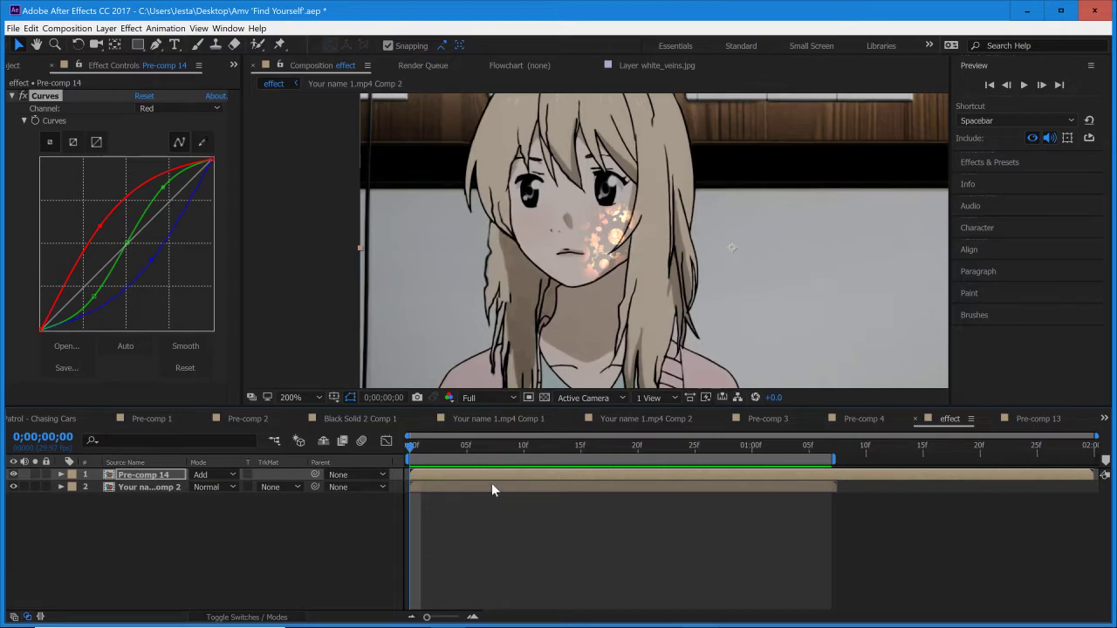
- Open the Pre-comp 14 layer as its own composition from the effect comp
click(1036, 418)
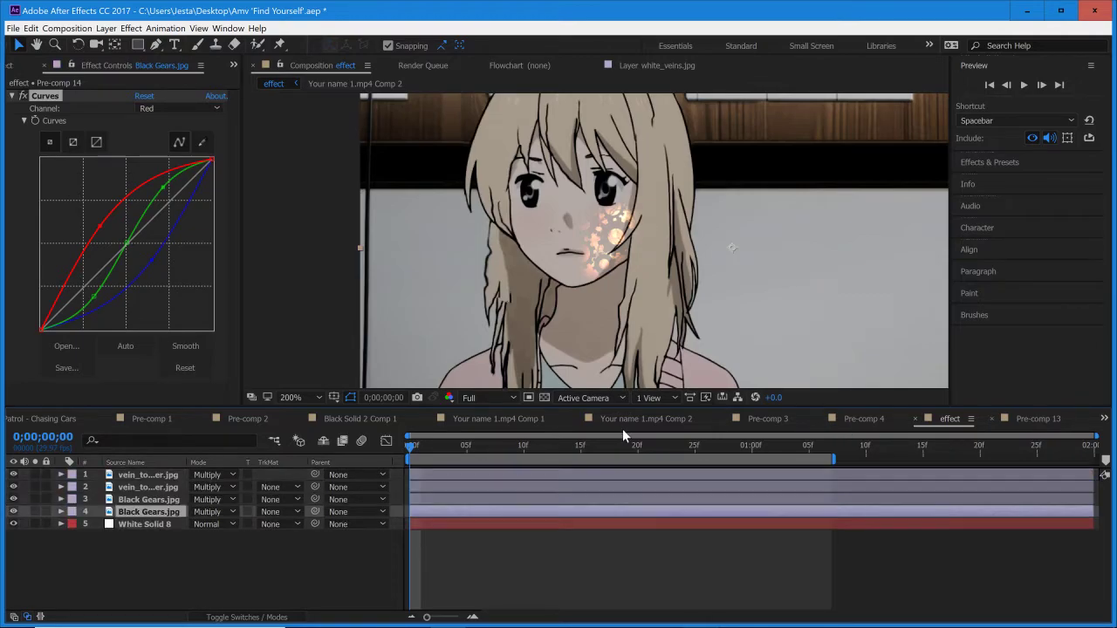
click(949, 420)
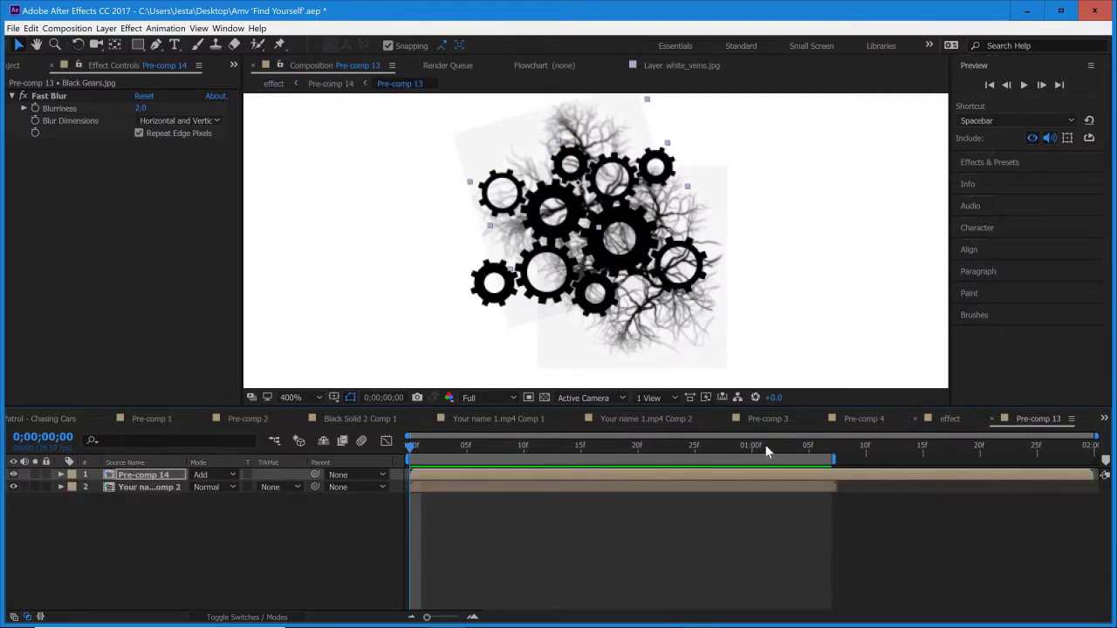
right_click(529, 474)
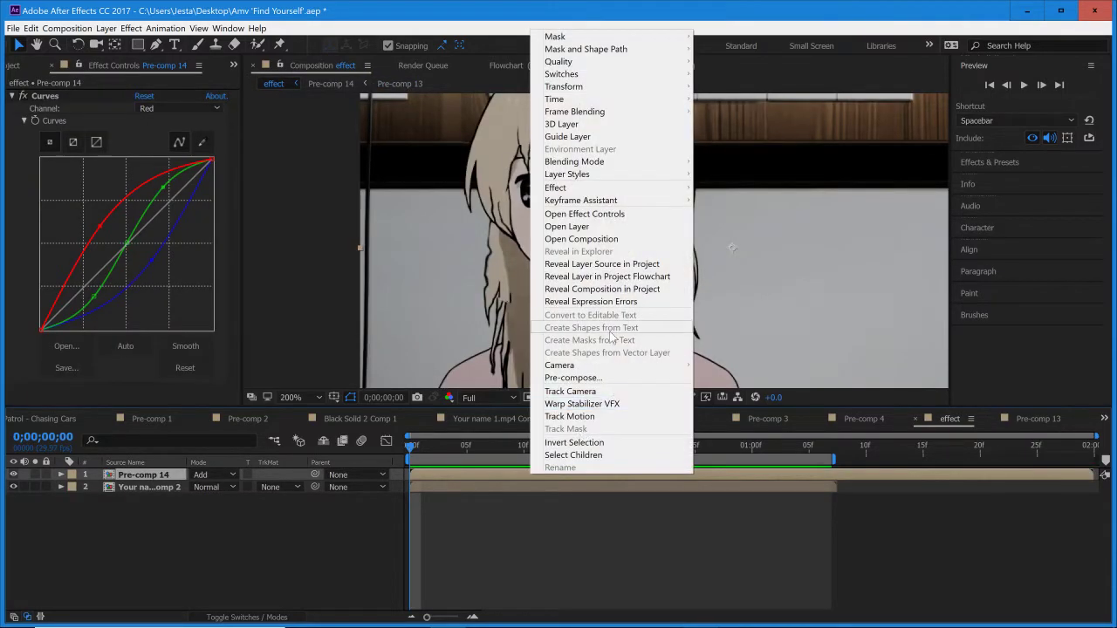
right_click(435, 474)
click(515, 242)
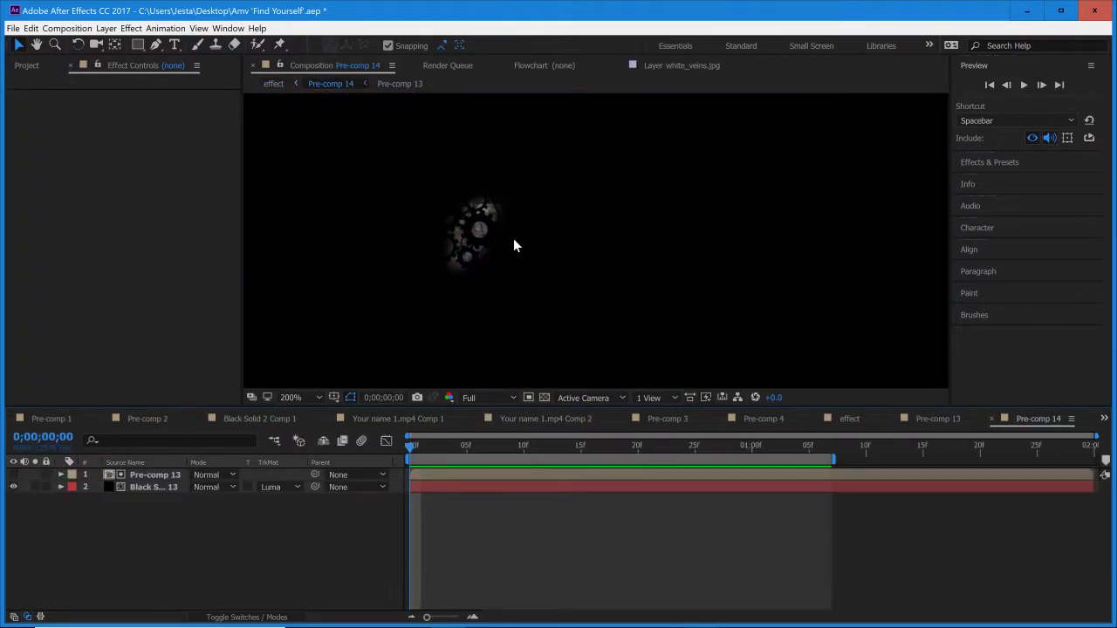
- Select Black Solid 13 to show its Fractal Noise, with the masked noise centred at 400%
click(418, 481)
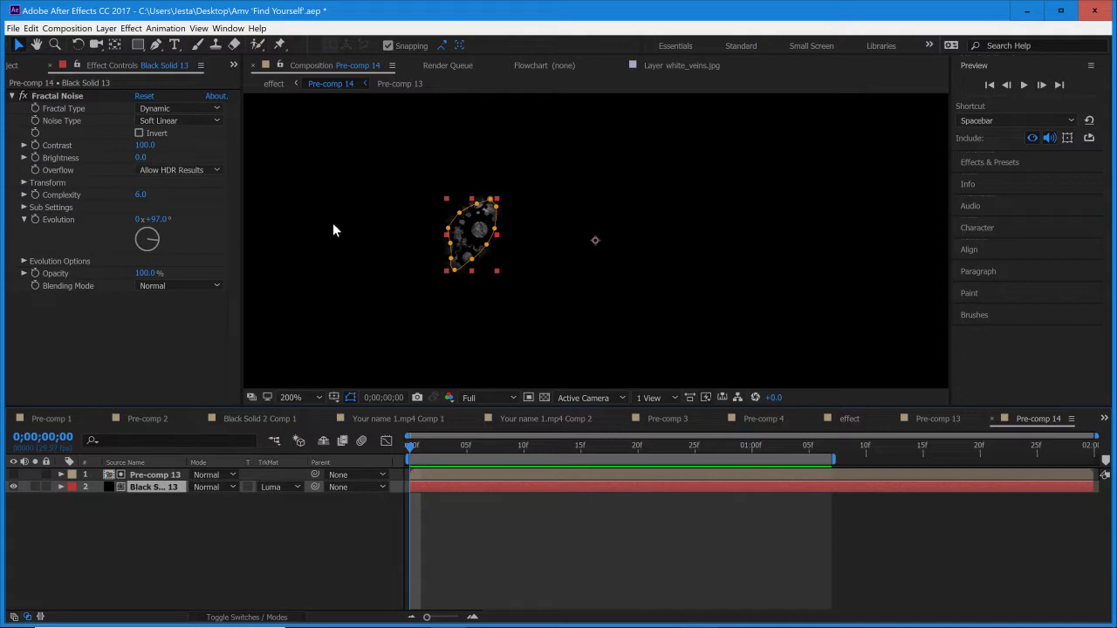
key(period)
drag(437, 273, 628, 280)
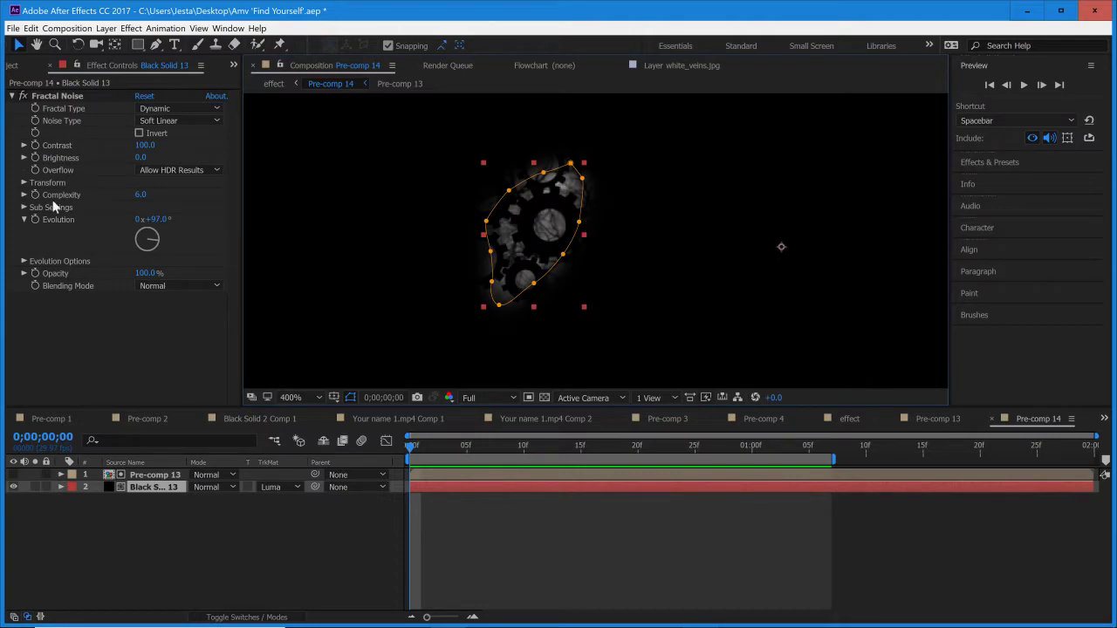
- Keyframe Fractal Noise Offset Turbulence and set it to 589,360 at about 1;07
click(23, 184)
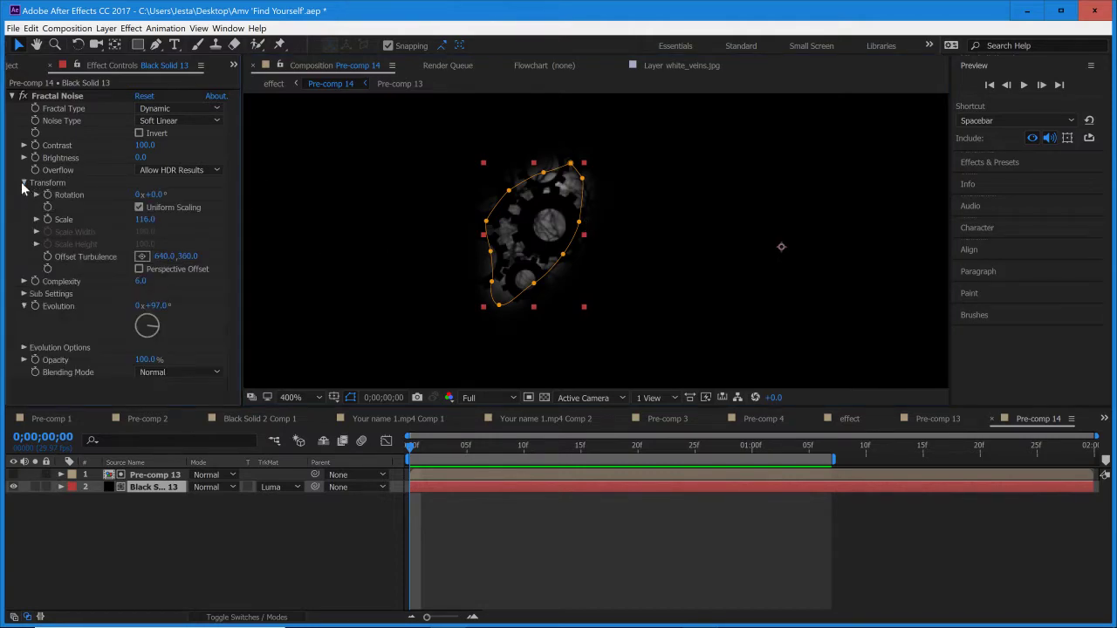
click(416, 487)
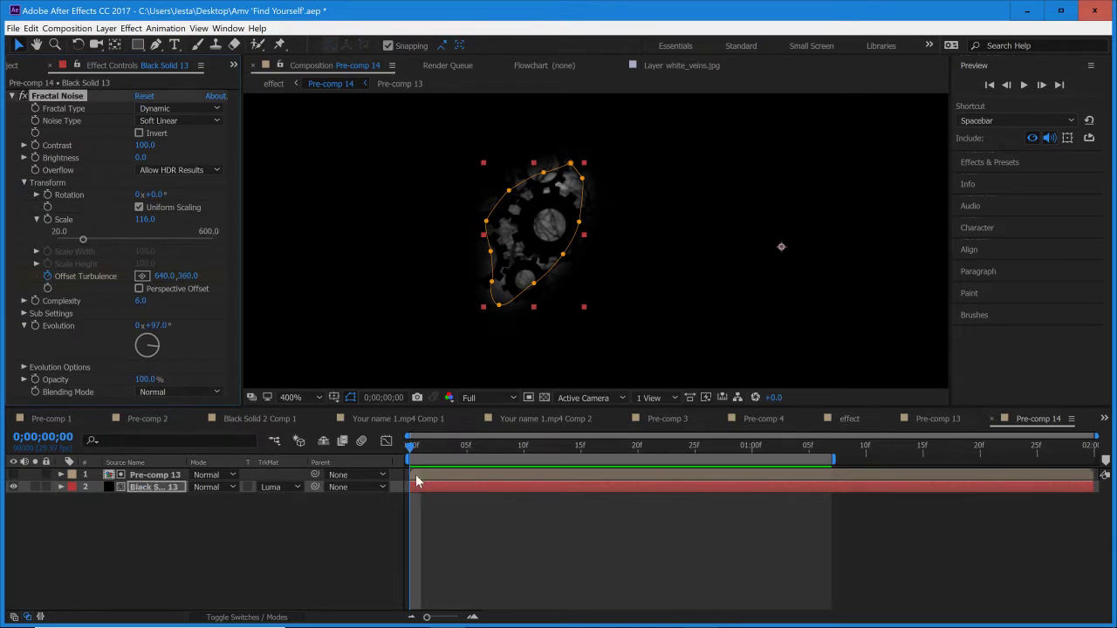
key(u)
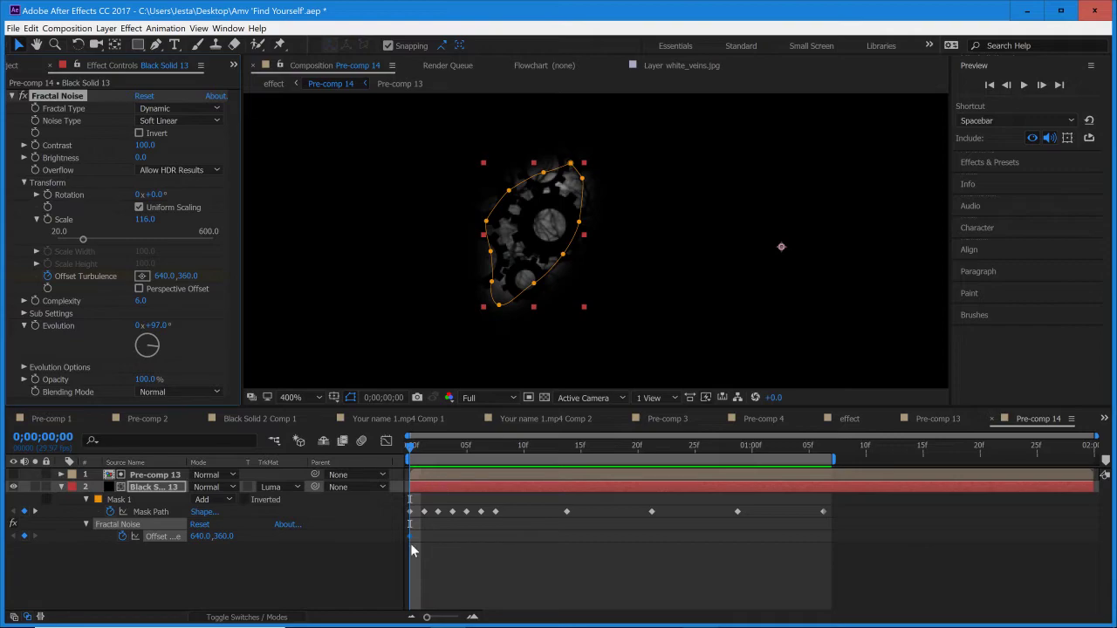
key(space)
drag(807, 484, 831, 486)
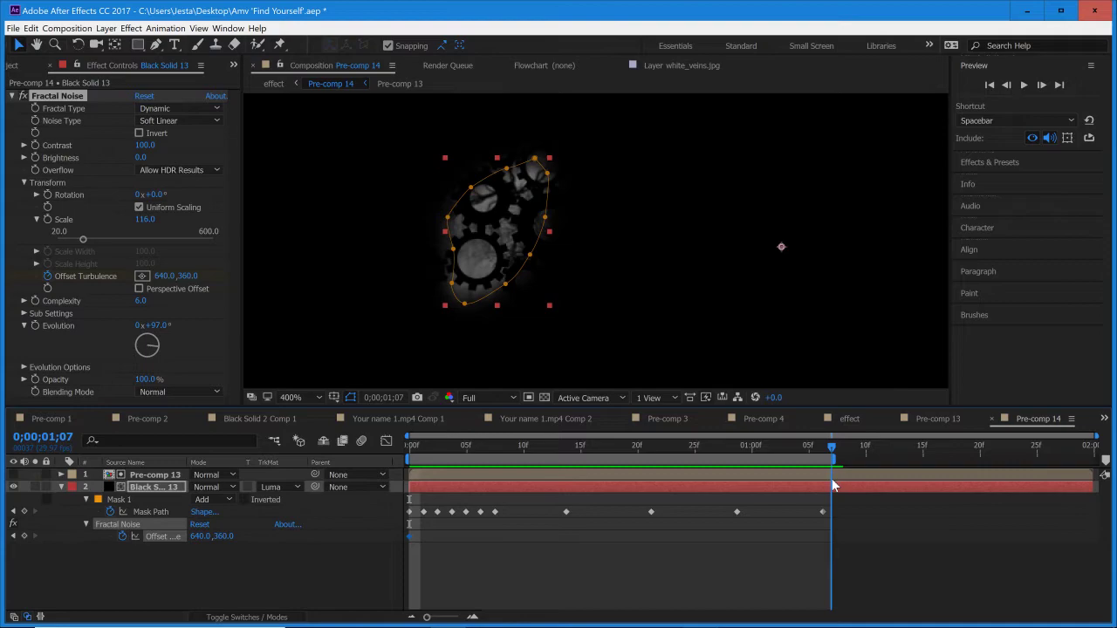
click(25, 536)
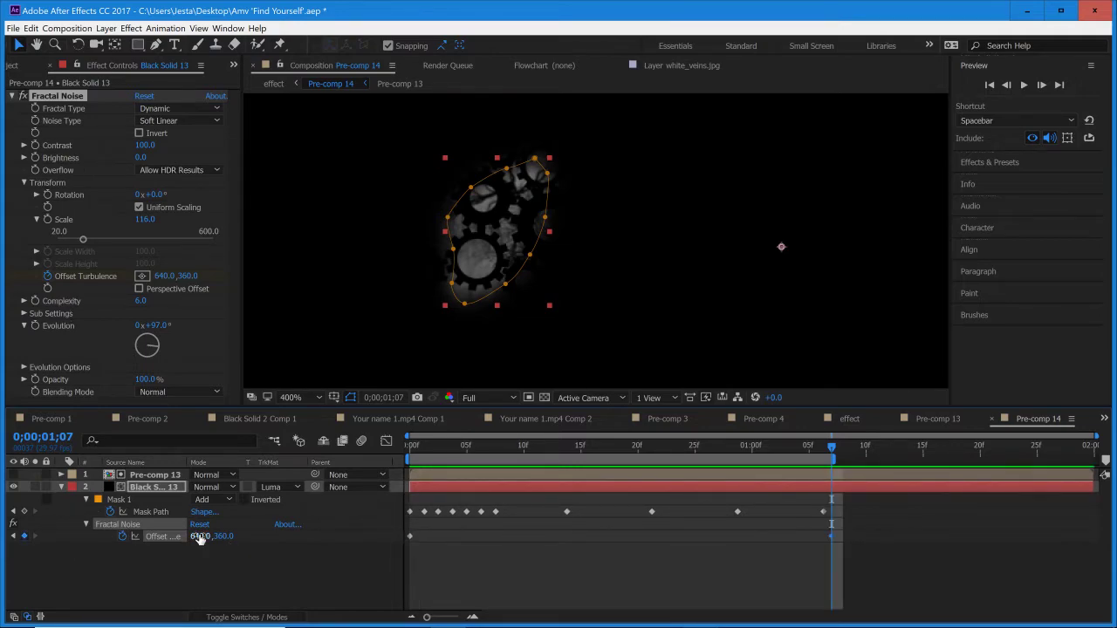
drag(216, 536, 168, 543)
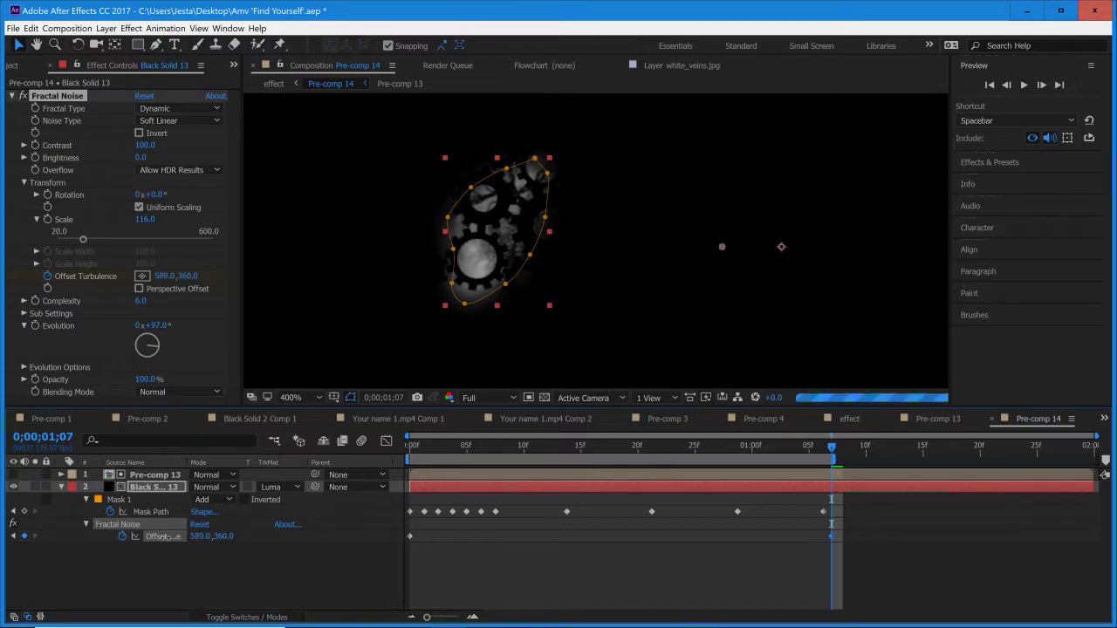
- Preview the drifting noise from the first frame, then show Pre-comp 13
click(410, 454)
click(1026, 85)
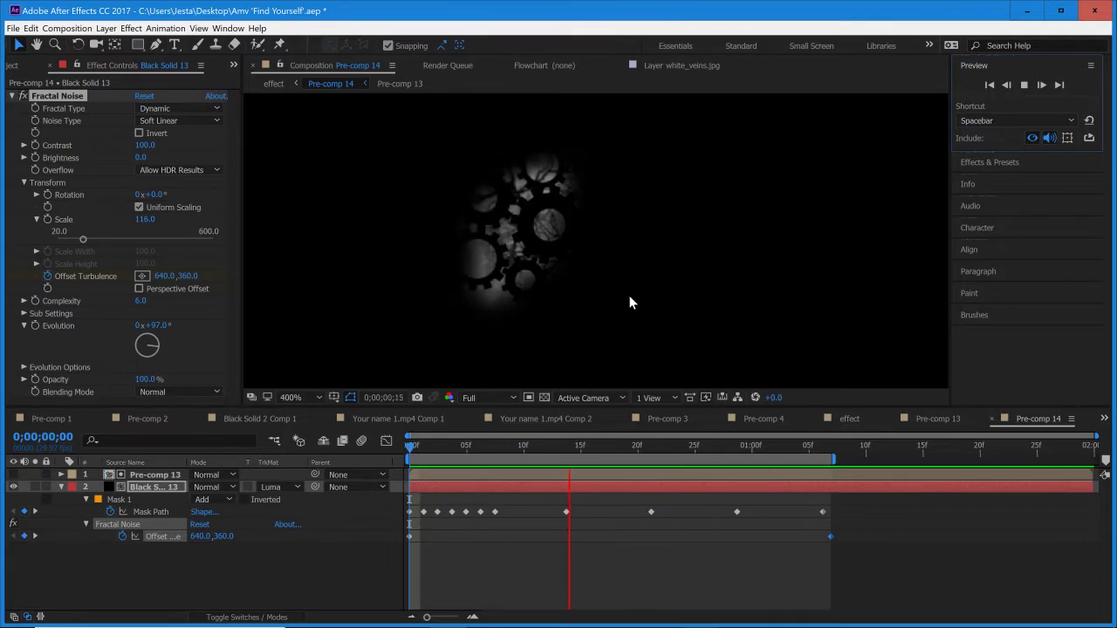
click(413, 455)
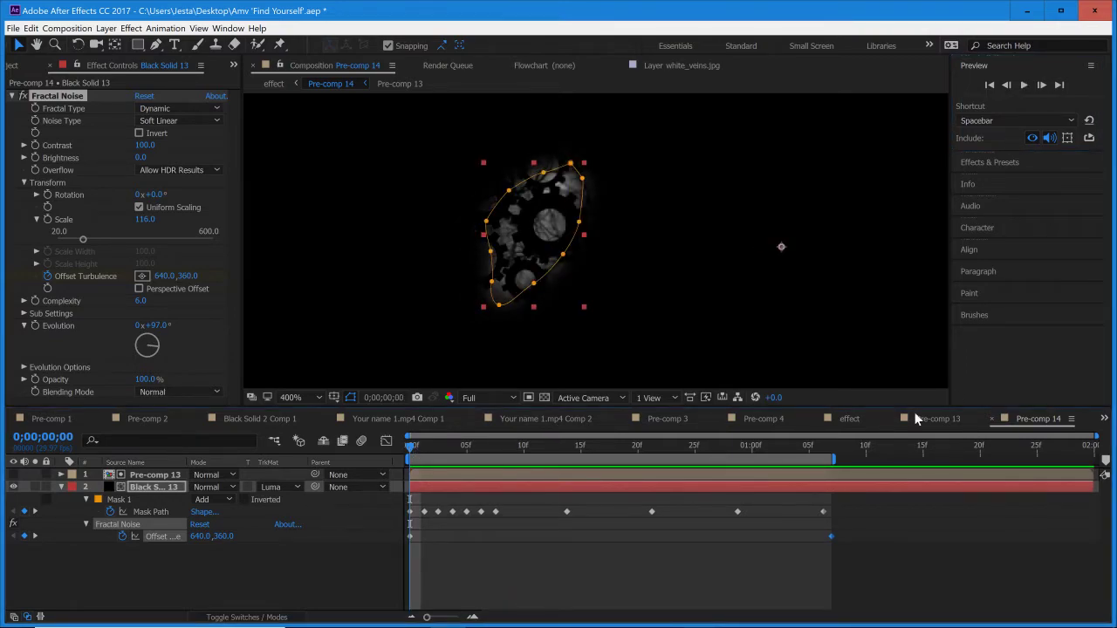
click(934, 422)
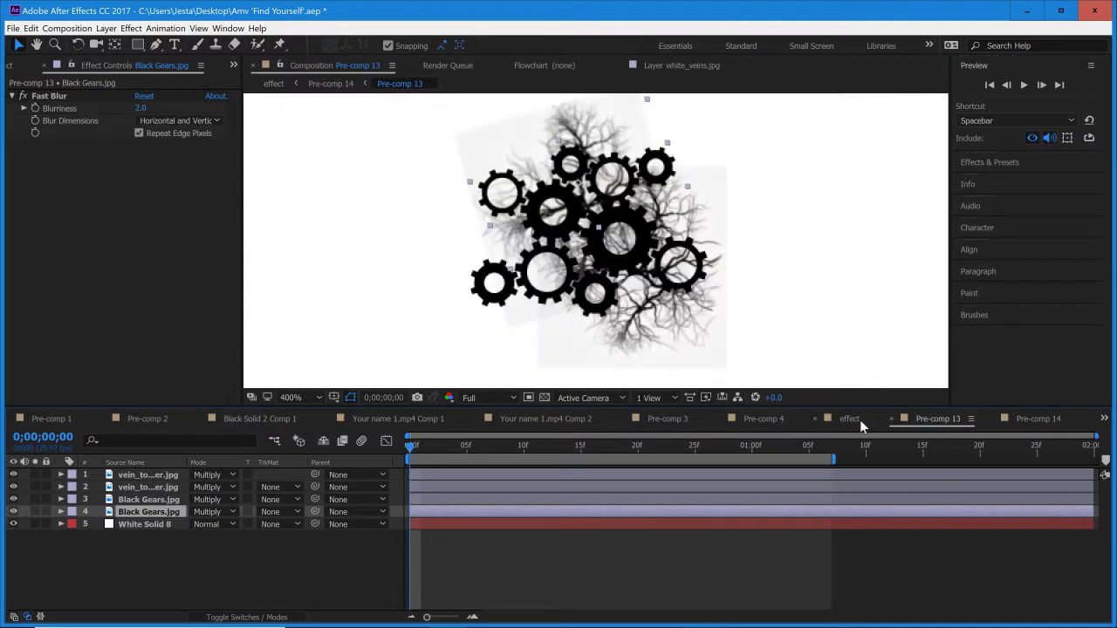
click(859, 420)
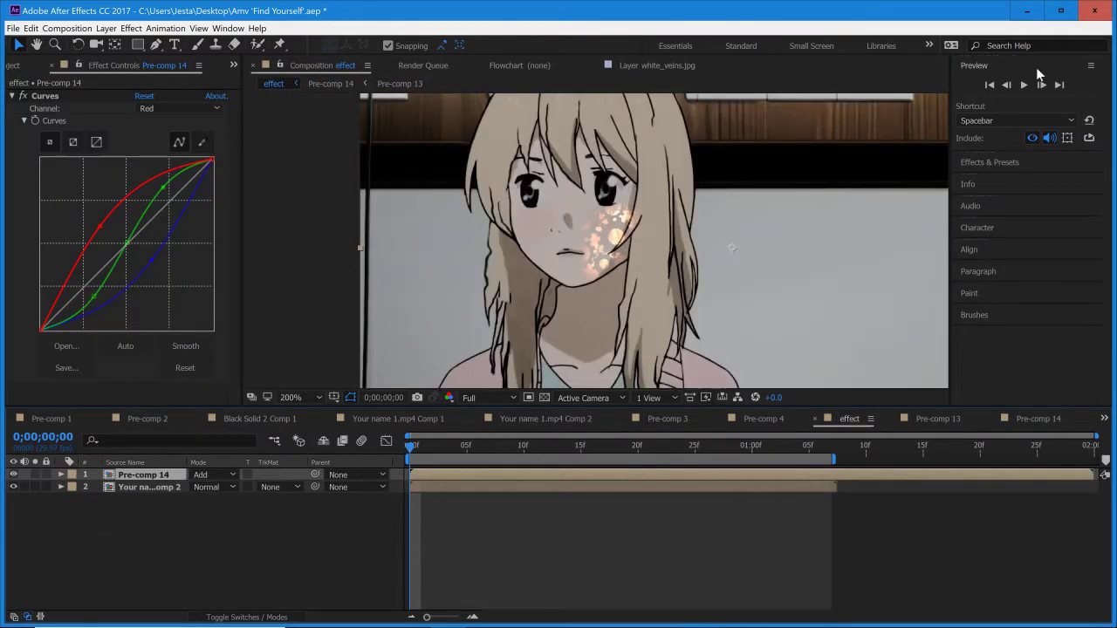
click(1024, 84)
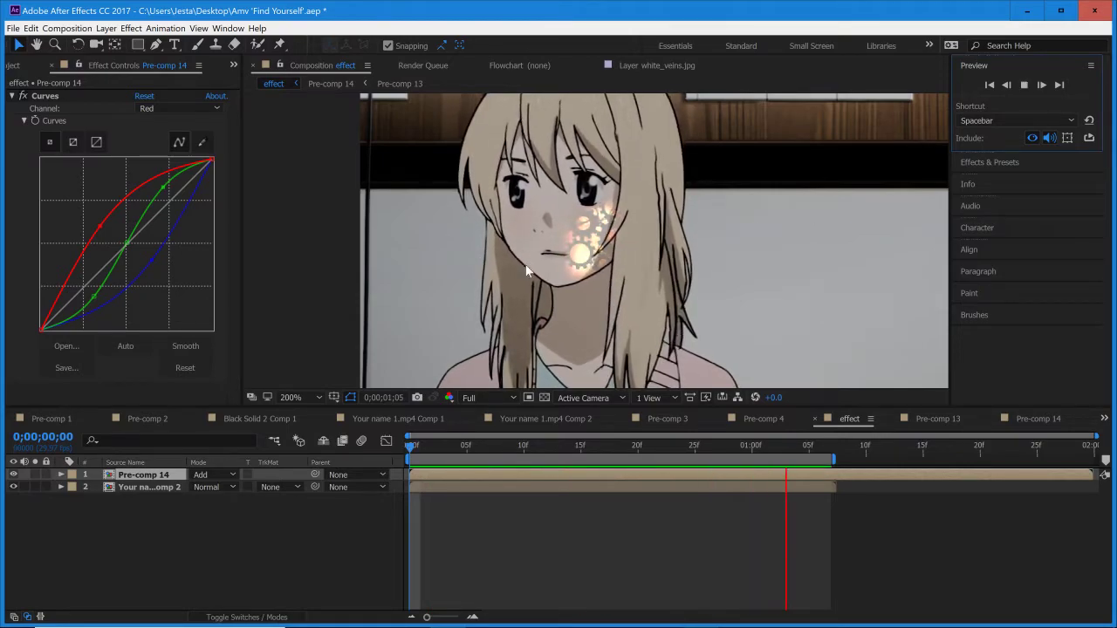
scroll(597, 254, down, 2)
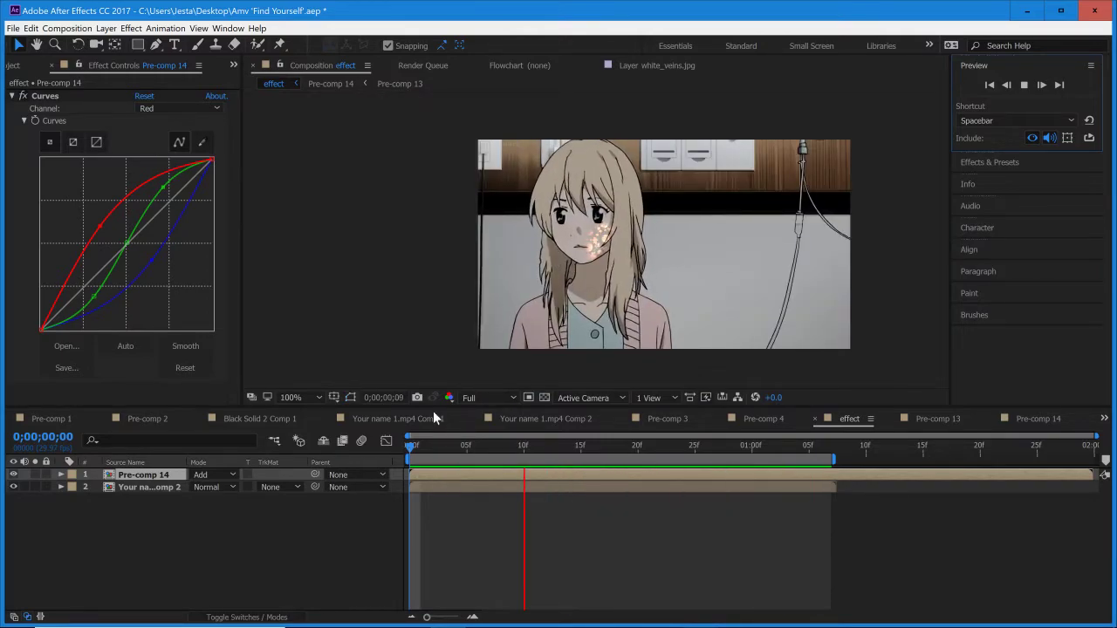
click(411, 442)
scroll(702, 284, up, 2)
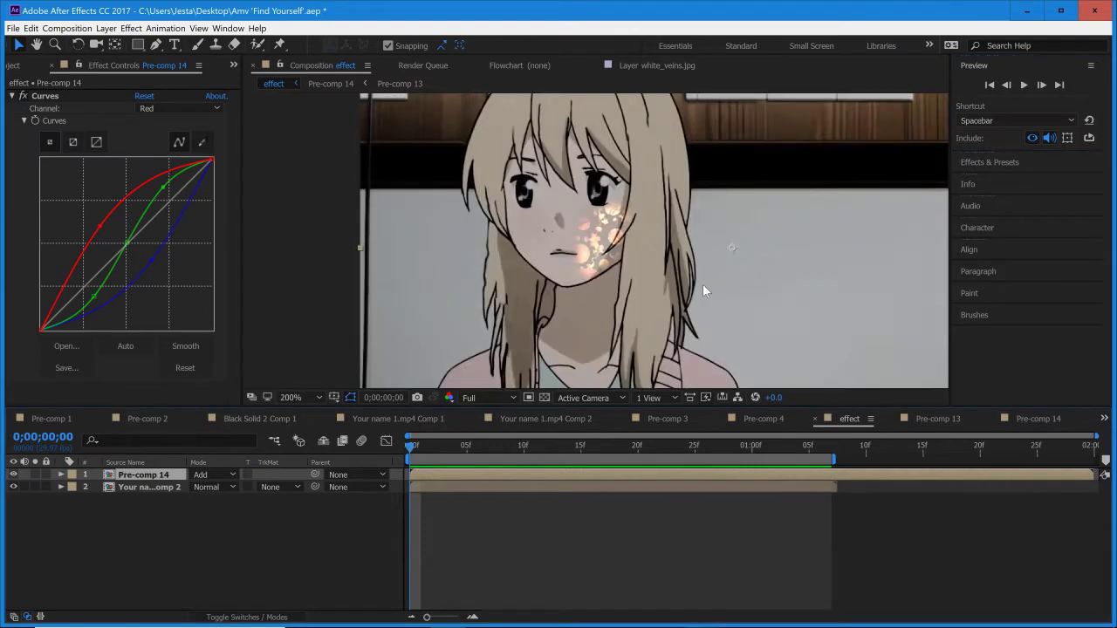
click(1034, 420)
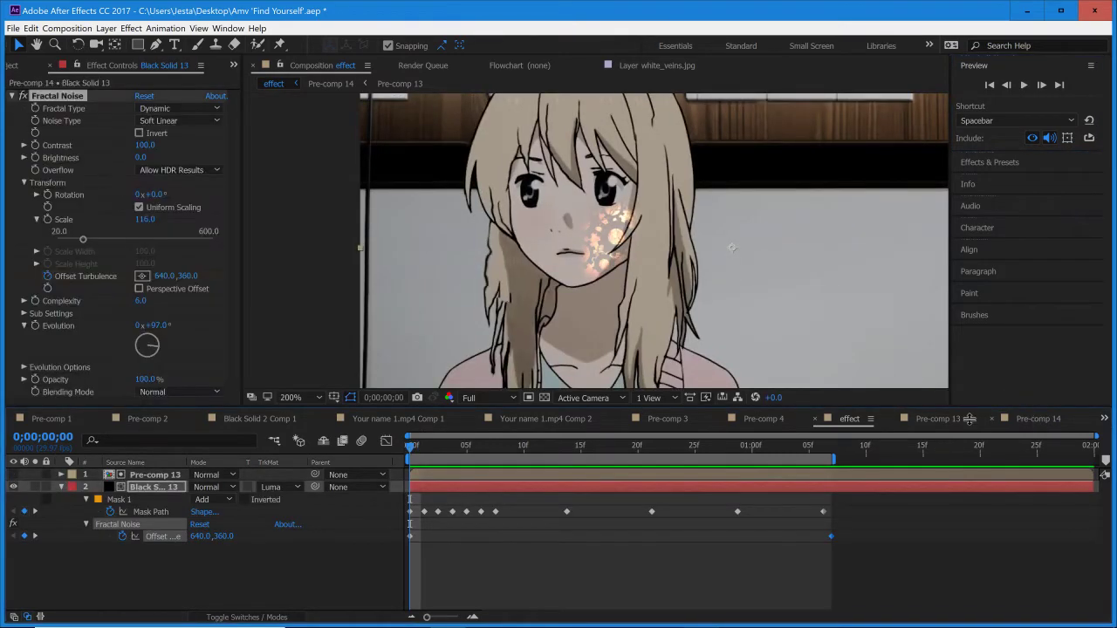
click(941, 419)
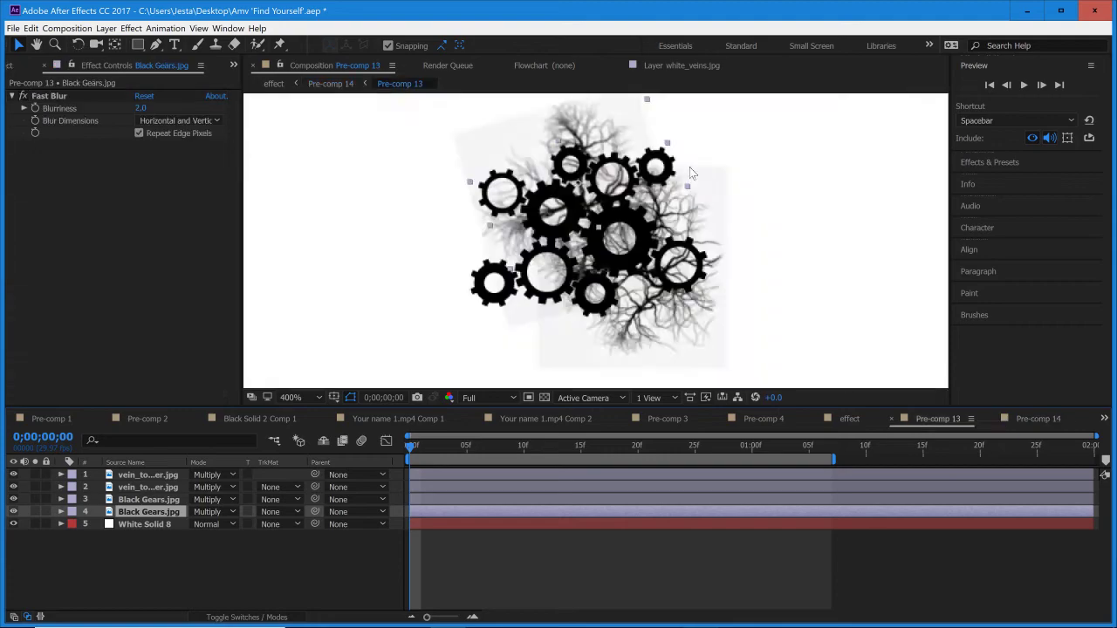
- Select vein_together.jpg and the other three image layers and reveal their Position
click(428, 473)
shift+click(454, 511)
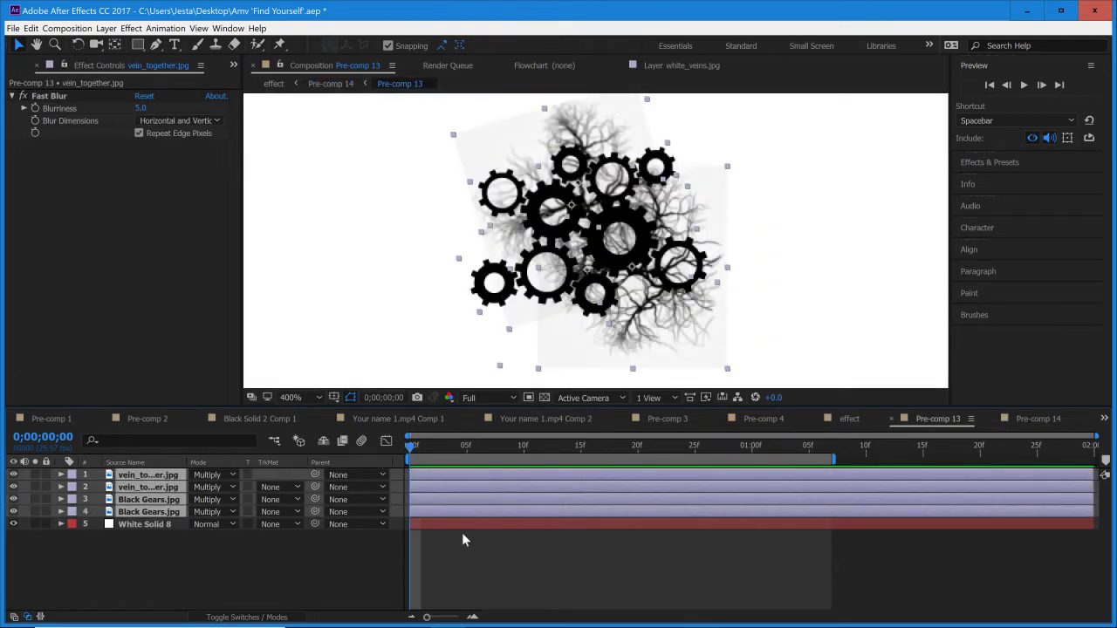
key(F2)
click(445, 480)
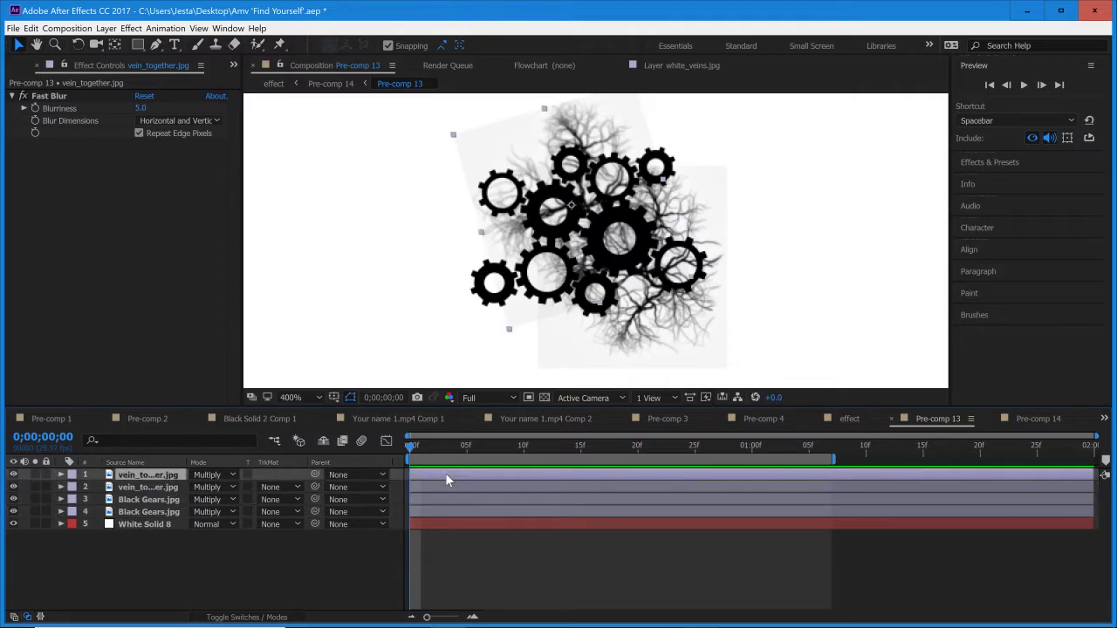
shift+click(438, 515)
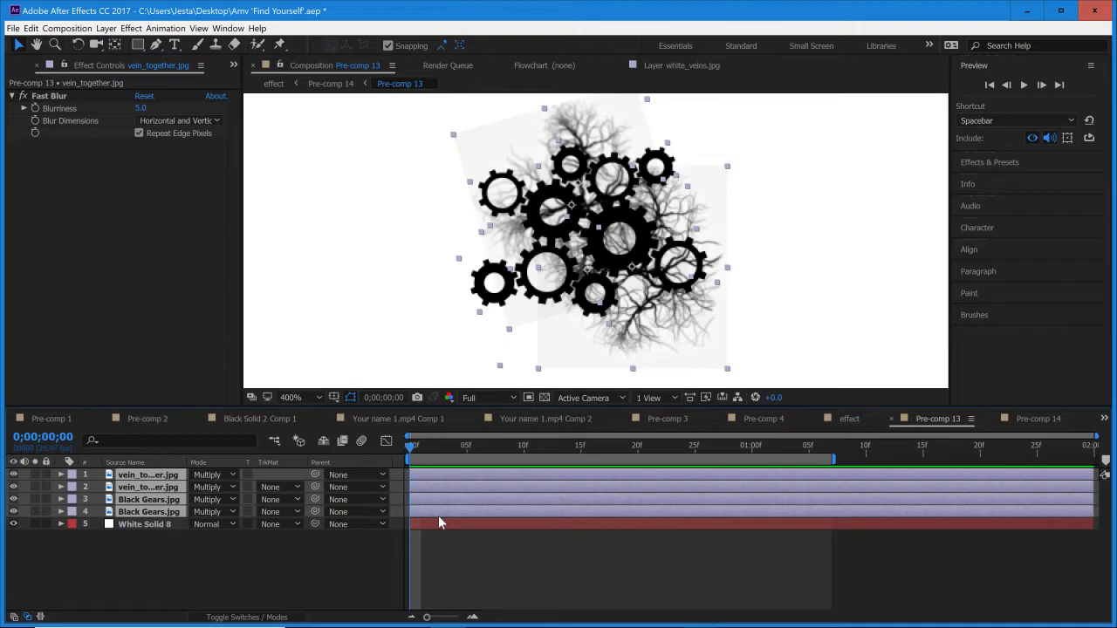
key(p)
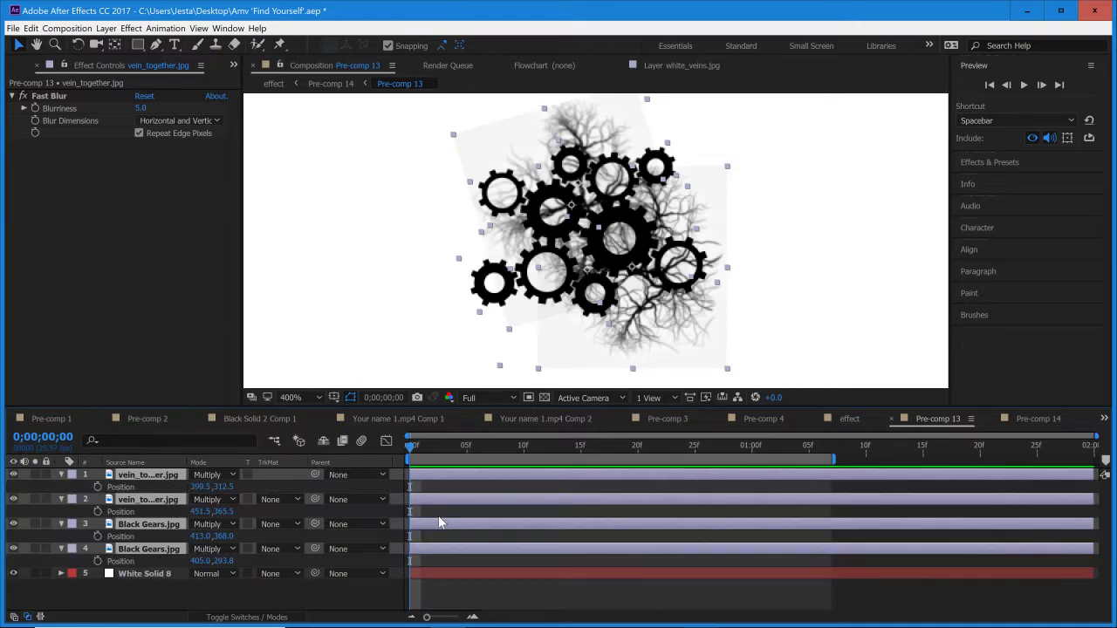
- Keyframe all four layers' Position at 0;00, nudge them right at 0;01;07, then preview
click(96, 487)
key(alt+shift+p)
key(shift+End)
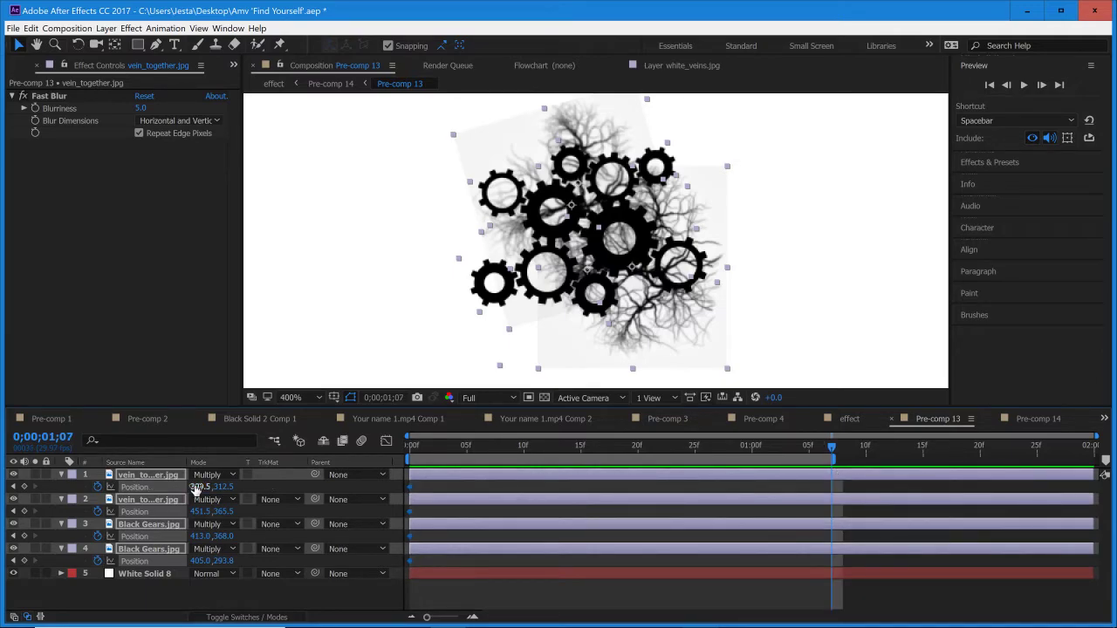
drag(199, 486, 206, 486)
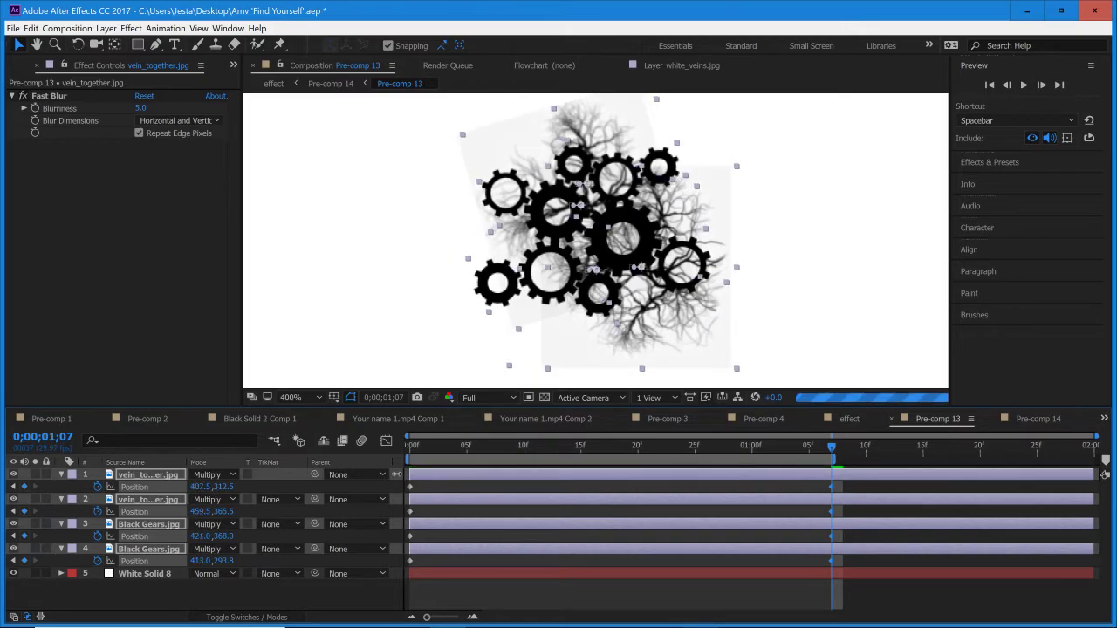
click(412, 450)
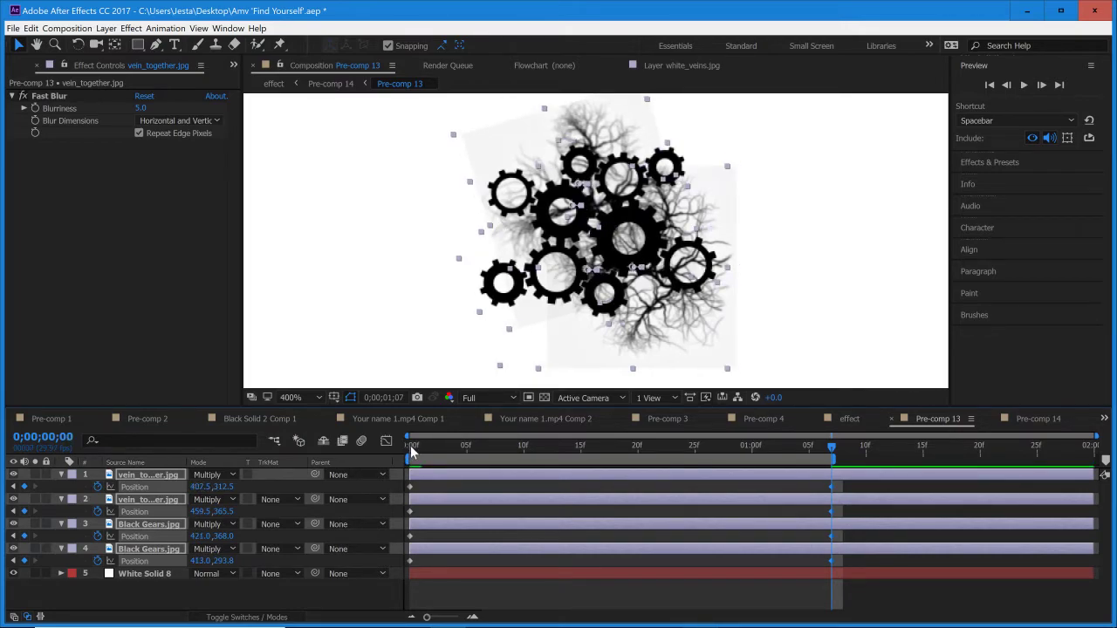
click(1022, 87)
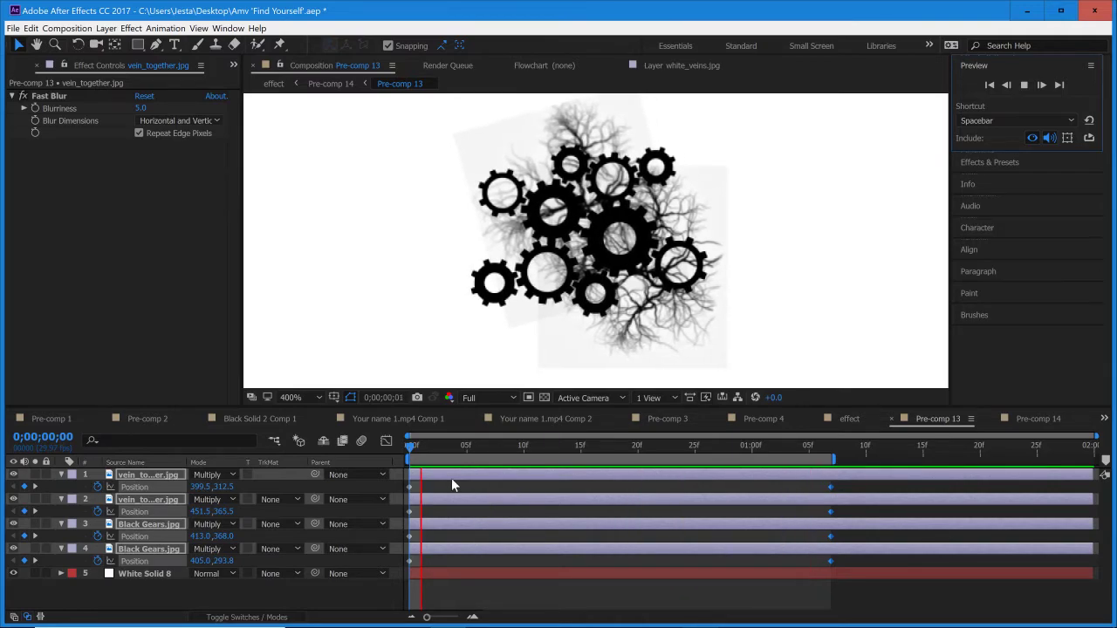
click(923, 446)
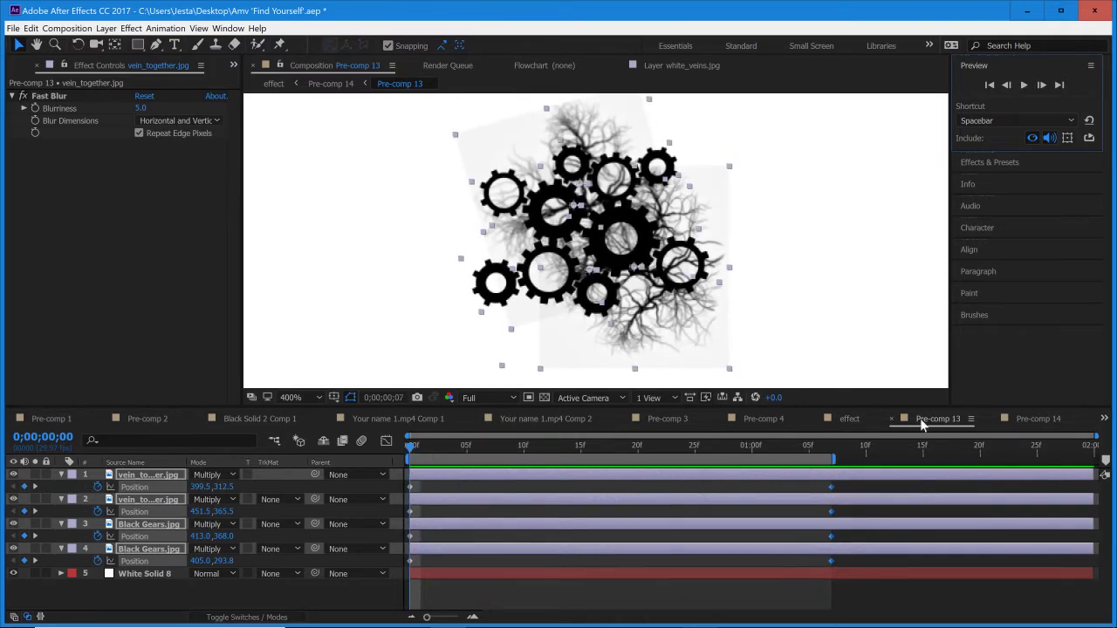
- Show the effect composition at its first frame, zoomed out to 100%
click(851, 420)
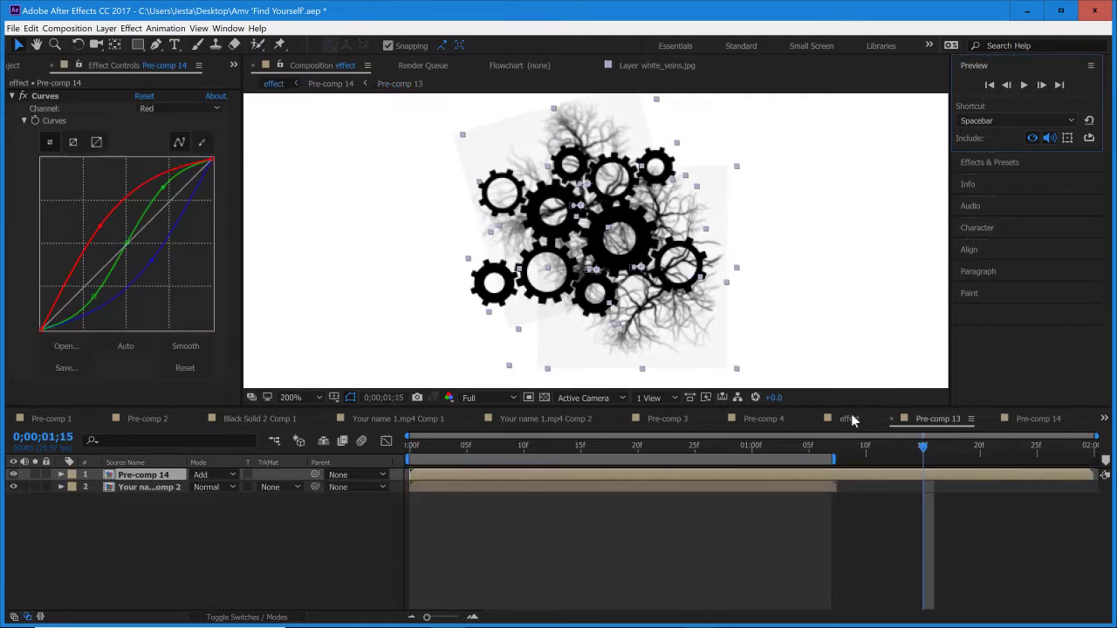
click(467, 445)
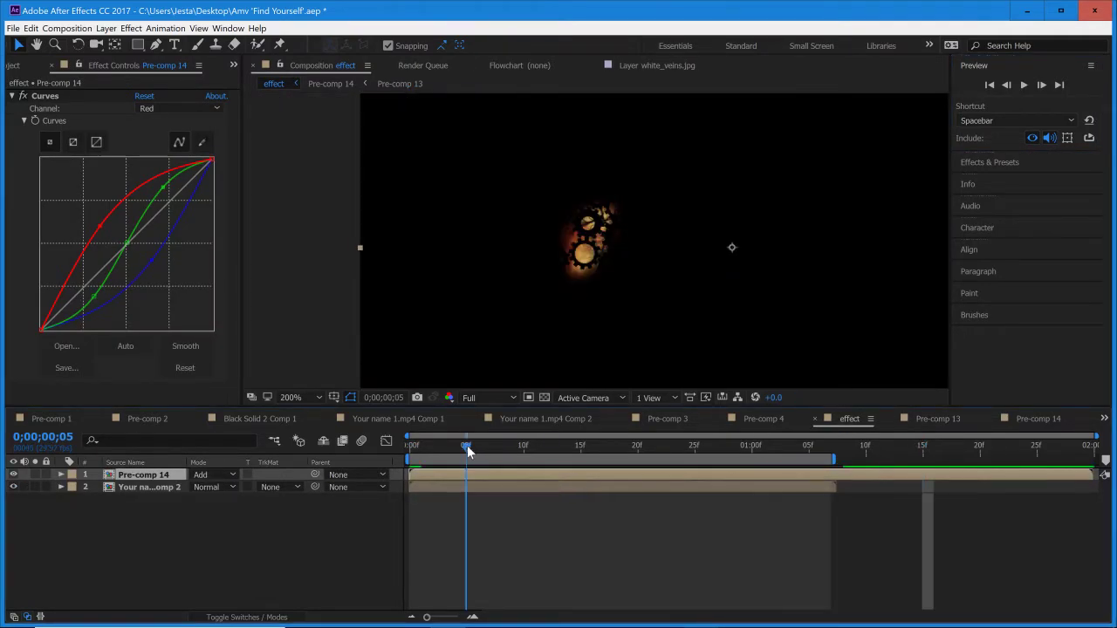
click(399, 447)
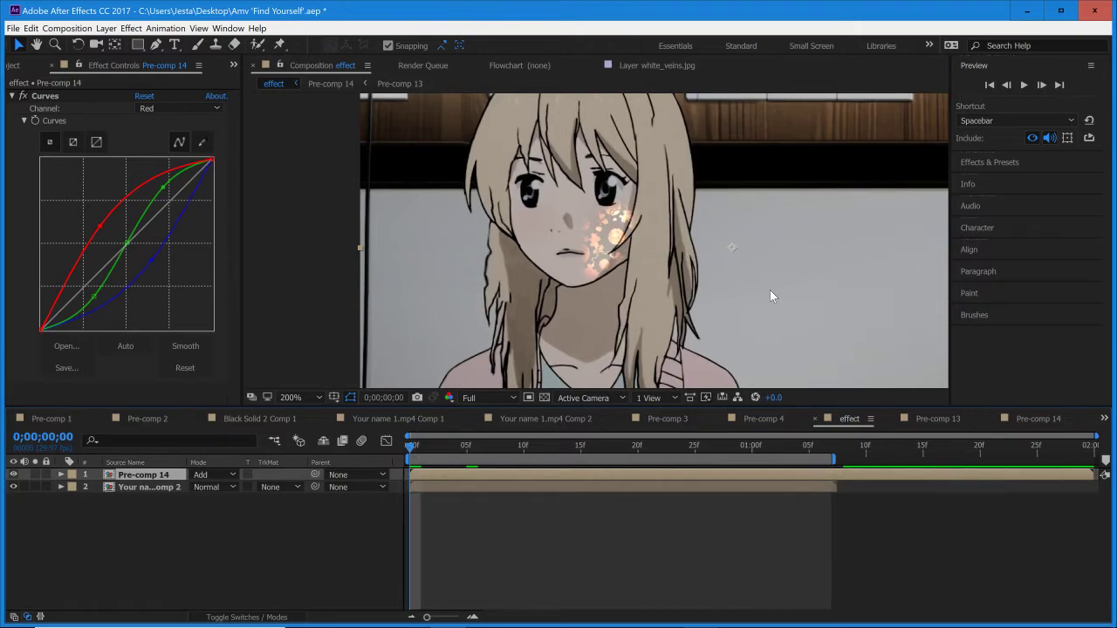
key(comma)
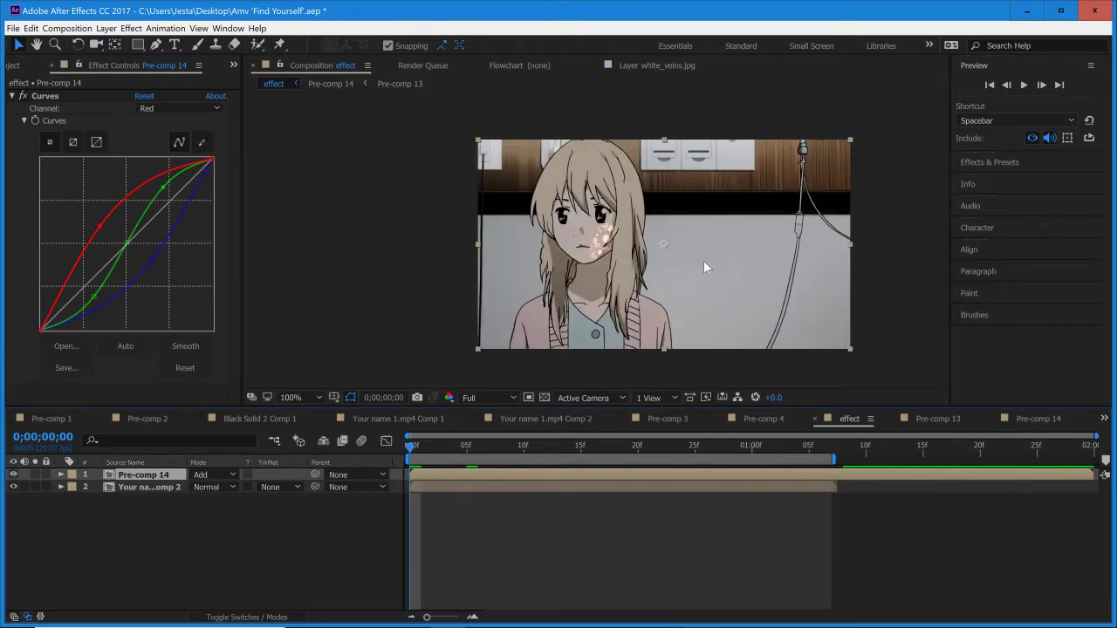
- Try Magic Bullet Looks on Pre-comp 14, cancelling the Looks editor without choosing a look
click(992, 62)
click(994, 89)
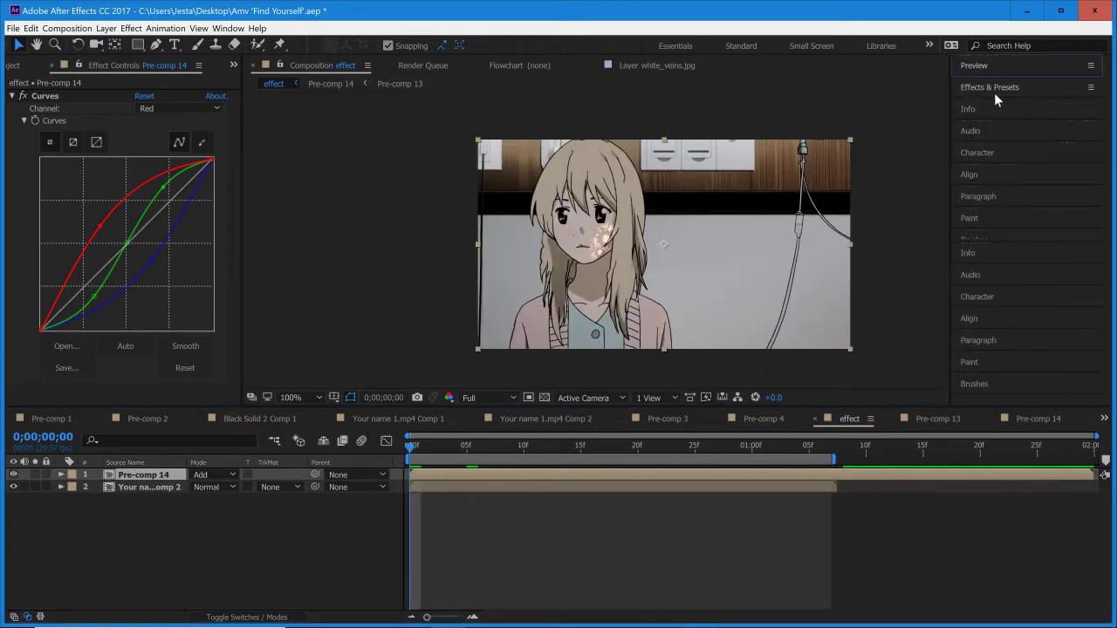
text(looks)
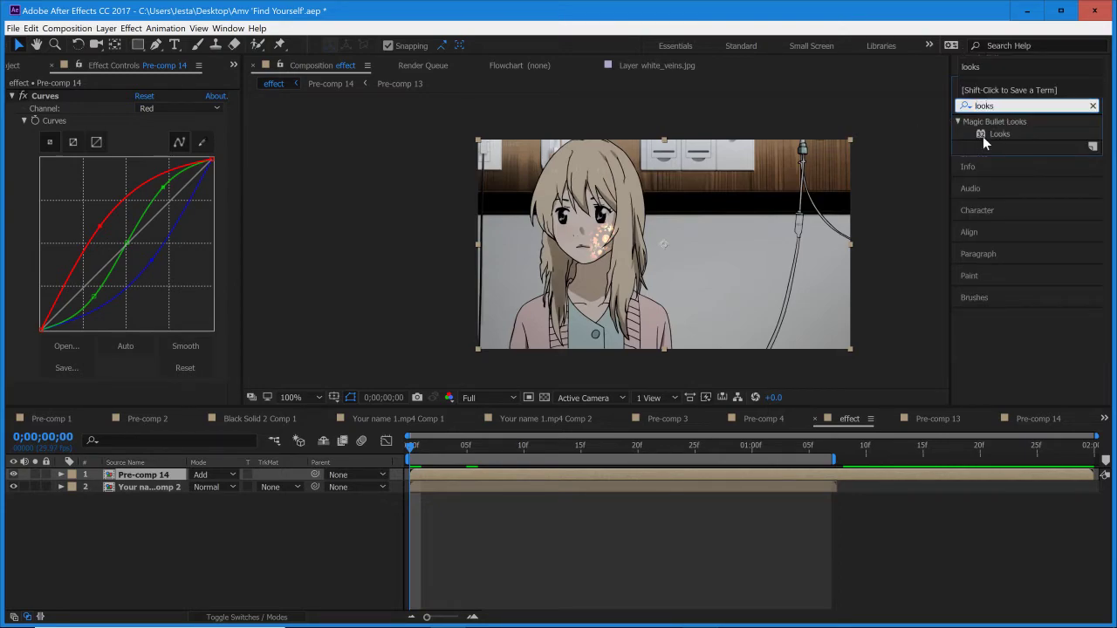
drag(983, 136, 652, 475)
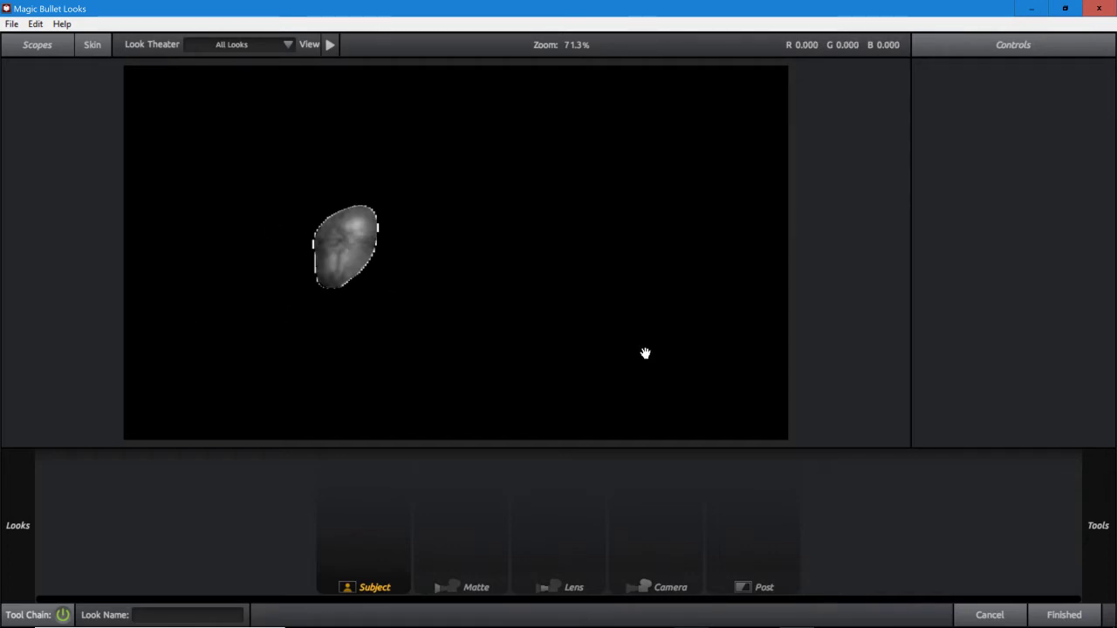
click(986, 615)
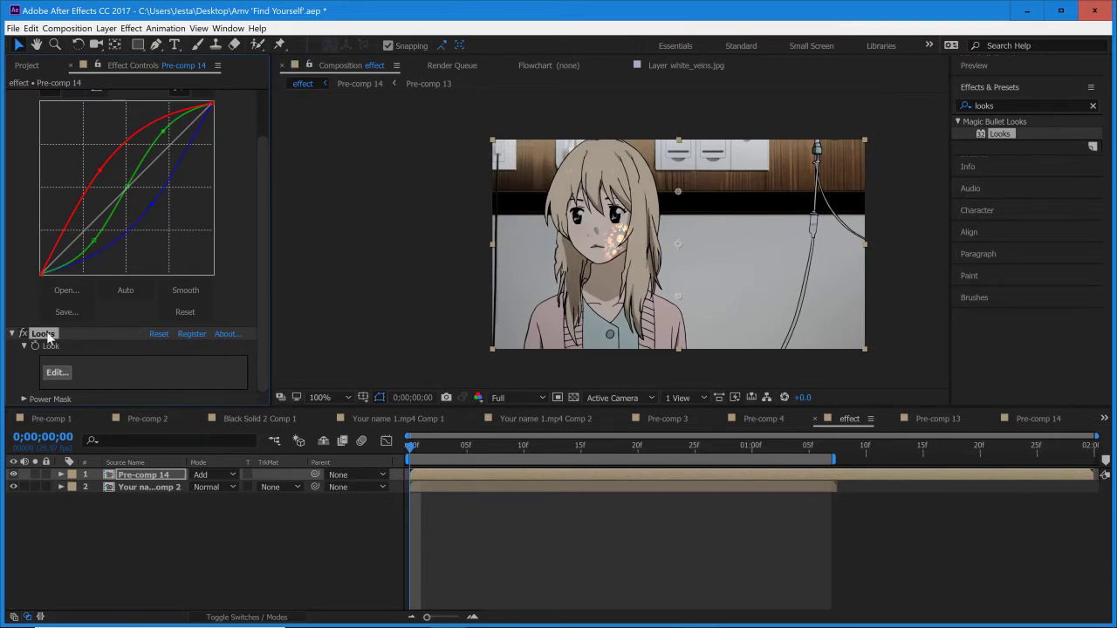
- Select the Pre-comp 14 layer in the effect comp's timeline
click(428, 484)
click(420, 476)
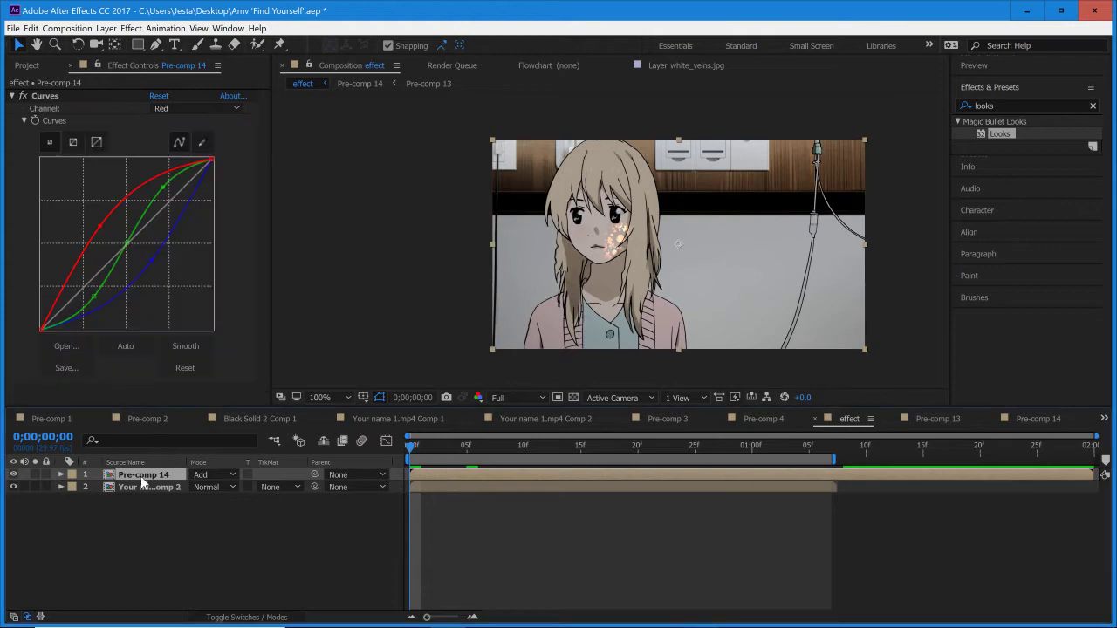
scroll(593, 279, up, 1)
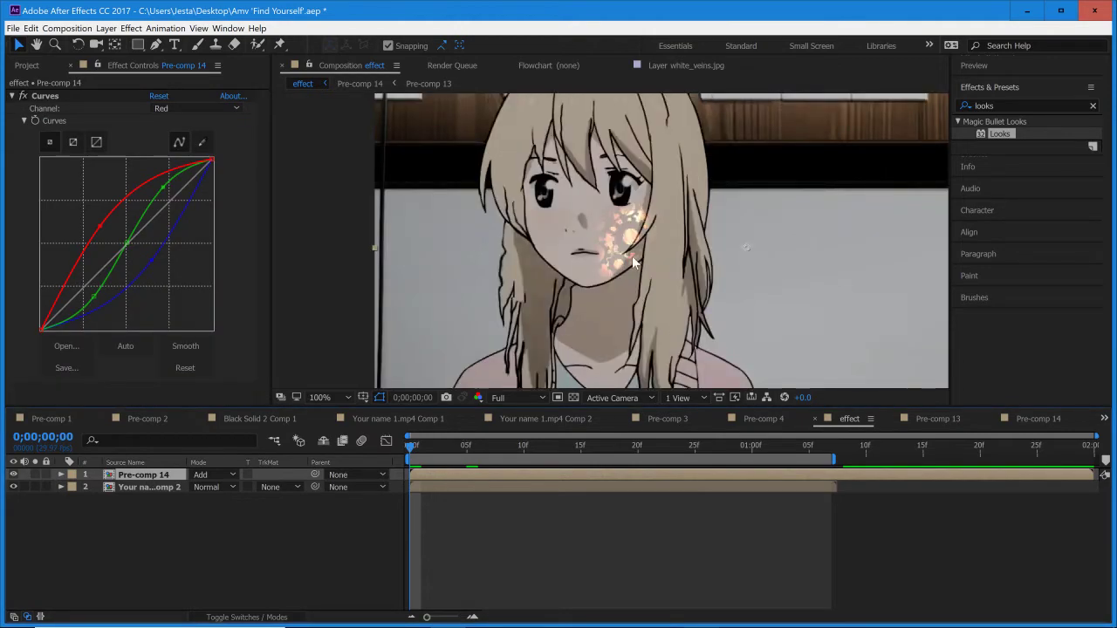
scroll(637, 263, down, 1)
click(106, 28)
- Add Adjustment Layer 9 on top of the effect comp and apply Magic Bullet Looks to it
mouse_move(108, 42)
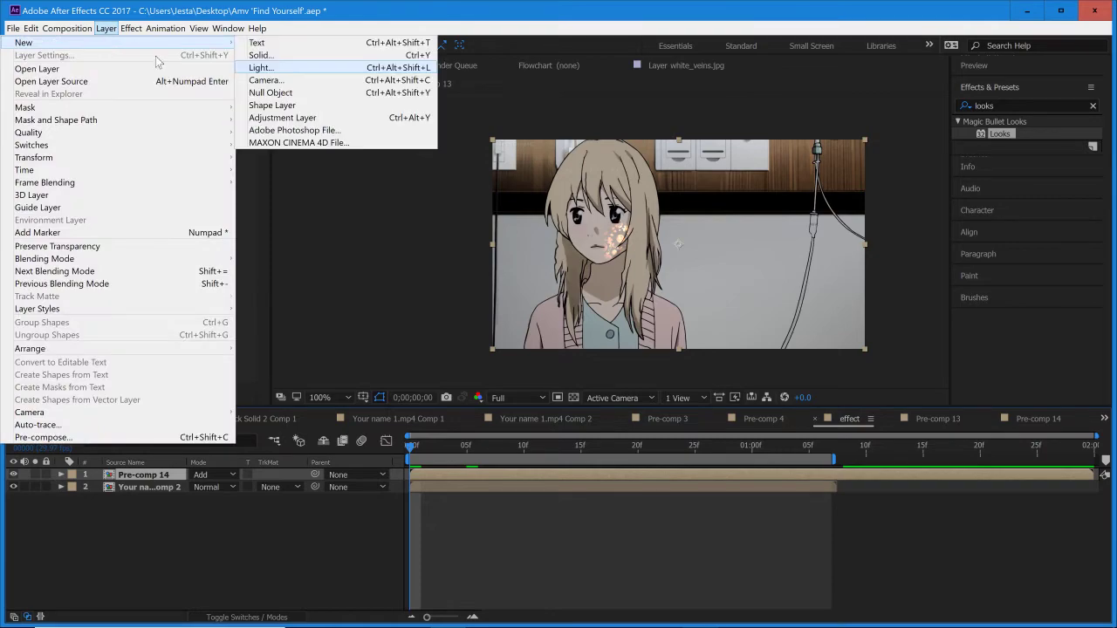
click(325, 118)
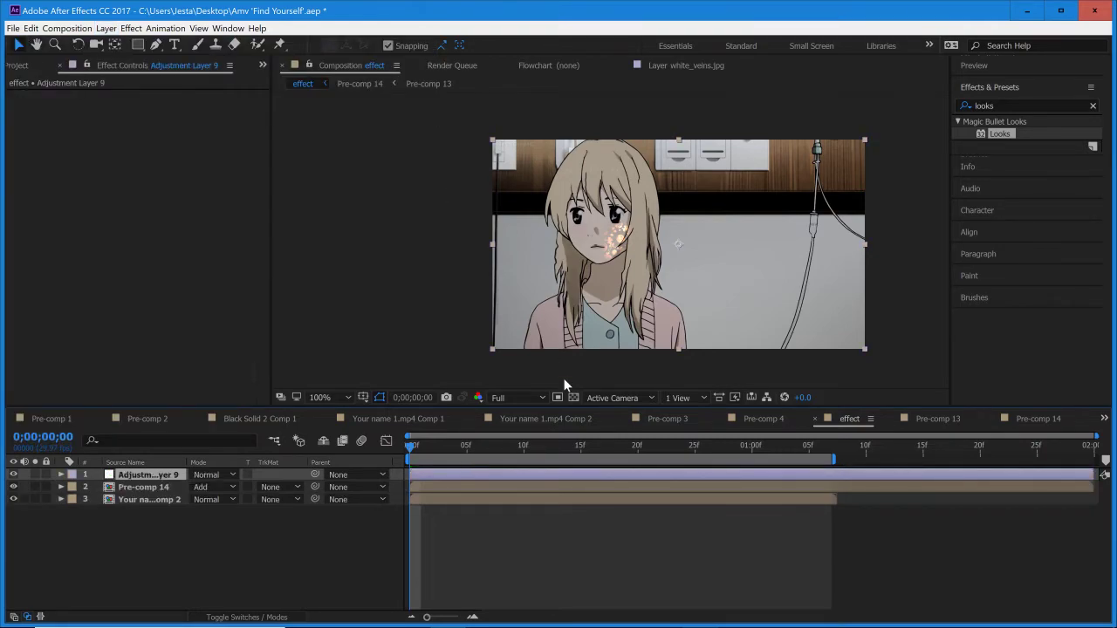
drag(997, 135, 475, 472)
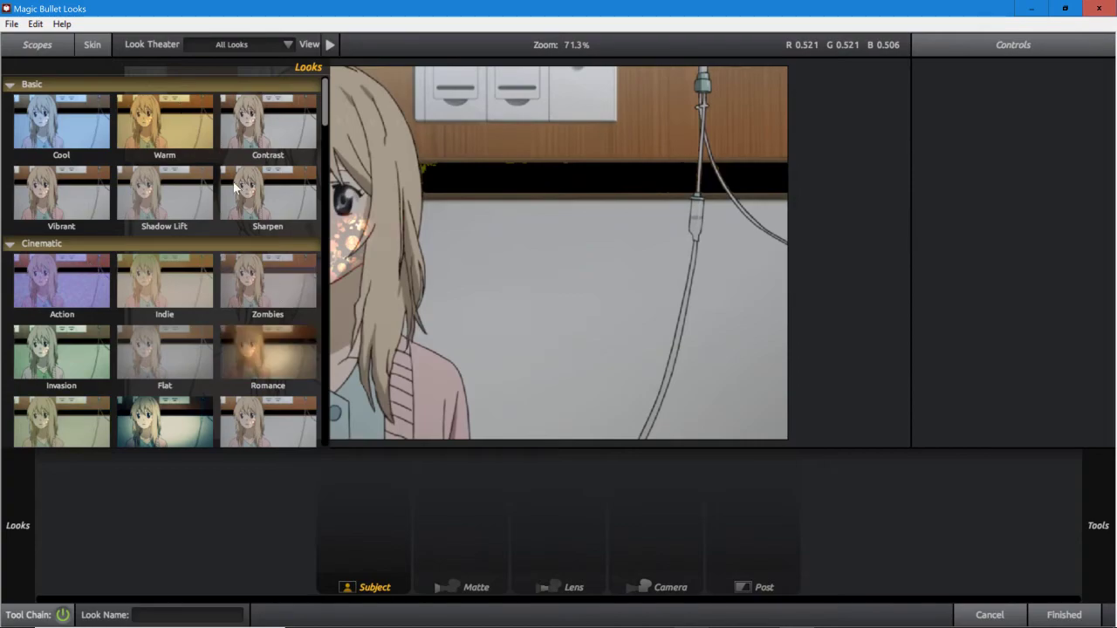
- Choose the Benumbed look from the Stylized section and finish back to After Effects
scroll(208, 274, down, 1)
scroll(208, 273, down, 8)
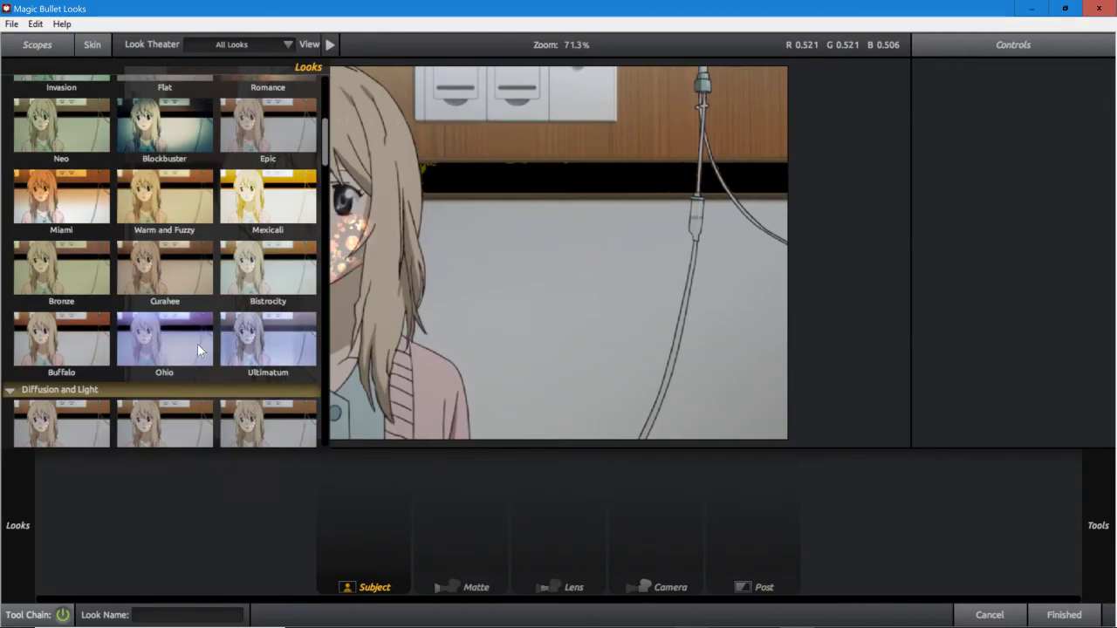
scroll(199, 341, down, 10)
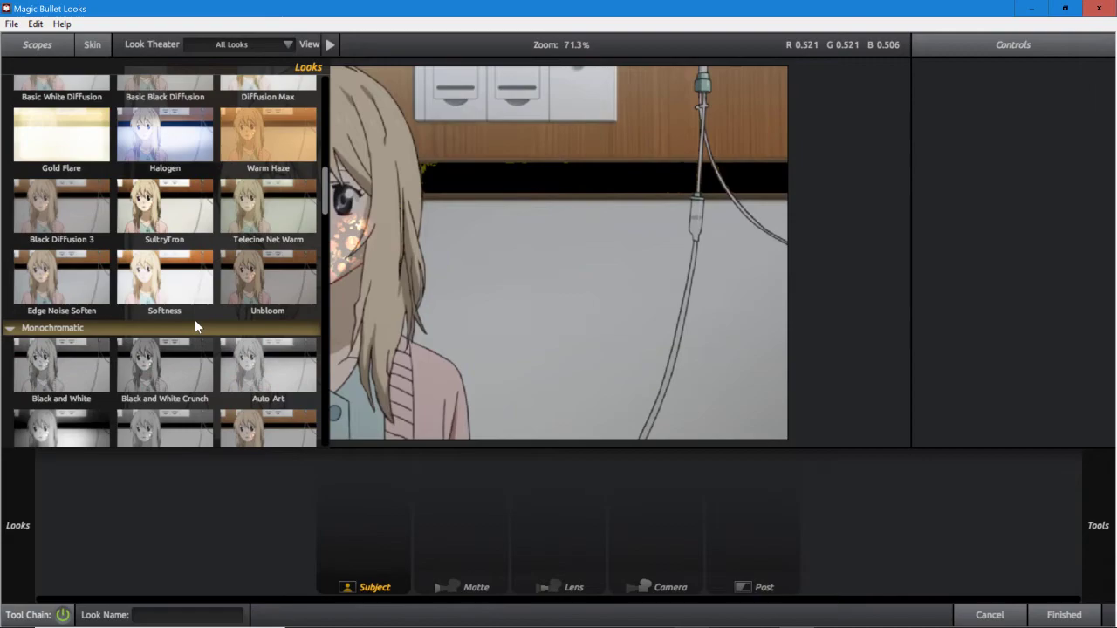
scroll(195, 325, down, 7)
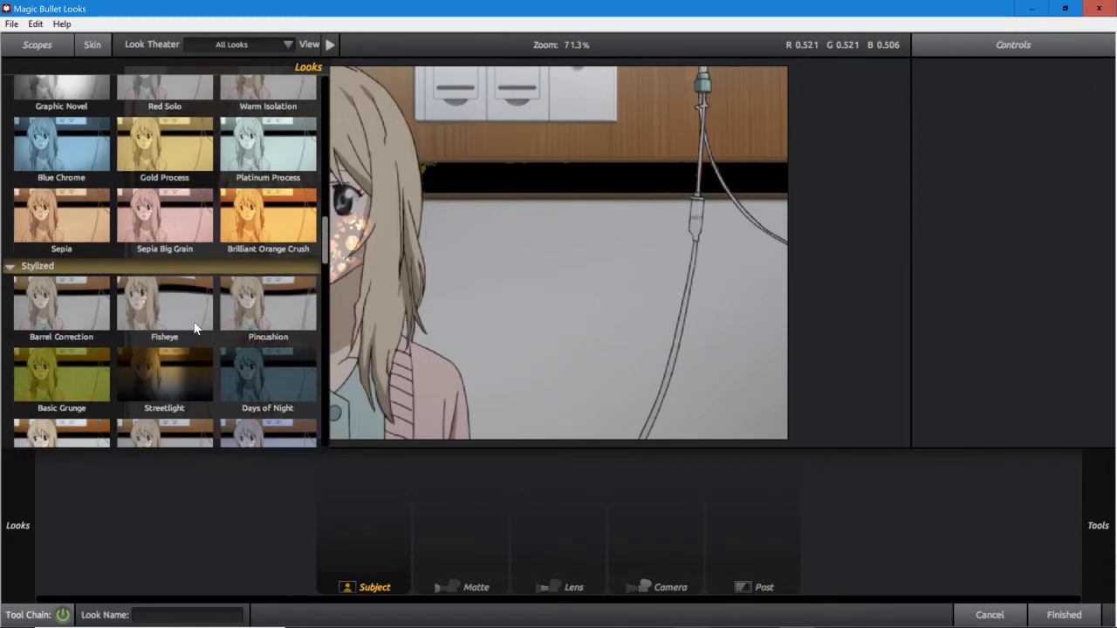
scroll(193, 321, down, 5)
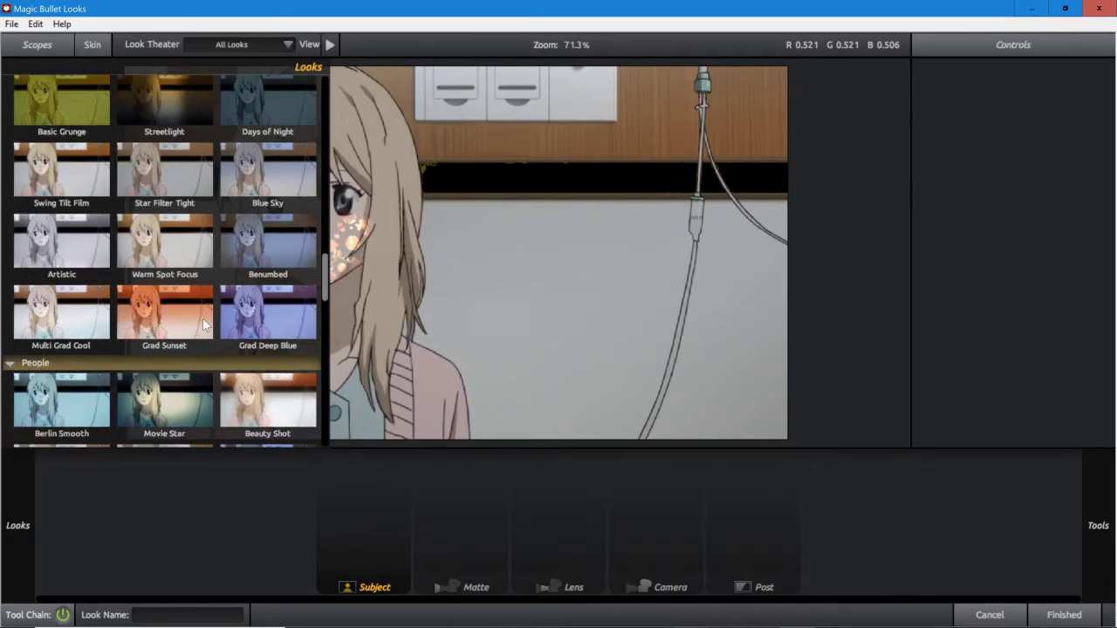
click(312, 253)
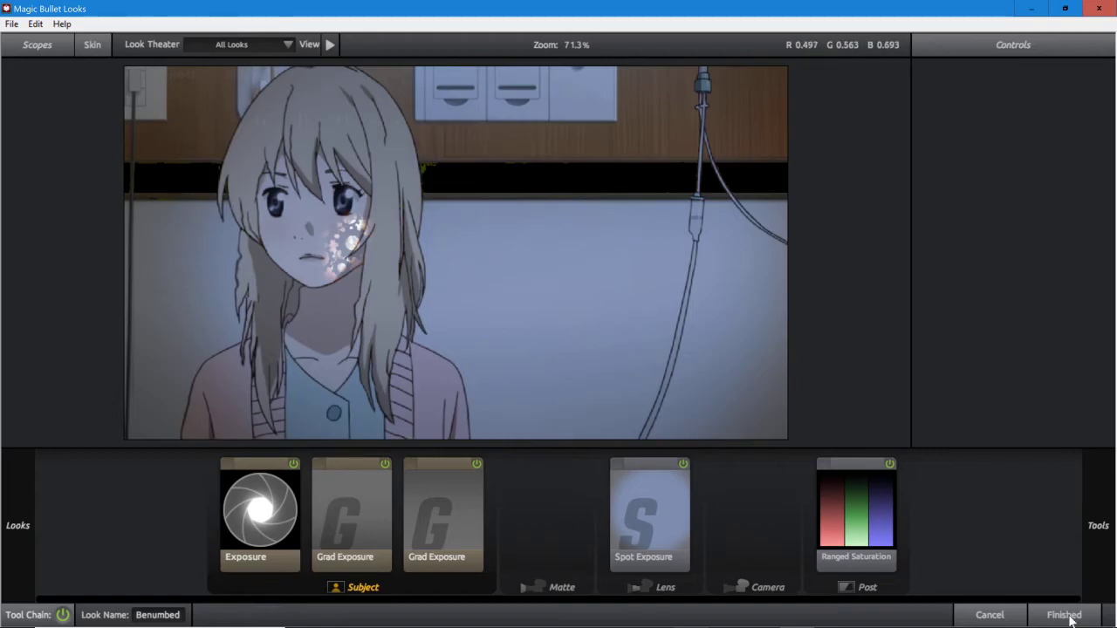
click(1064, 614)
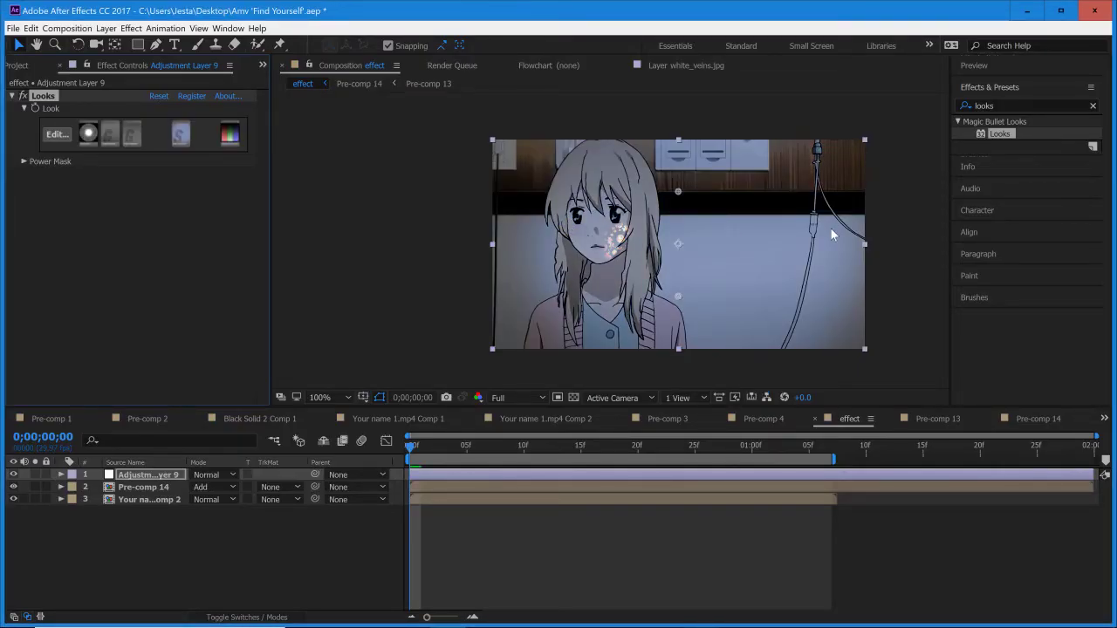
- Apply uni.Chromatic Aberration (Master Distortion 0.60) to Adjustment Layer 9 via a 'chromatic' search
click(1015, 104)
text(chromatic)
drag(1070, 140, 480, 489)
drag(592, 462, 633, 277)
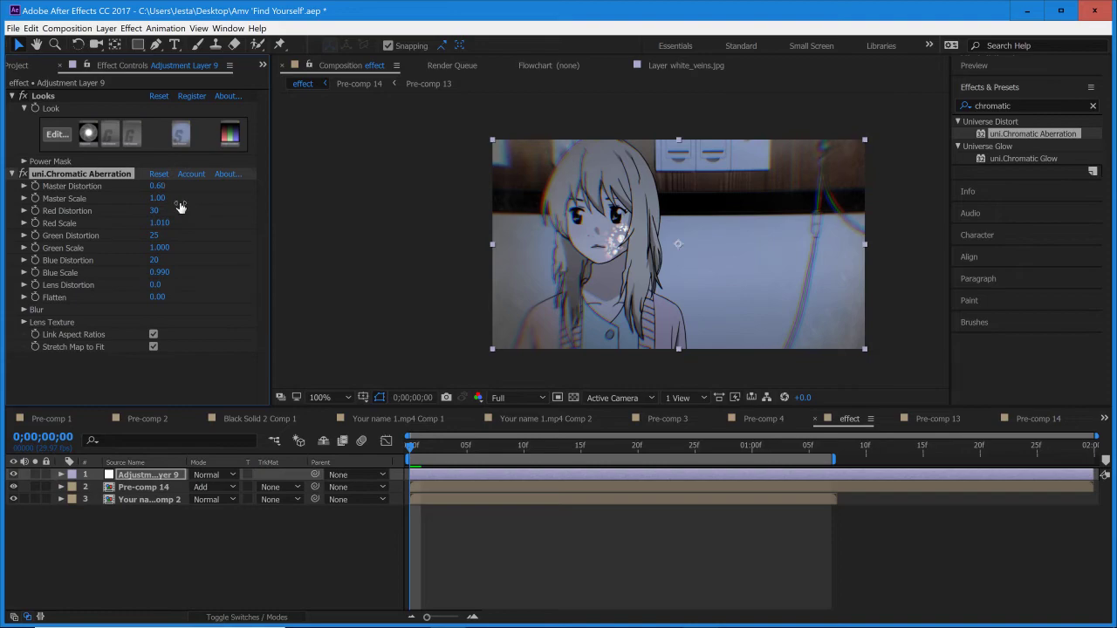
click(451, 486)
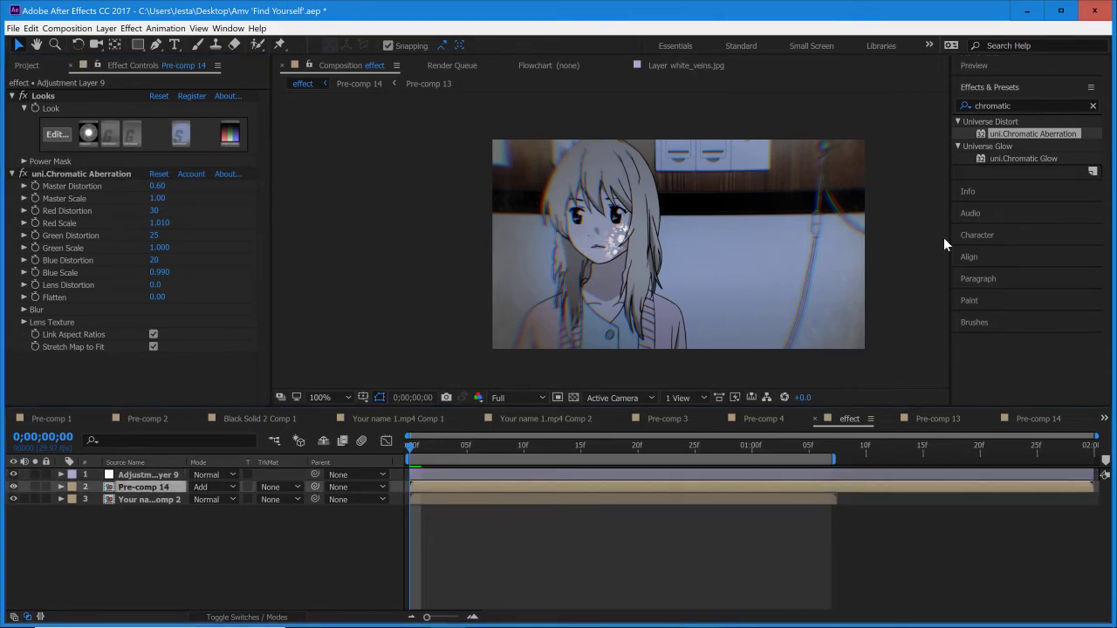
click(989, 87)
click(1013, 67)
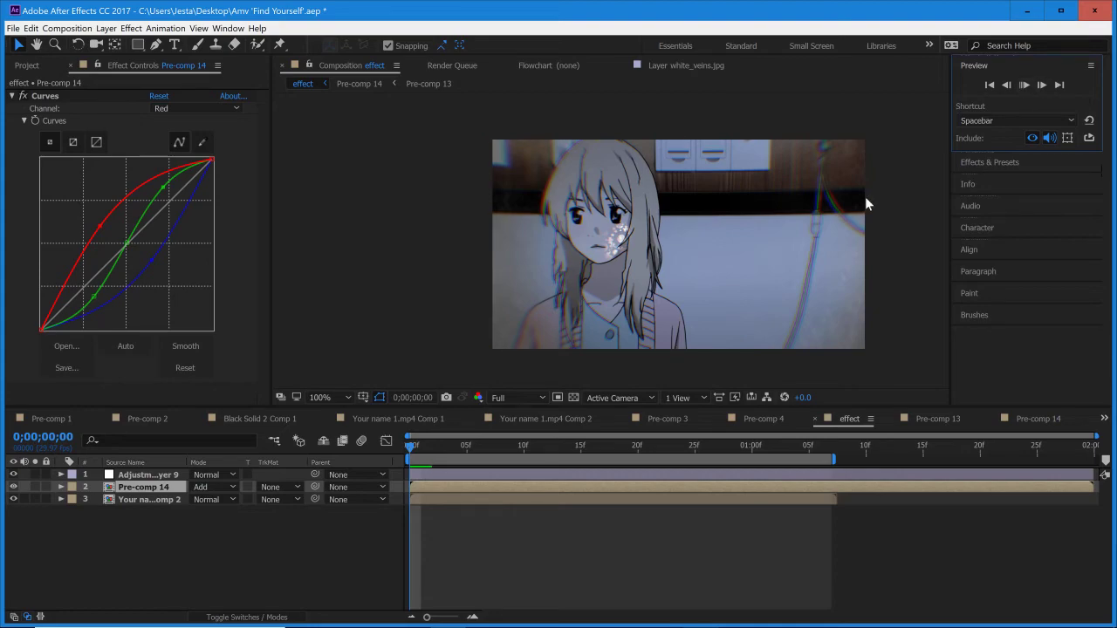
- Preview the cool, fringed shot with the glowing bruise, stop at frame 0, then show OBS
key(space)
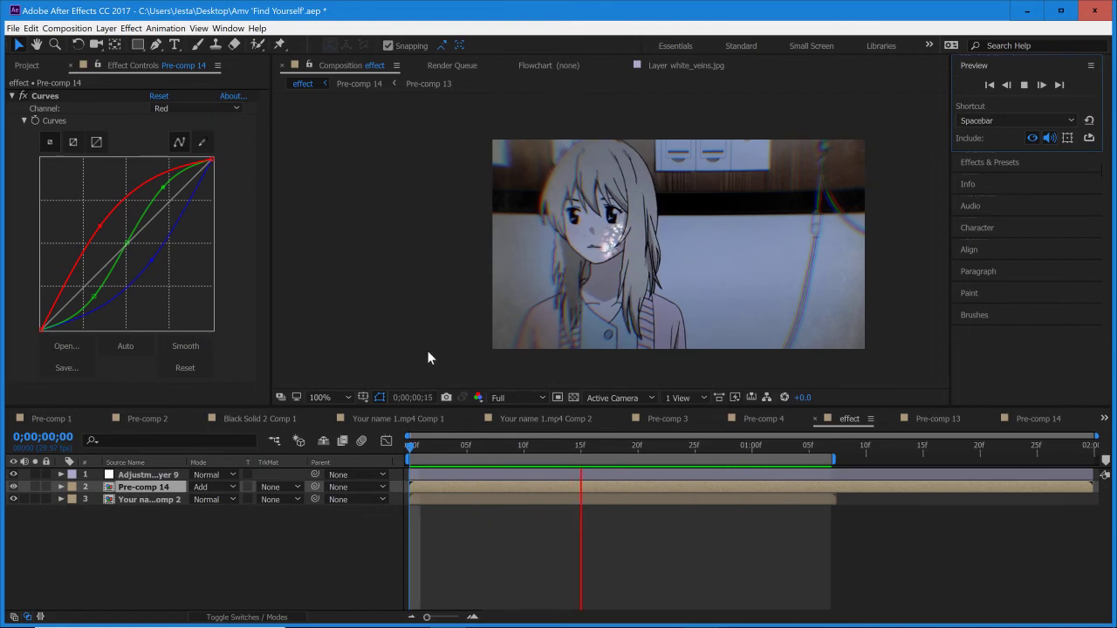
click(412, 448)
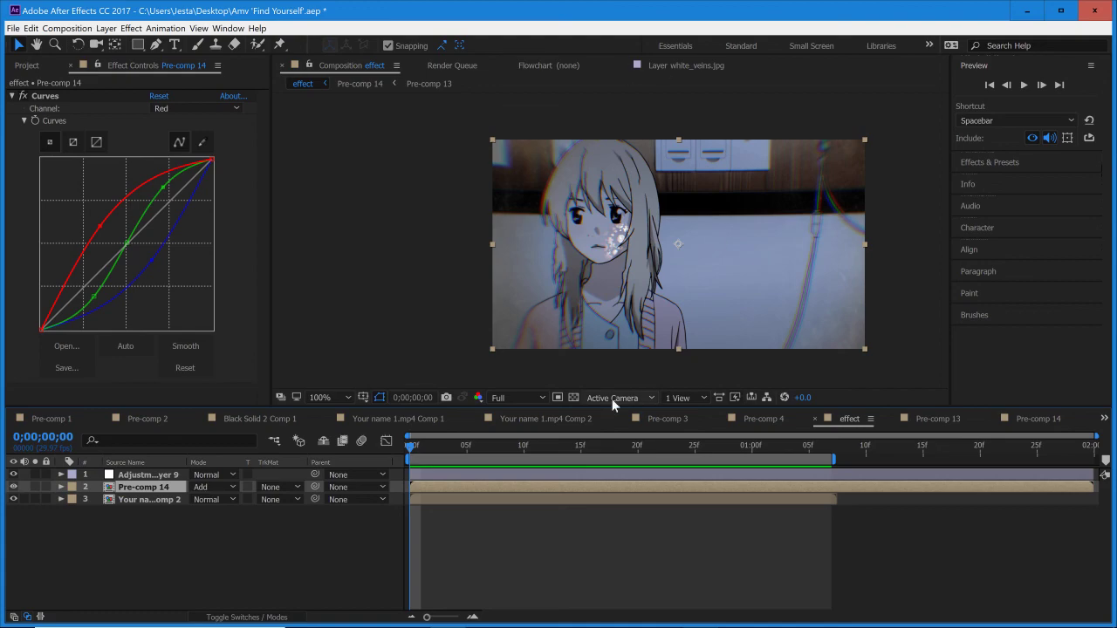
mouse_move(748, 623)
click(707, 616)
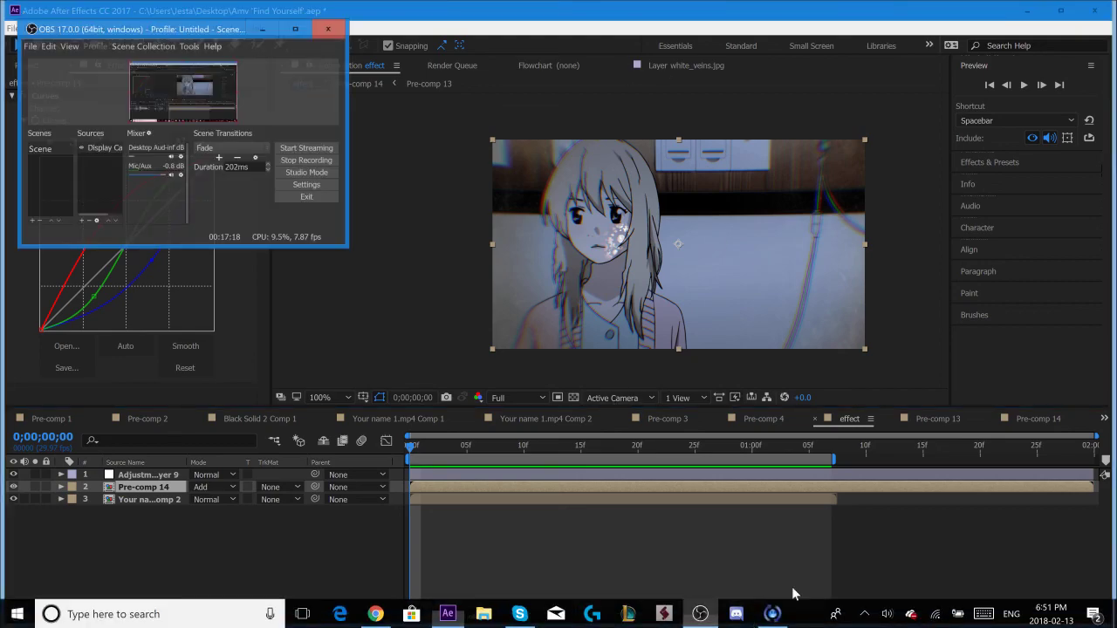